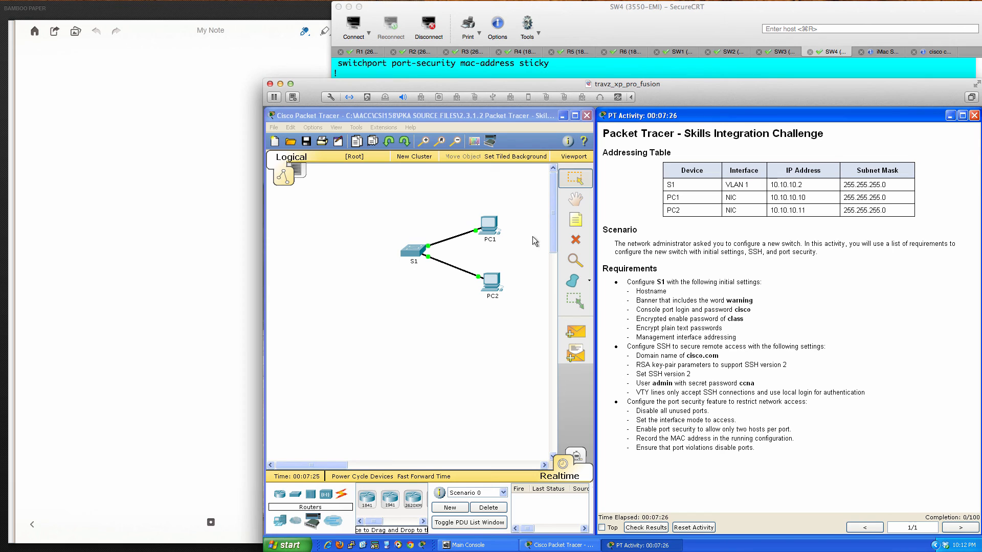
# - Open switch S1's device window and move it down-left so the requirements stay visible
pyautogui.click(414, 252)
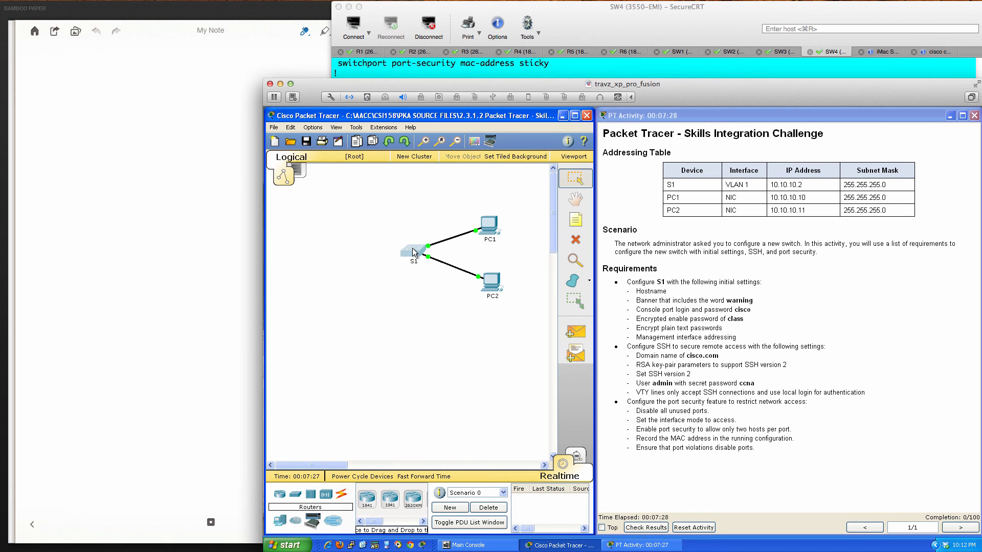
pyautogui.moveTo(523, 205); pyautogui.dragTo(342, 265)
# - In the CLI, enter global configuration mode and set the hostname to S1
pyautogui.click(351, 279)
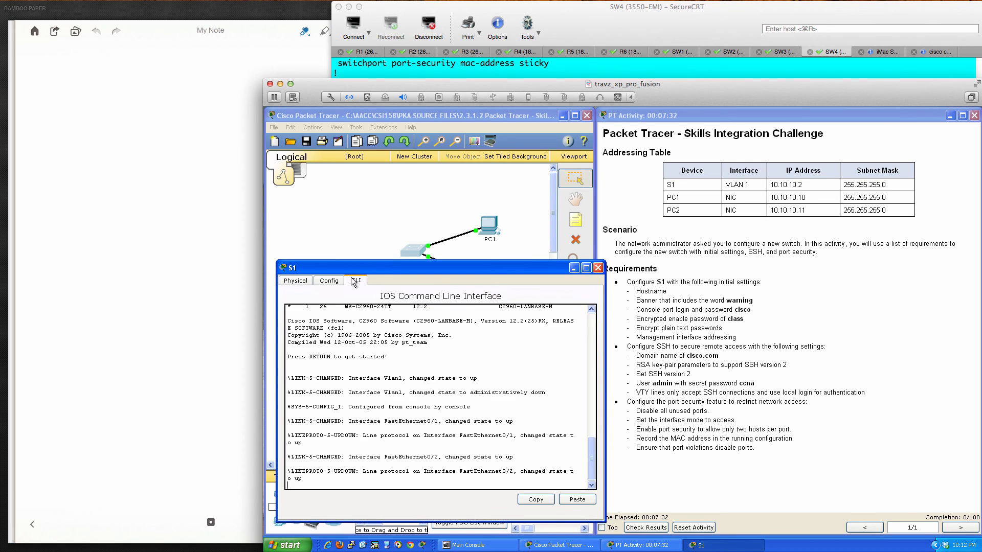
pyautogui.press('Return')
pyautogui.press('Return')
pyautogui.press('Return')
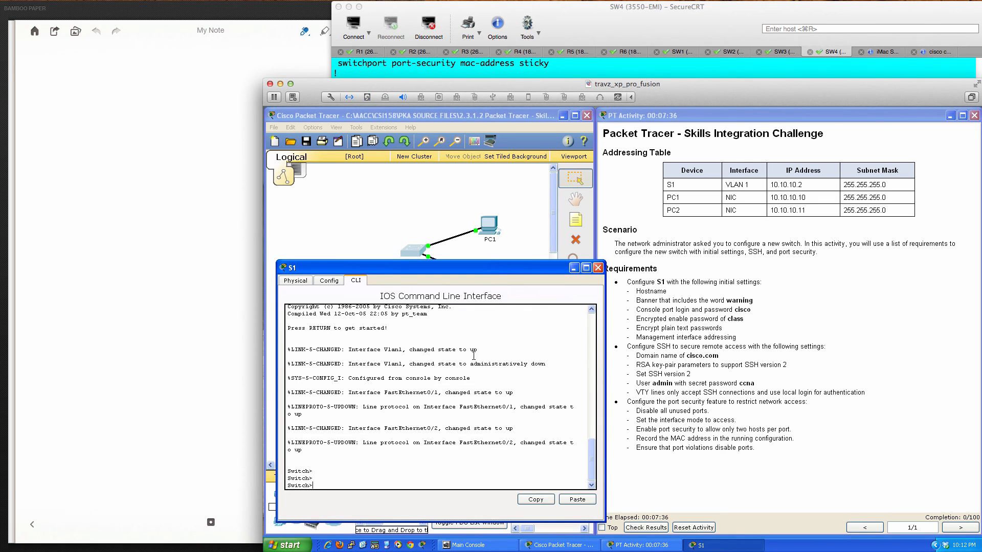
pyautogui.write('en')
pyautogui.press('Tab')
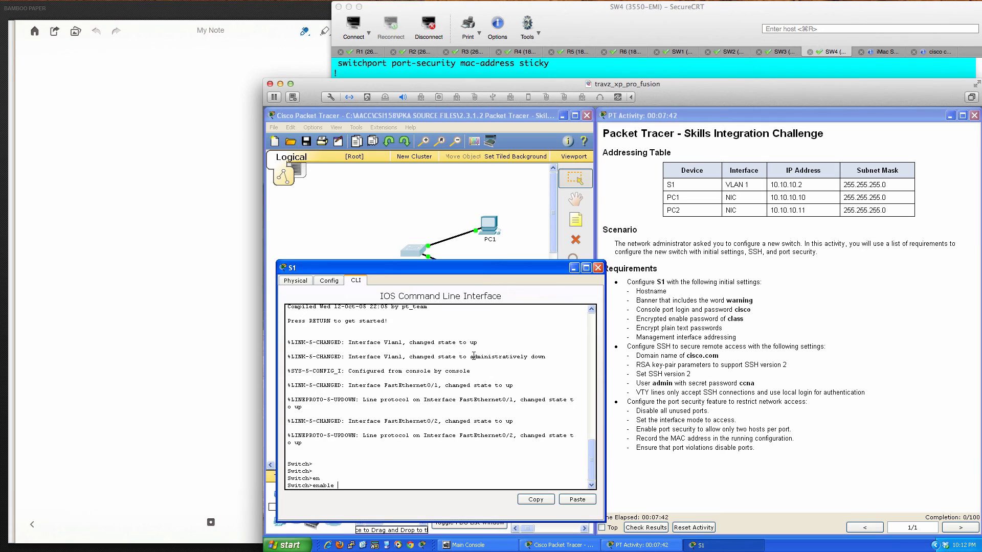
pyautogui.press('Return')
pyautogui.press('Return')
pyautogui.press('Return')
pyautogui.press('Return')
pyautogui.press('Return')
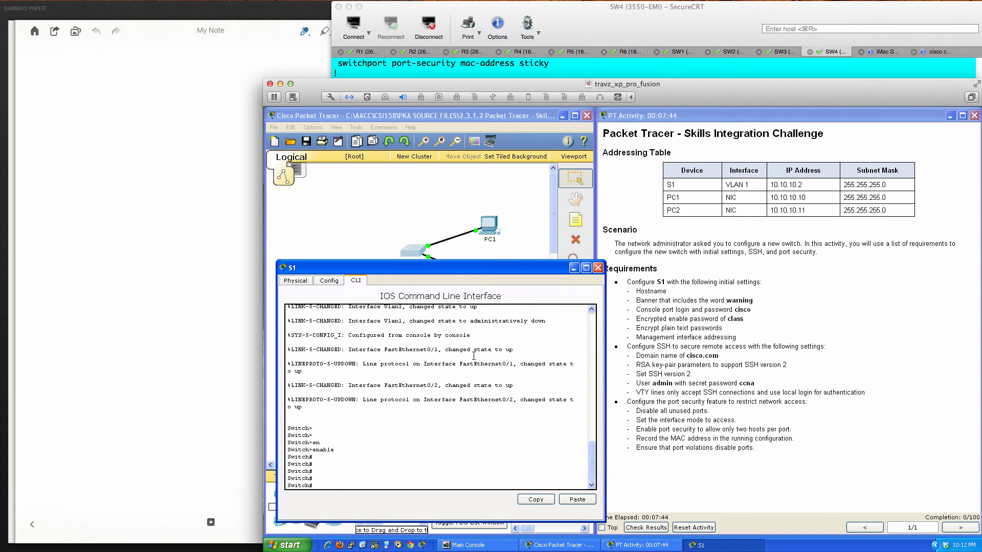
pyautogui.write('conf t')
pyautogui.press('Return')
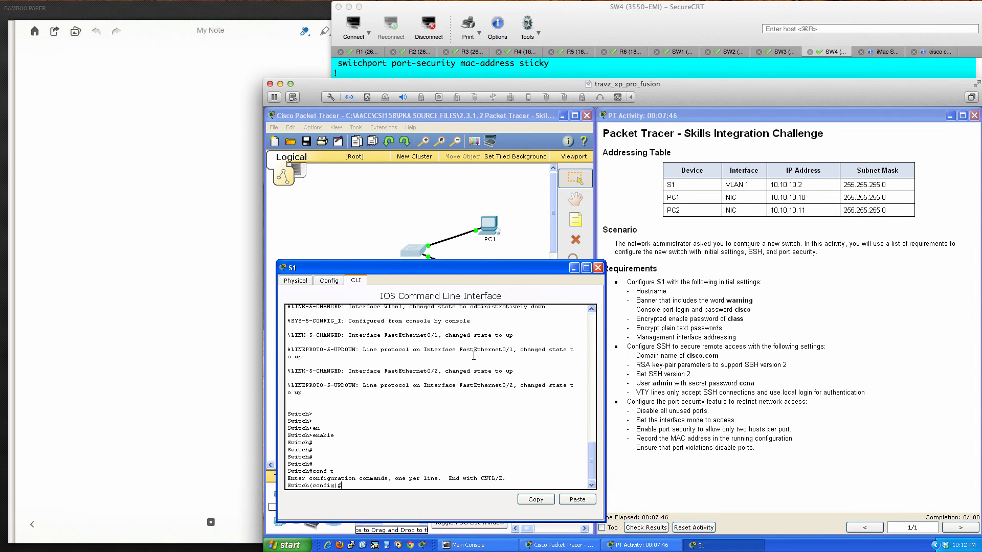
pyautogui.write('hos')
pyautogui.press('Tab')
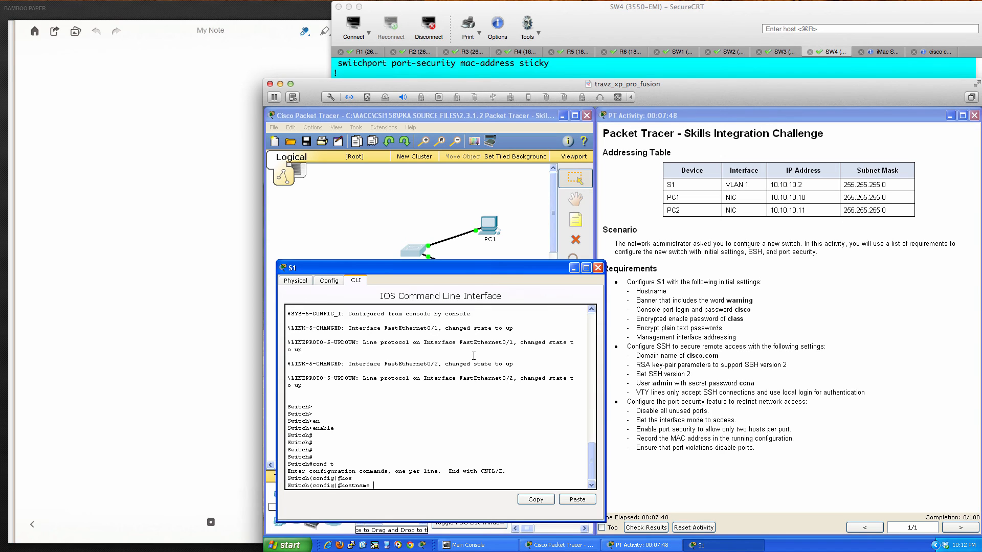
pyautogui.write('S1')
pyautogui.press('Return')
pyautogui.press('Return')
pyautogui.press('Return')
pyautogui.press('Return')
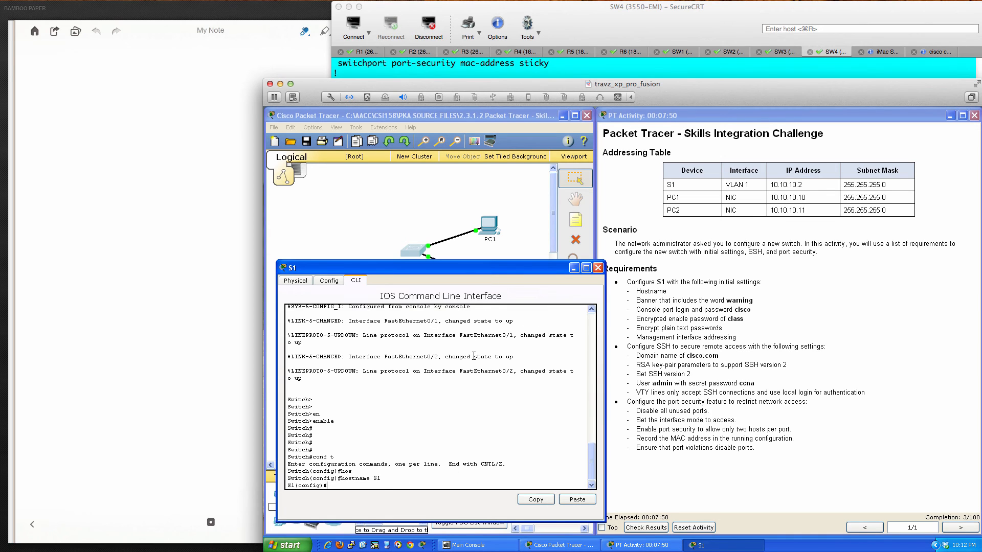
# - Add a MOTD banner delimited by $ reading 'This is your final warning message!!!'
pyautogui.write('banner')
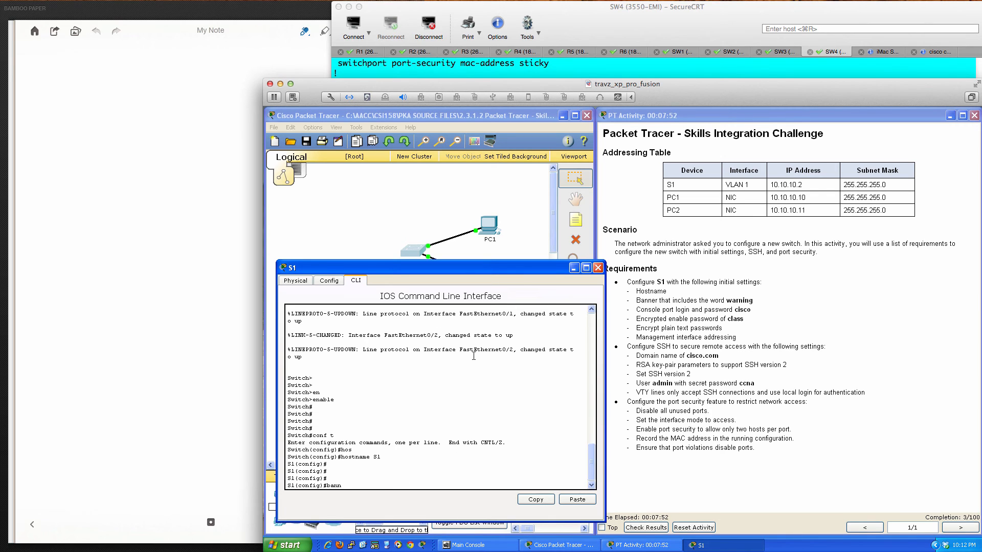
pyautogui.press('Tab')
pyautogui.write('mot')
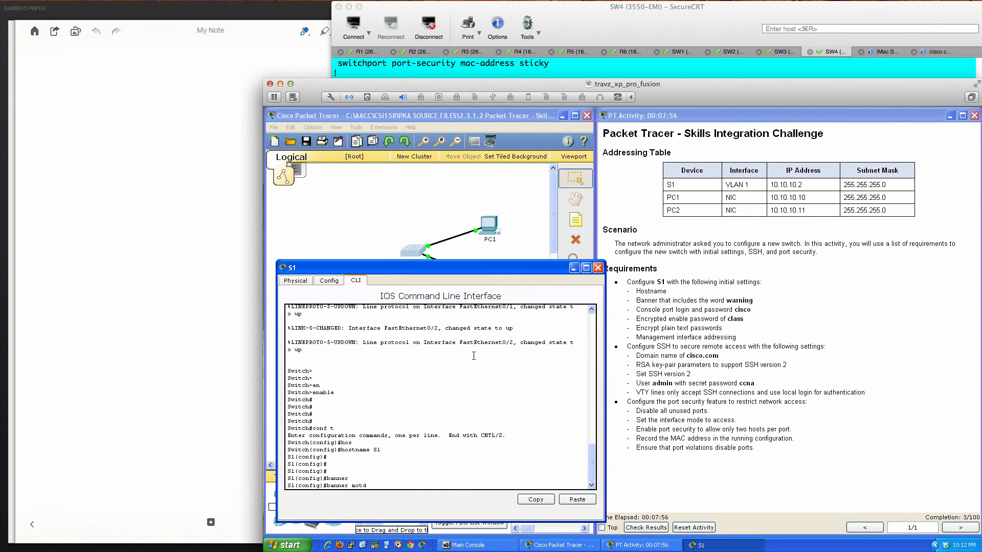
pyautogui.write('d $')
pyautogui.press('Return')
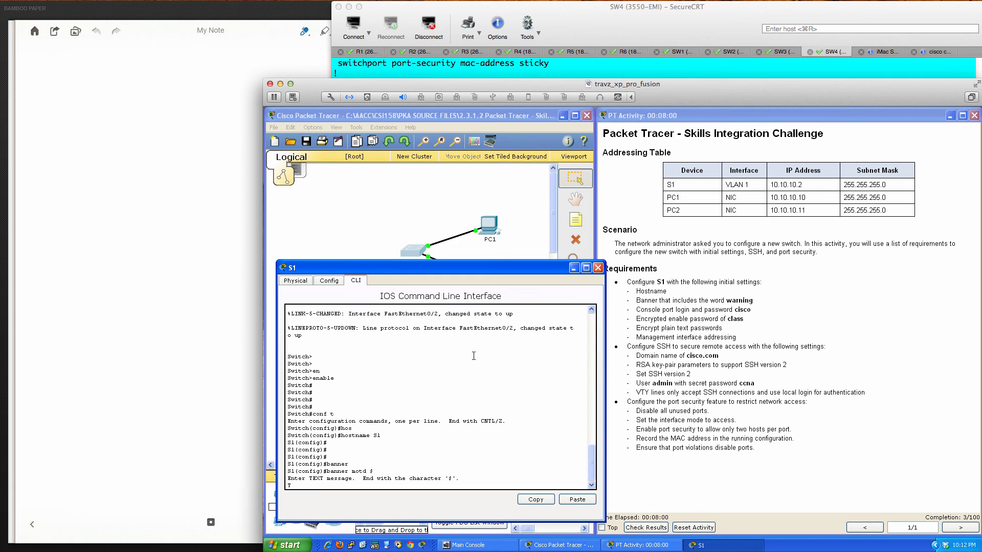
pyautogui.write('This is your final war')
pyautogui.press('BackSpace')
pyautogui.write('arning message!!!')
pyautogui.press('Return')
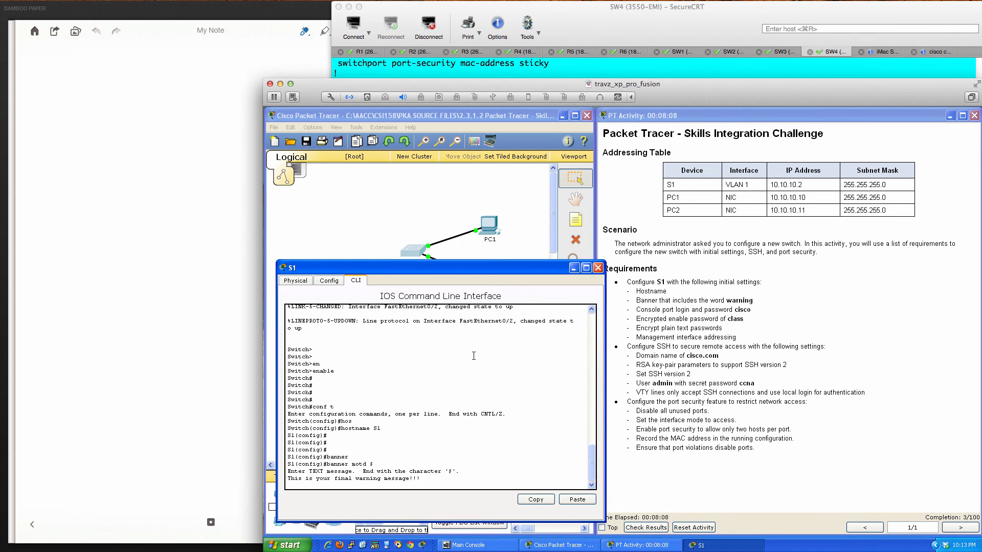
pyautogui.press('Return')
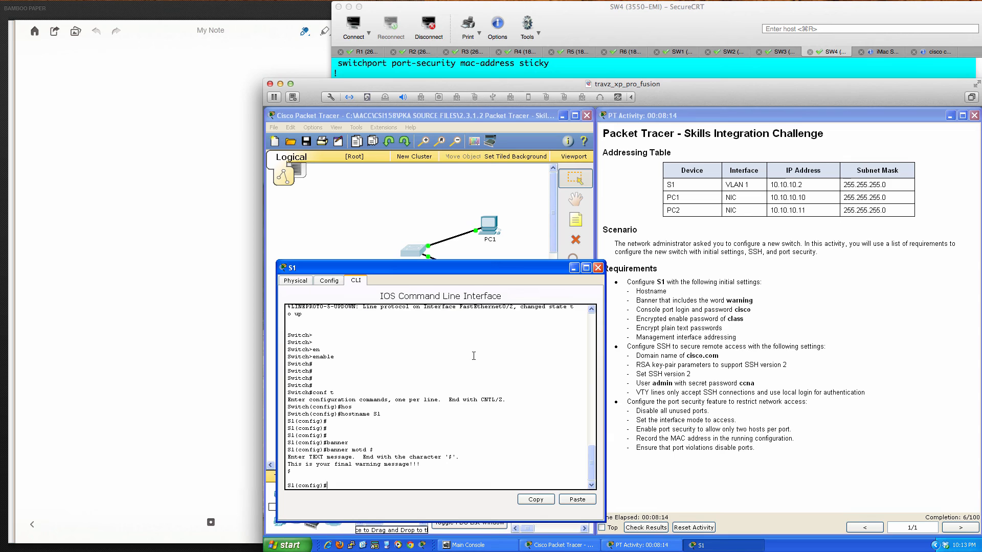
# - Set a console line password with login required, then exit line configuration
pyautogui.press('Return')
pyautogui.press('Return')
pyautogui.press('Return')
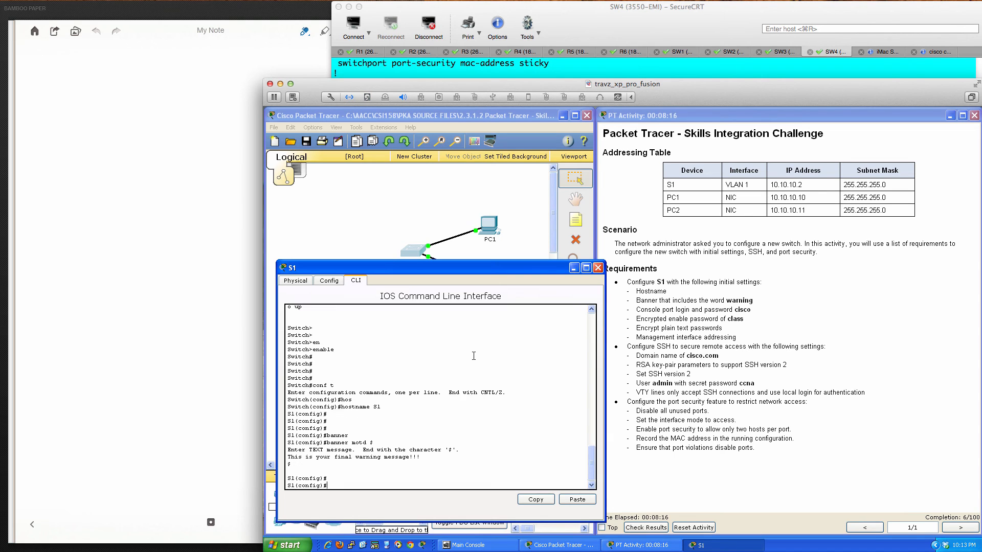
pyautogui.write('line')
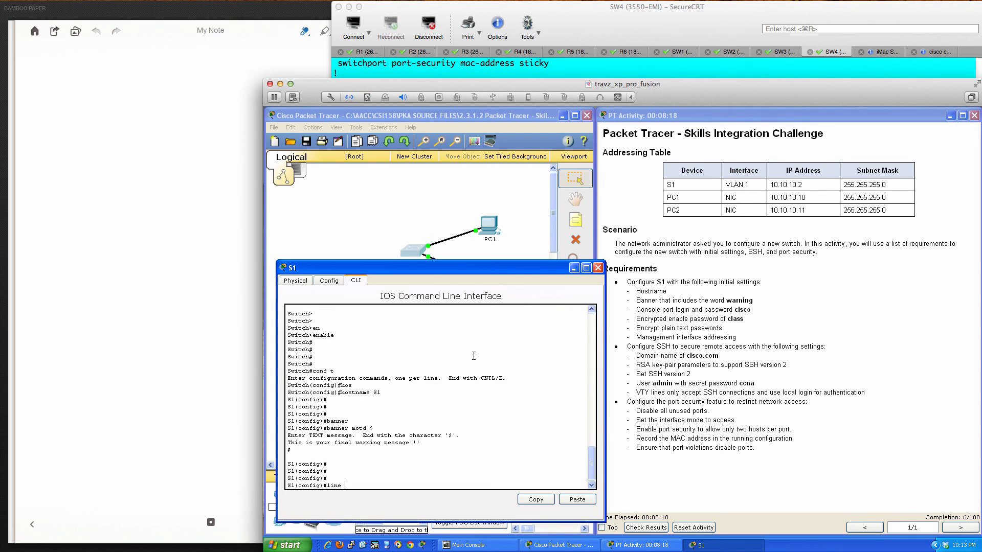
pyautogui.write(' conf')
pyautogui.write('0')
pyautogui.press('Return')
pyautogui.write('pa')
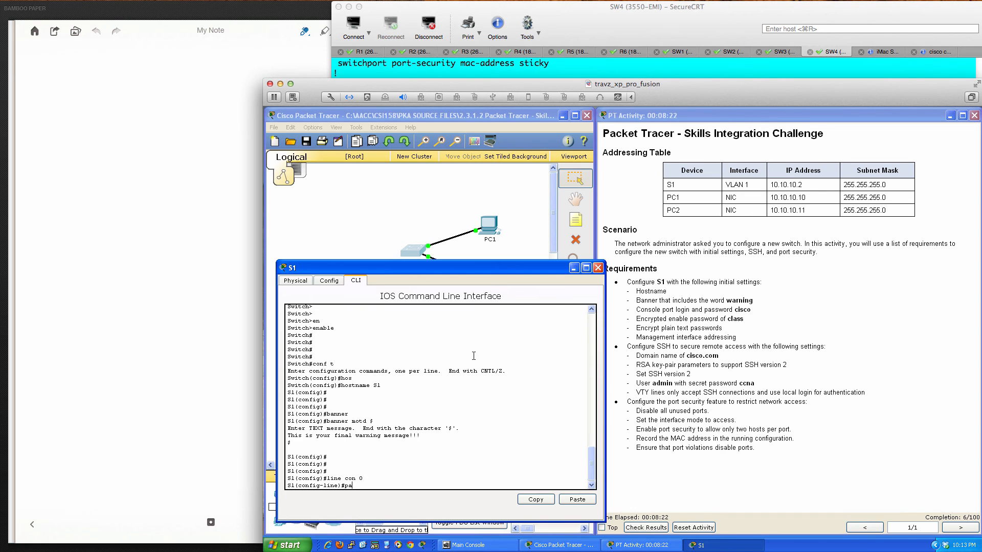
pyautogui.write('ssword cisco')
pyautogui.press('Return')
pyautogui.write('login')
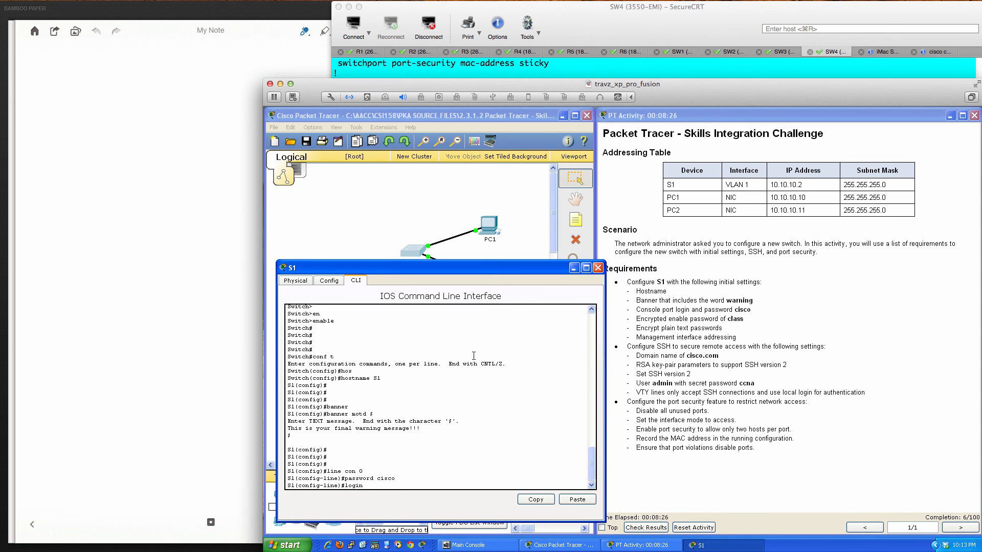
pyautogui.press('Return')
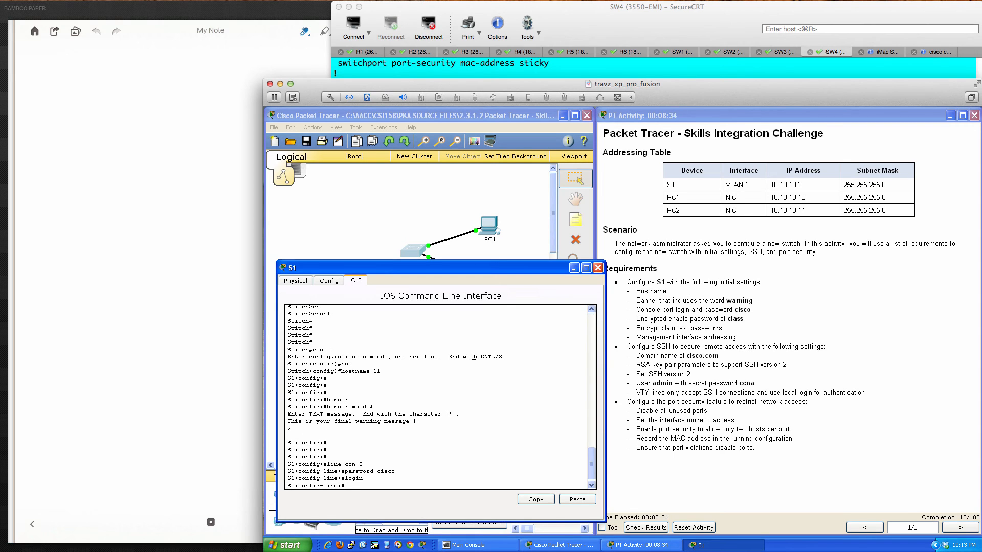
pyautogui.press('Return')
pyautogui.press('Return')
pyautogui.write('e')
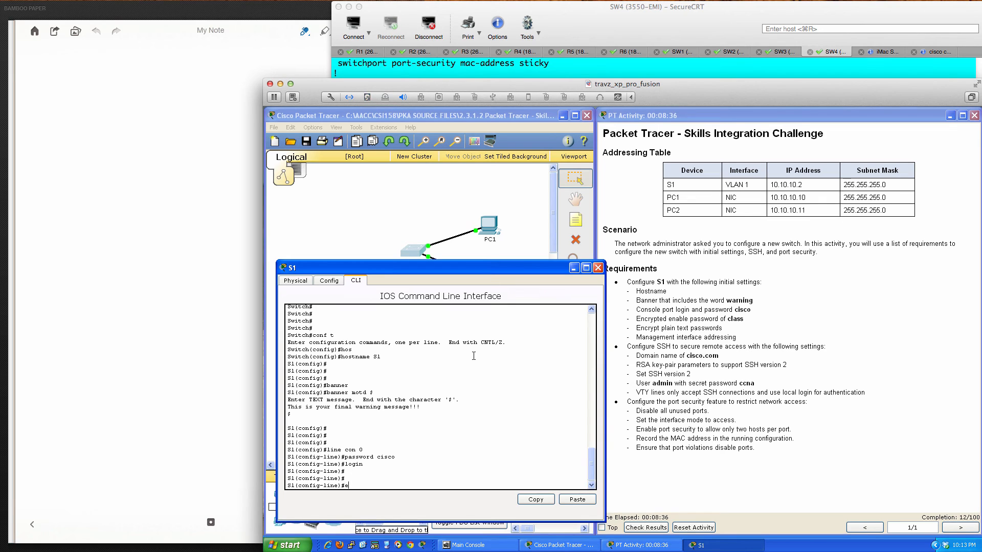
pyautogui.write('ssage')
pyautogui.press('BackSpace')
pyautogui.write('xit')
pyautogui.press('Return')
pyautogui.press('Return')
pyautogui.press('Return')
pyautogui.press('Return')
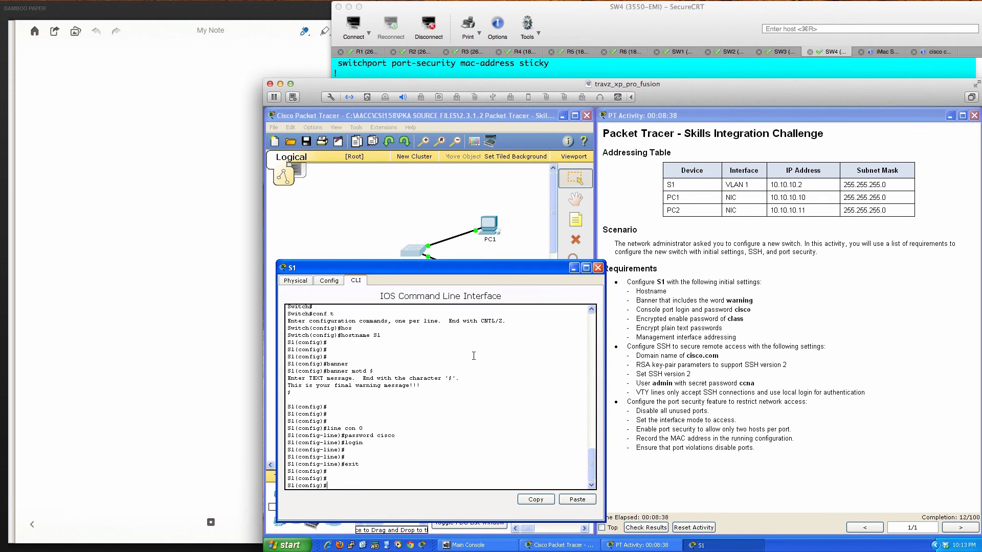
# - Set the switch's privileged-mode enable secret
pyautogui.write('en')
pyautogui.press('Tab')
pyautogui.write('a')
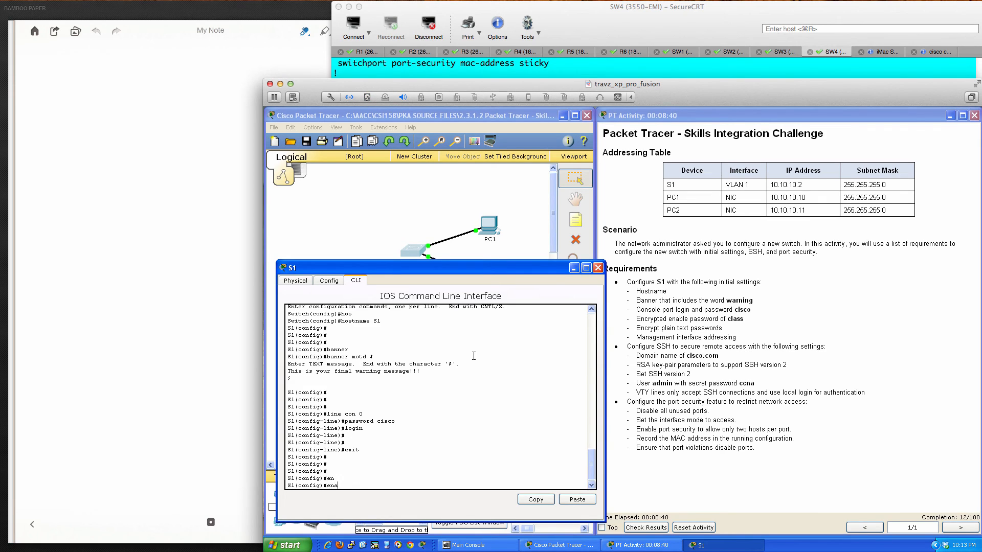
pyautogui.press('Tab')
pyautogui.write('se')
pyautogui.press('Tab')
pyautogui.write('?')
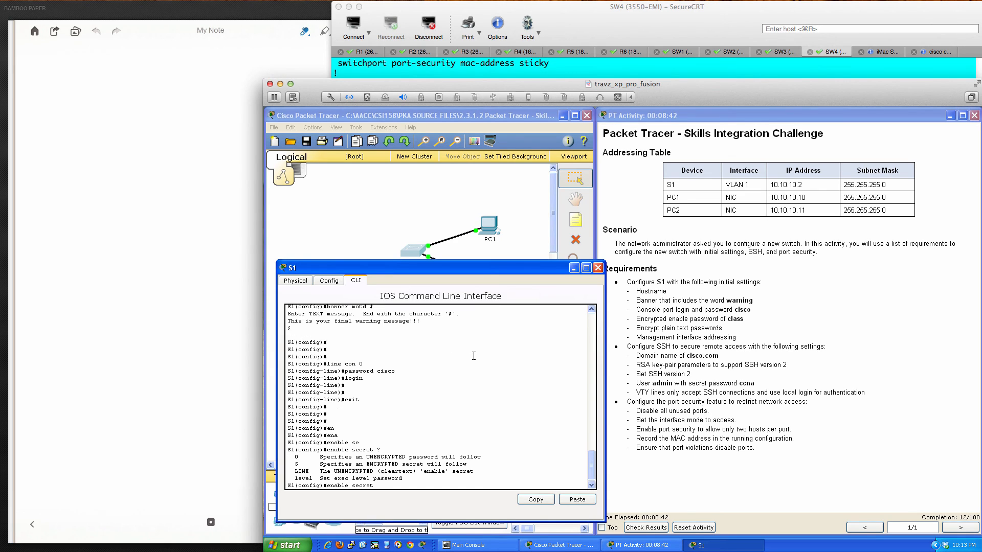
pyautogui.write('0 class ?')
pyautogui.press('Return')
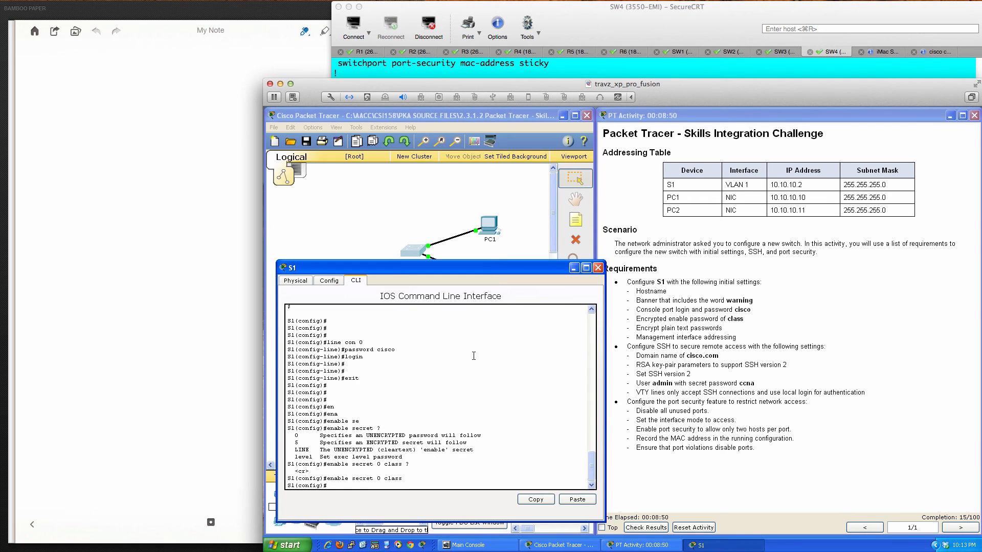
pyautogui.press('Return')
pyautogui.press('Return')
pyautogui.press('Return')
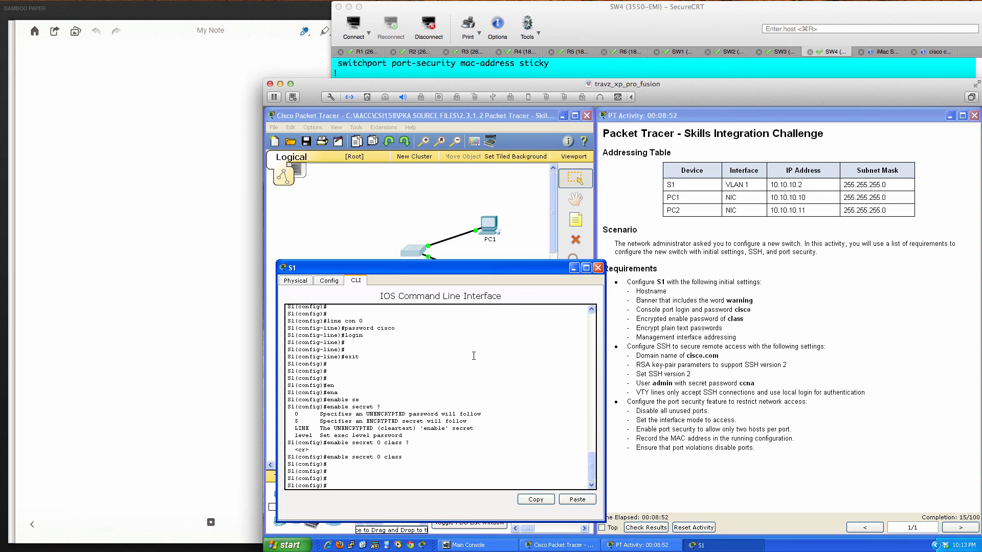
# - Review the running configuration, then enable service password-encryption
pyautogui.write('do sh run')
pyautogui.press('Return')
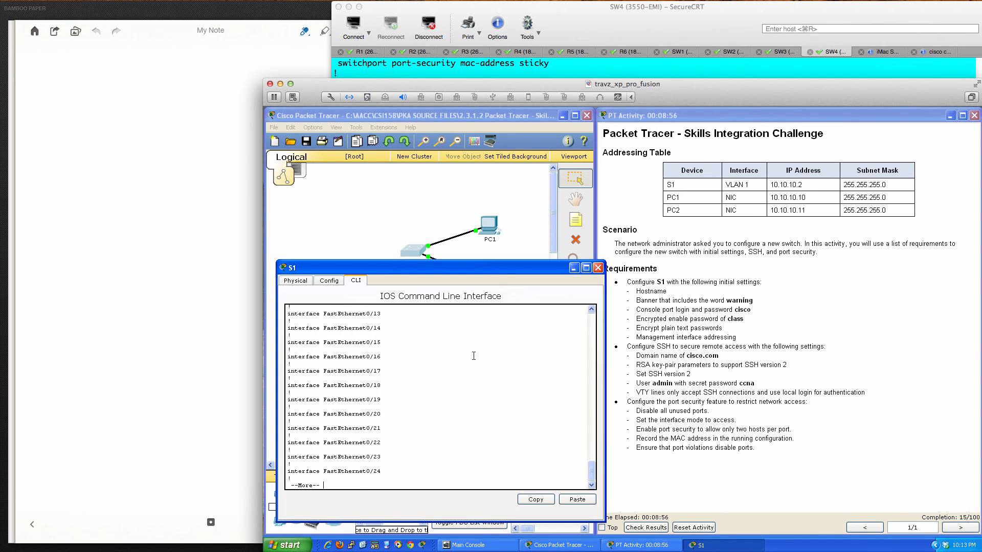
pyautogui.press('space')
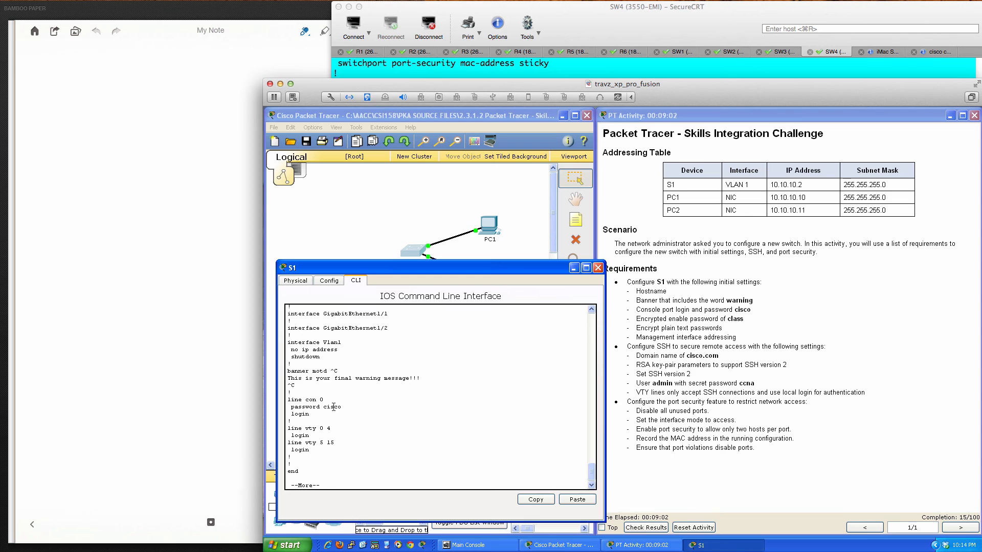
pyautogui.press('space')
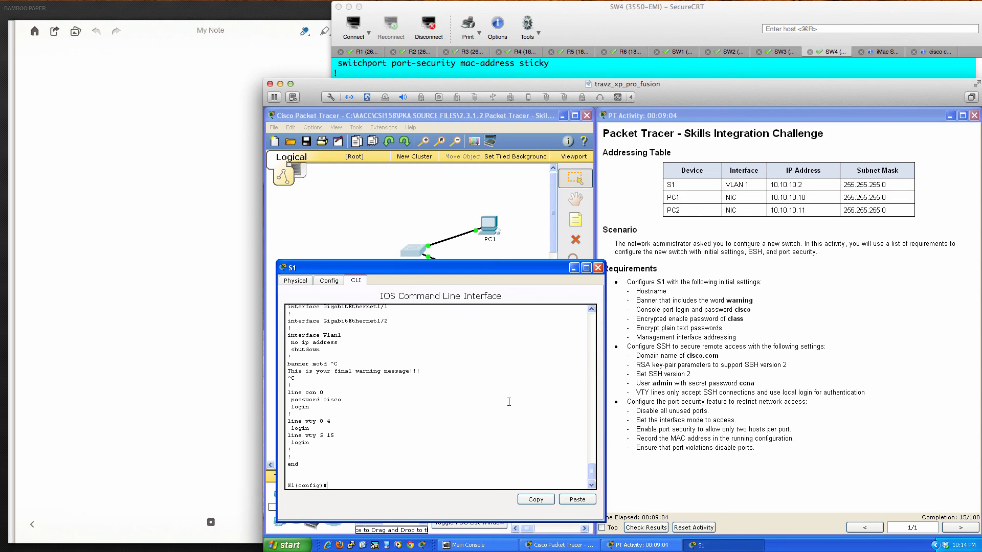
pyautogui.write('ser')
pyautogui.press('Tab')
pyautogui.write('pas')
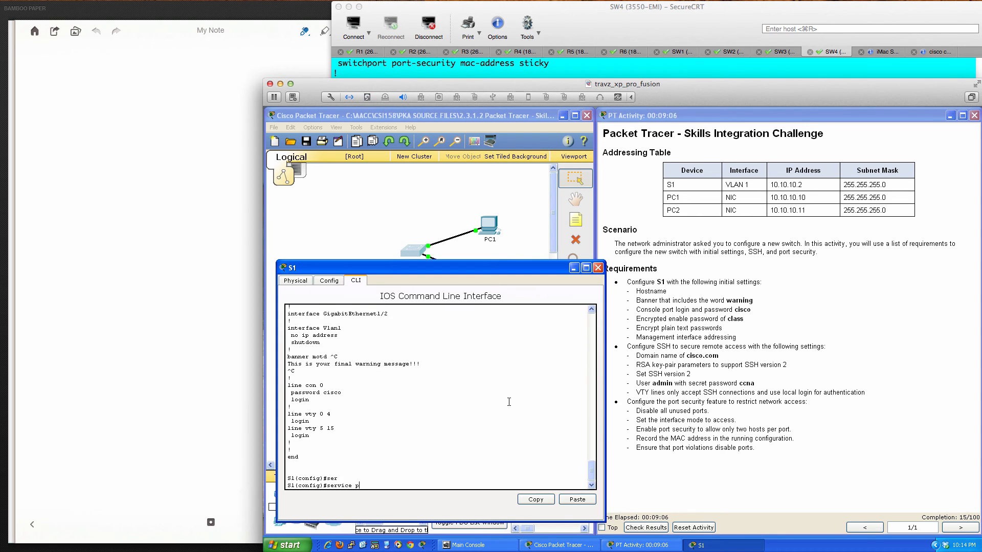
pyautogui.press('Tab')
pyautogui.press('Return')
# - Show the running configuration again to confirm the console password is now type 7
pyautogui.press('Return')
pyautogui.press('Return')
pyautogui.press('Return')
pyautogui.write('d')
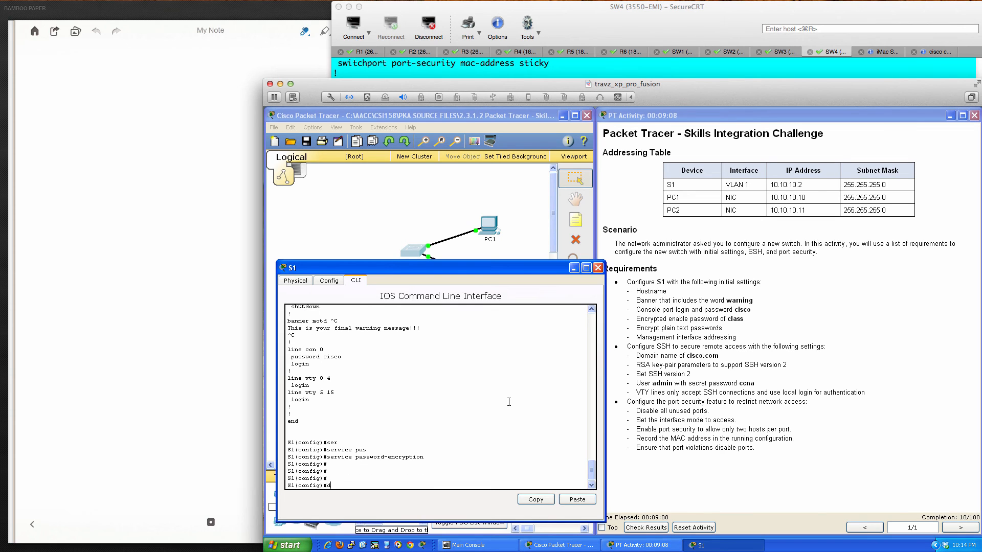
pyautogui.write('o sh run')
pyautogui.press('Return')
pyautogui.press('space')
pyautogui.press('space')
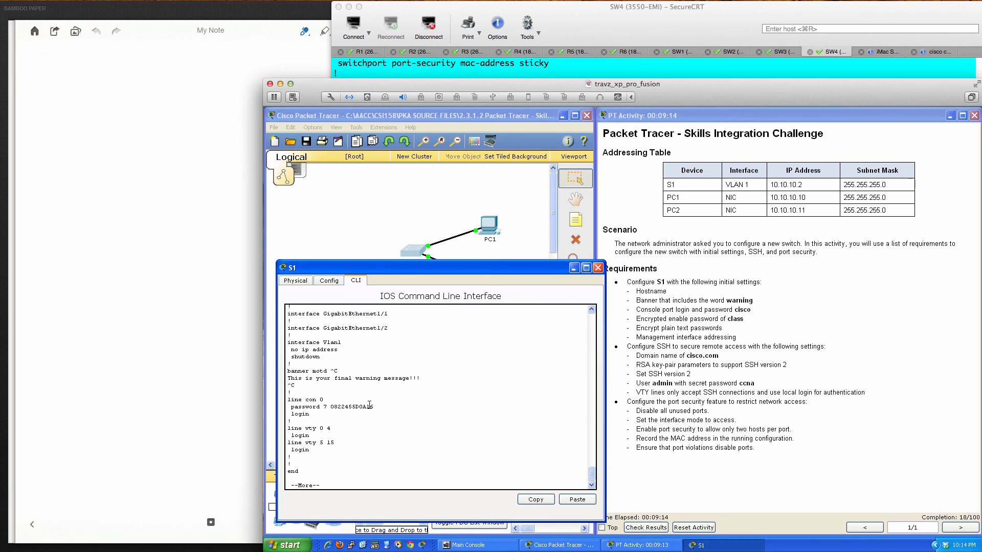
pyautogui.press('space')
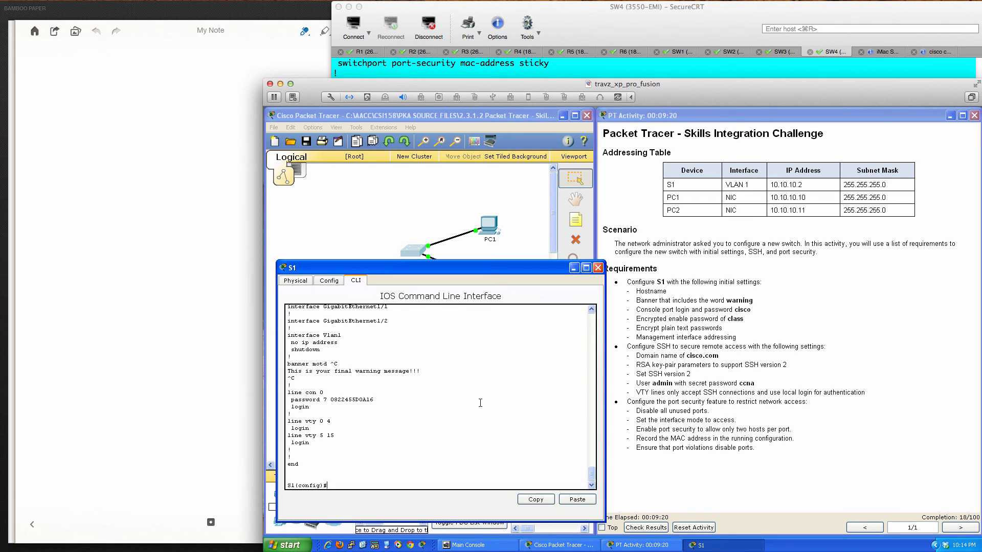
pyautogui.press('Return')
pyautogui.press('Return')
pyautogui.press('Return')
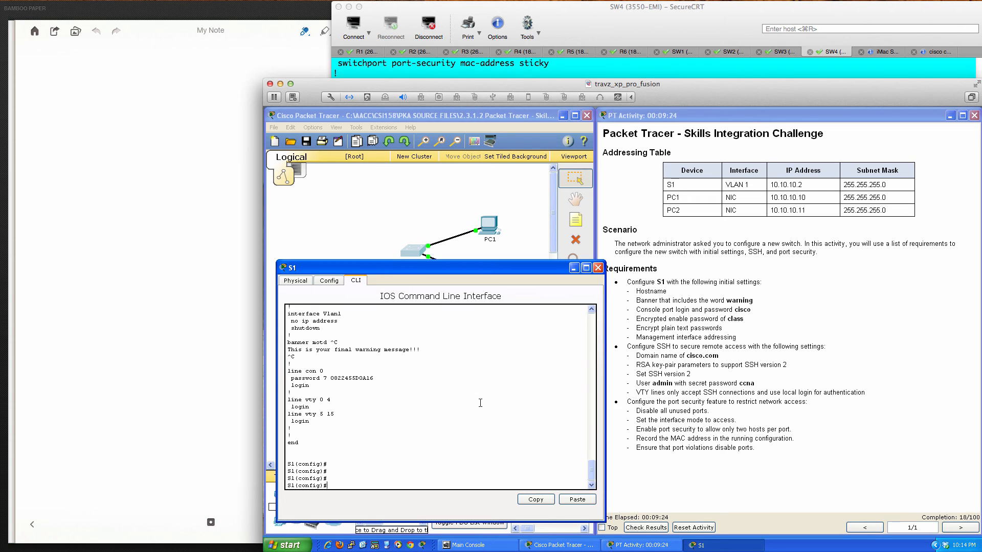
# - Bring interface VLAN 1 up with IP address 10.10.10.2 255.255.255.0
pyautogui.write('int vlan 1')
pyautogui.press('Return')
pyautogui.write('no shut')
pyautogui.press('Return')
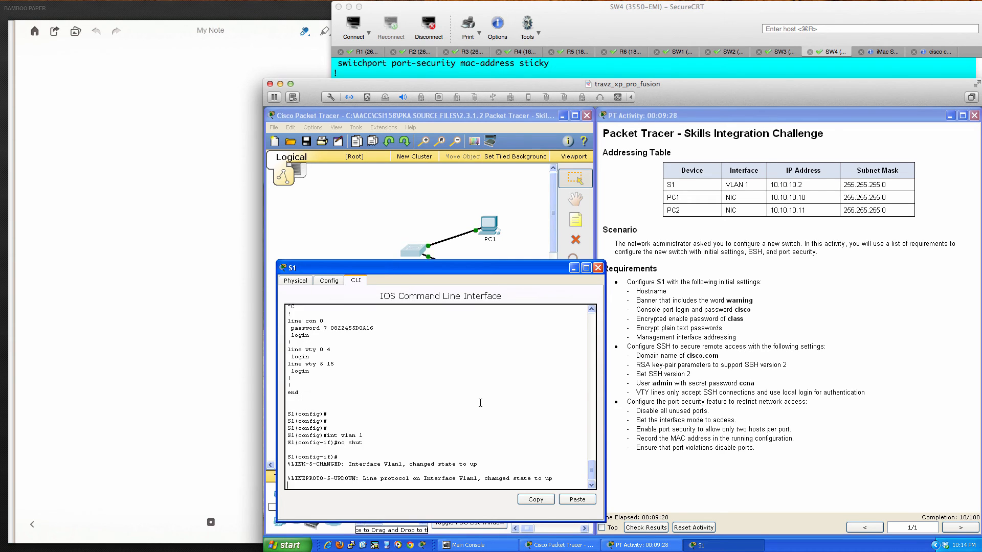
pyautogui.press('Return')
pyautogui.press('Return')
pyautogui.press('Return')
pyautogui.press('Return')
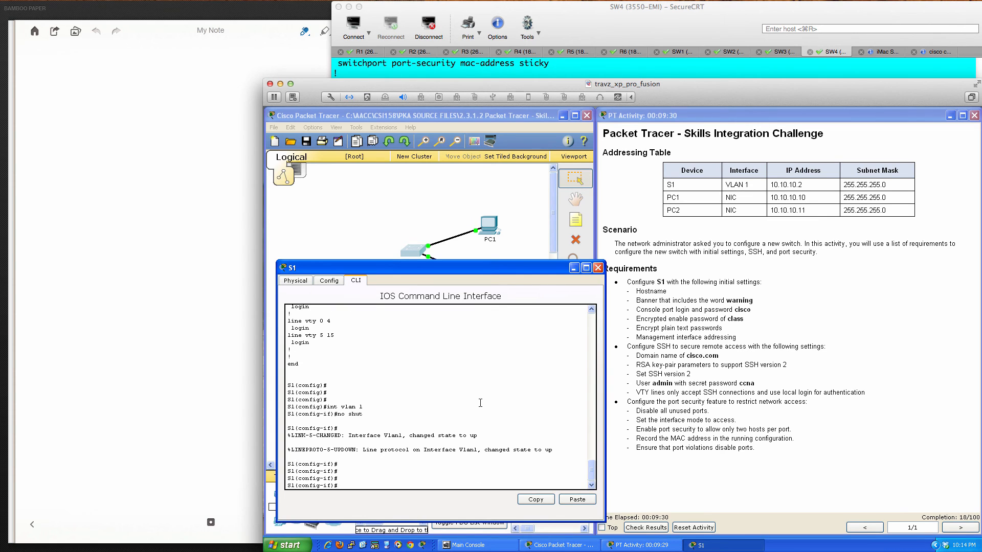
pyautogui.write('ip add')
pyautogui.press('Tab')
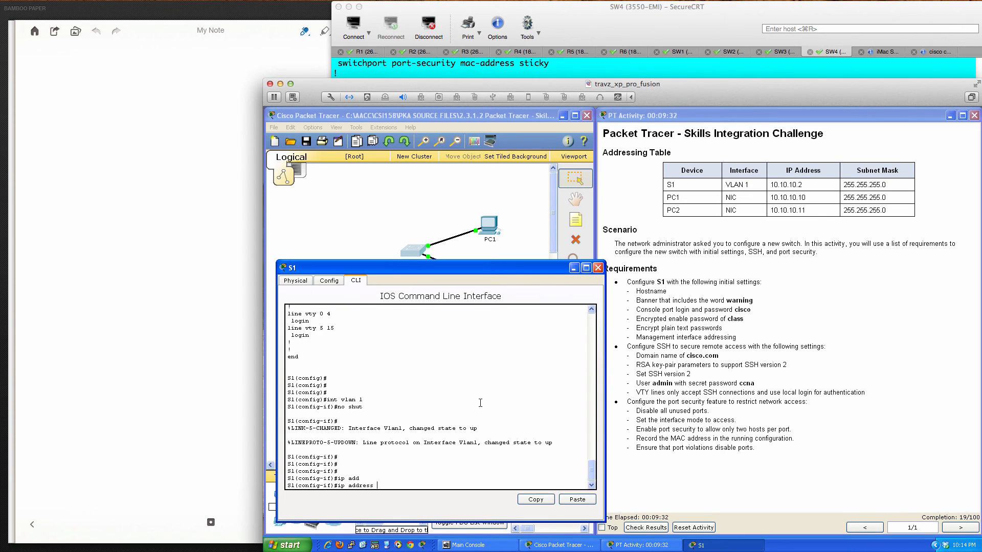
pyautogui.write('10.10.10.2 255.255.255.0')
pyautogui.moveTo(377, 486); pyautogui.dragTo(465, 484)
pyautogui.click(476, 483)
pyautogui.press('Return')
# - Give VLAN 1 the description 'VLAN 1 Interface' and return to global configuration
pyautogui.write('des')
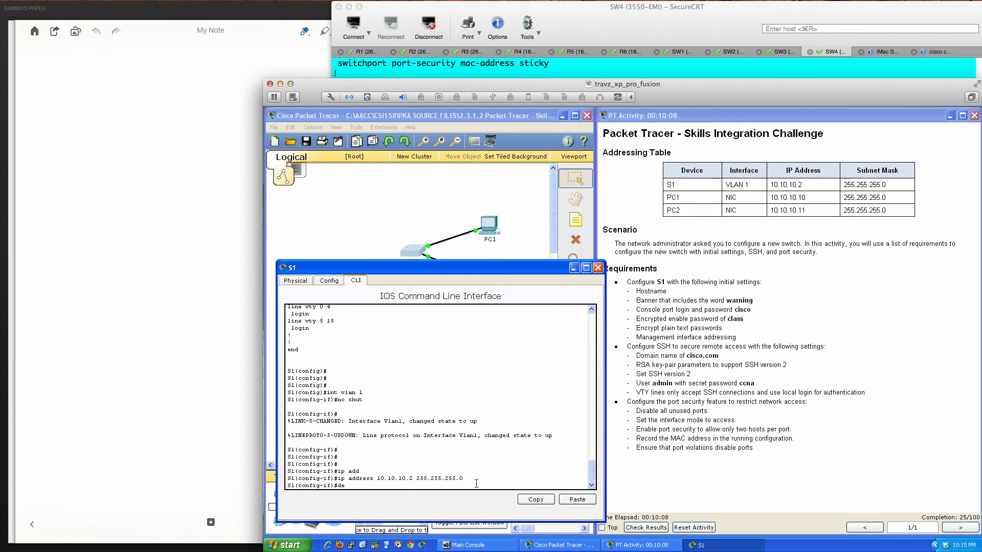
pyautogui.press('Tab')
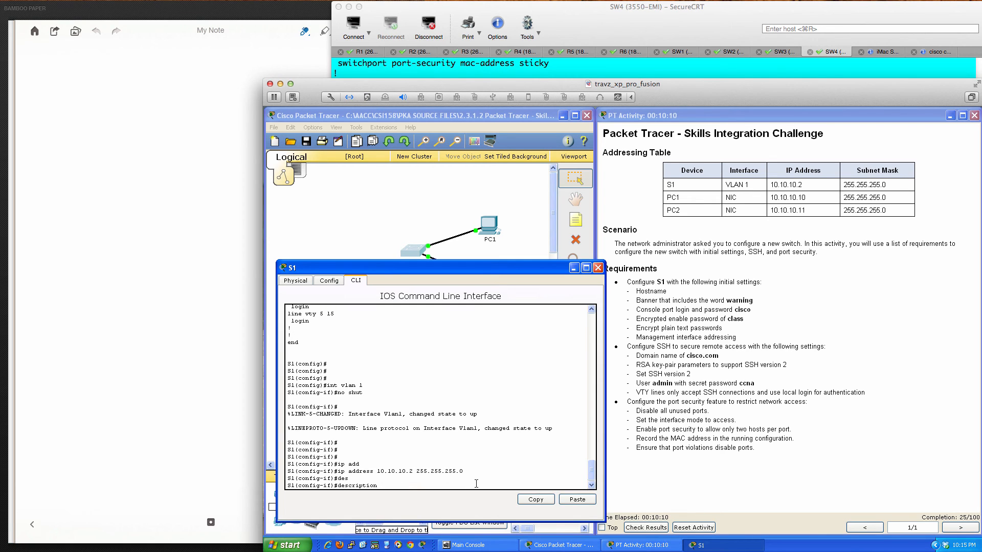
pyautogui.write('VLAN 1 Interface')
pyautogui.press('Return')
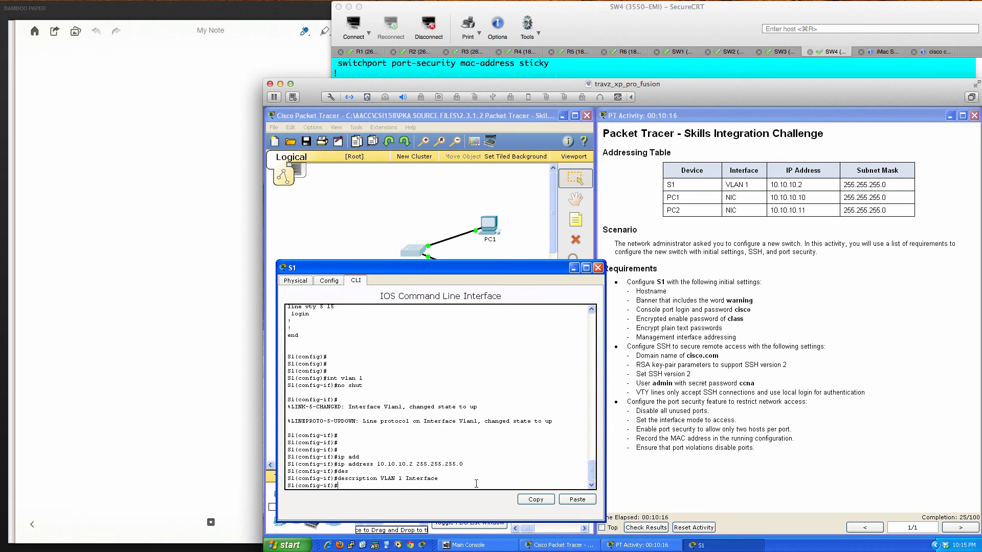
pyautogui.press('Return')
pyautogui.press('Return')
pyautogui.press('Return')
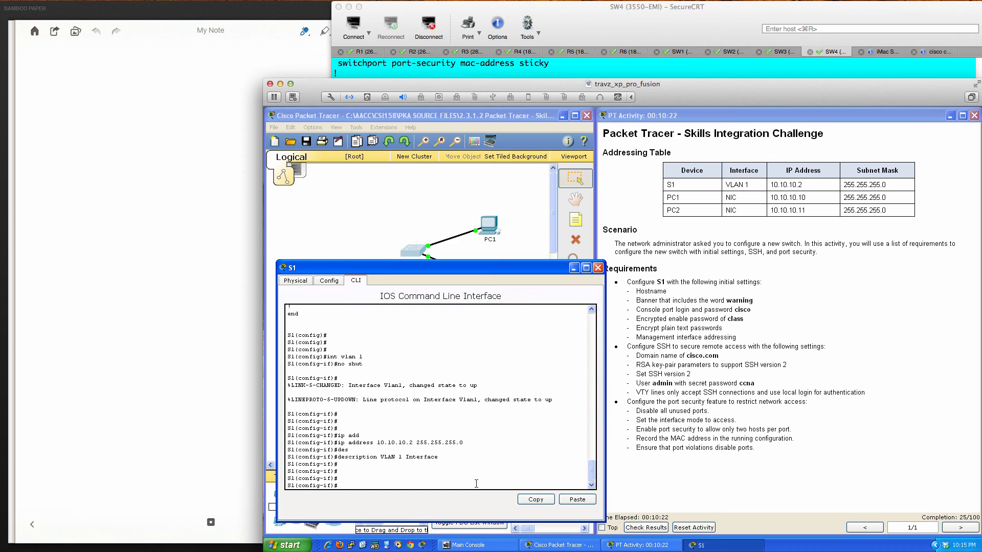
pyautogui.write('exit')
pyautogui.press('Return')
pyautogui.press('Return')
pyautogui.press('Return')
pyautogui.press('Return')
pyautogui.press('Return')
pyautogui.press('Return')
pyautogui.press('Return')
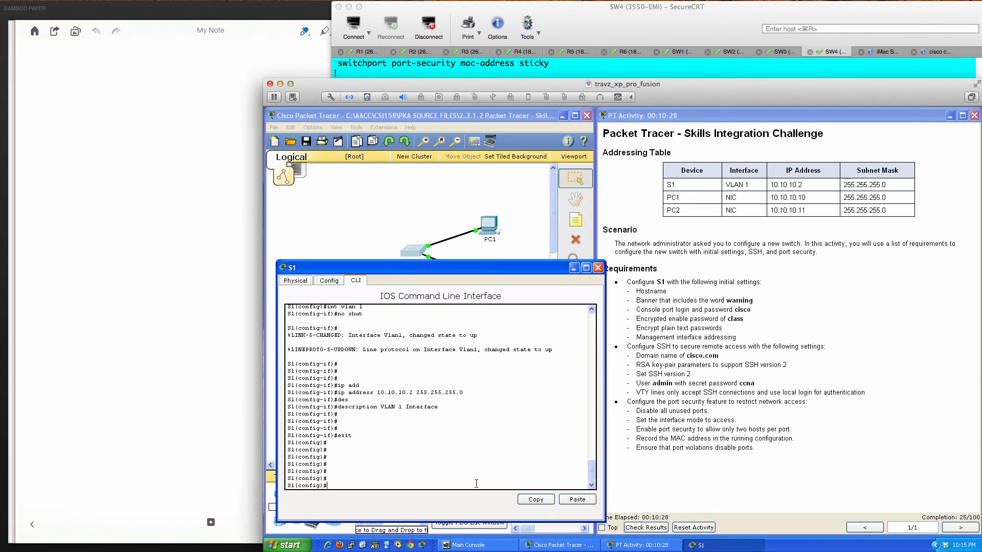
# - Attempt crypto key generate rsa, which fails for lack of a domain name
pyautogui.press('Return')
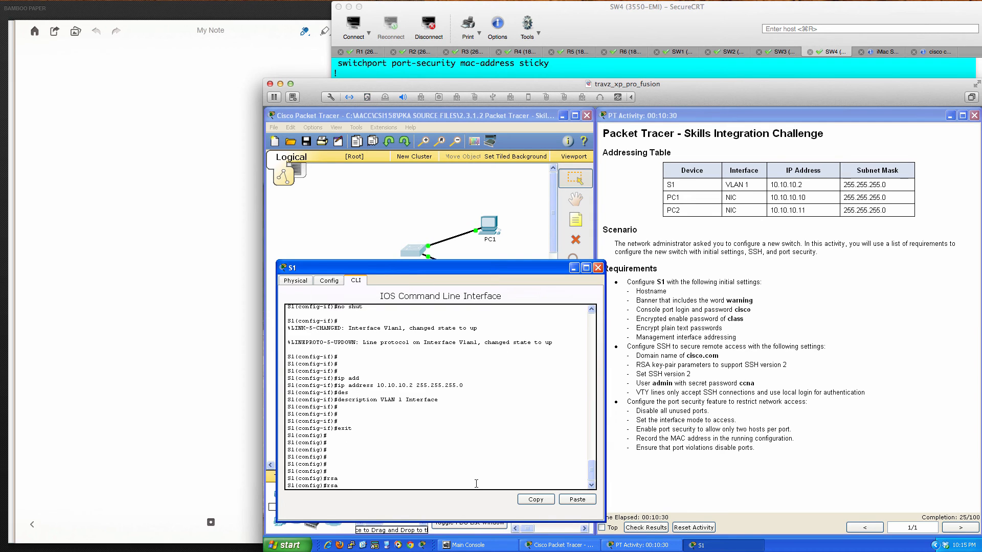
pyautogui.write('rcryp')
pyautogui.press('Tab')
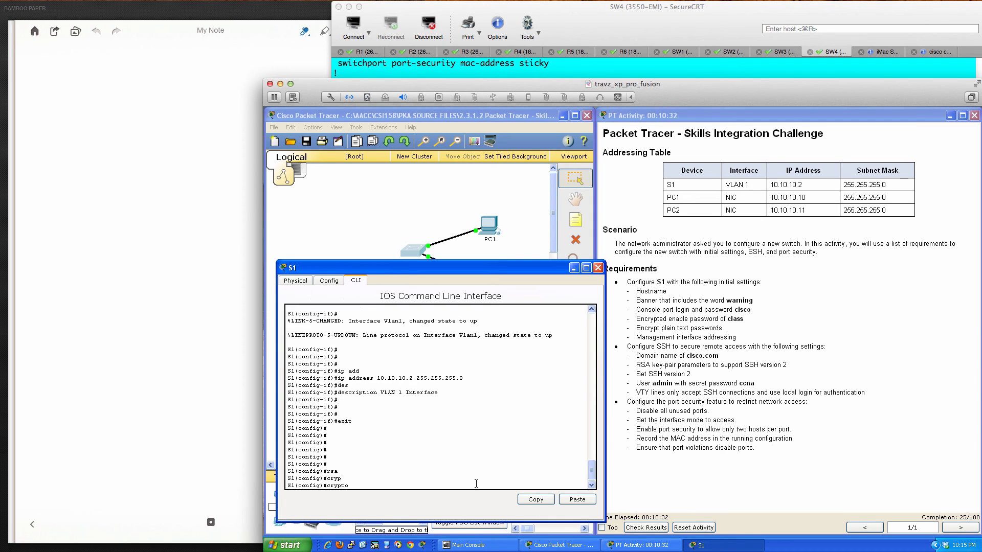
pyautogui.write('ke')
pyautogui.press('Tab')
pyautogui.write('?')
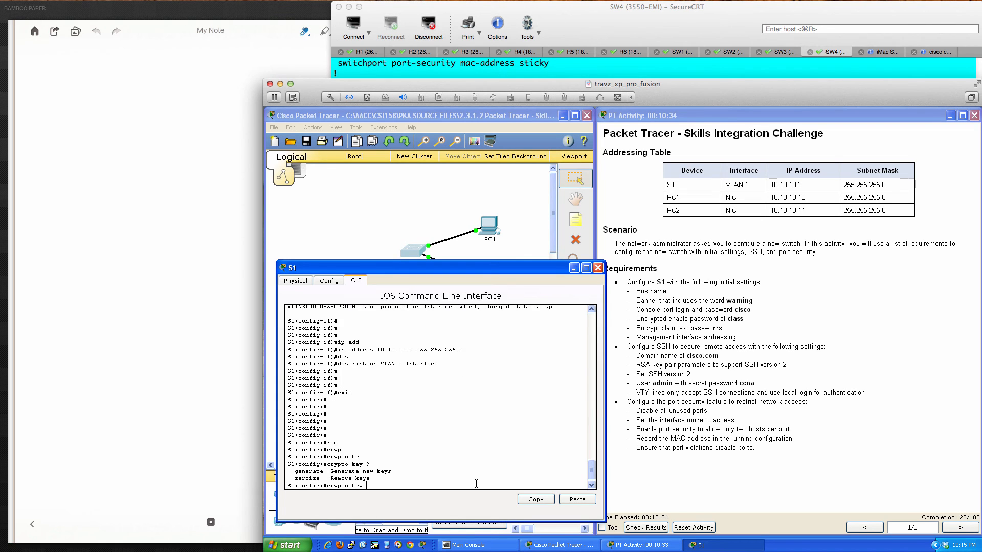
pyautogui.write('ge')
pyautogui.press('Tab')
pyautogui.write('rs')
pyautogui.press('Tab')
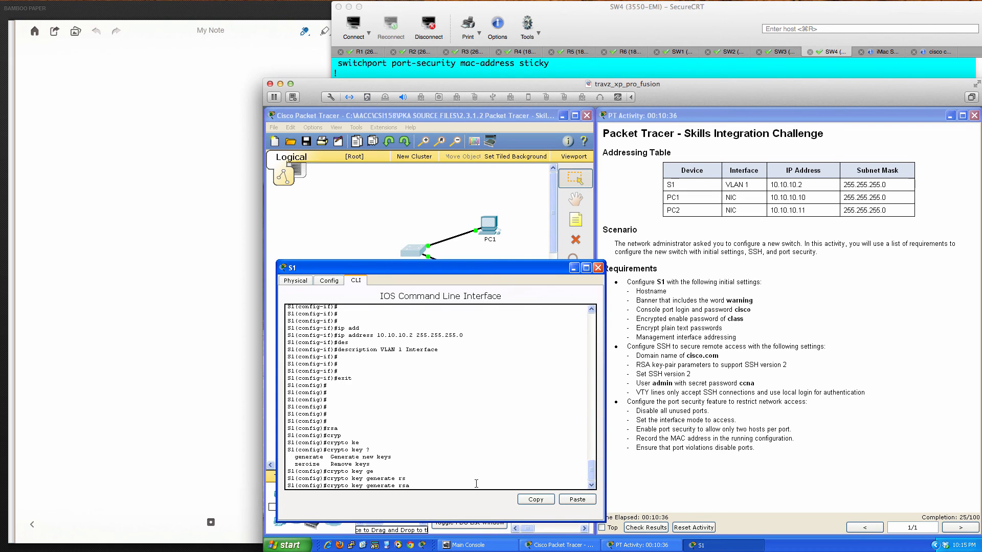
pyautogui.write('?')
pyautogui.press('Return')
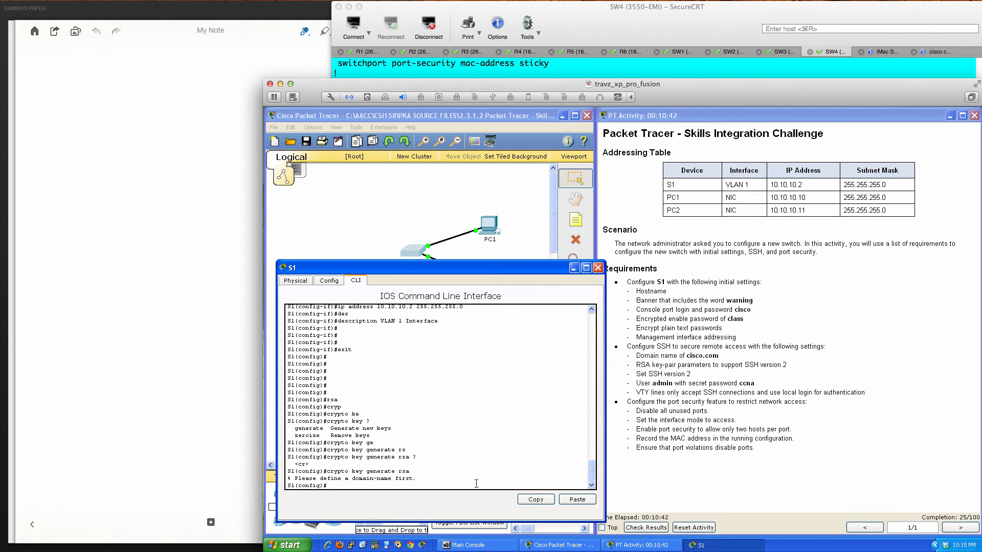
pyautogui.press('Return')
pyautogui.press('Return')
pyautogui.press('Return')
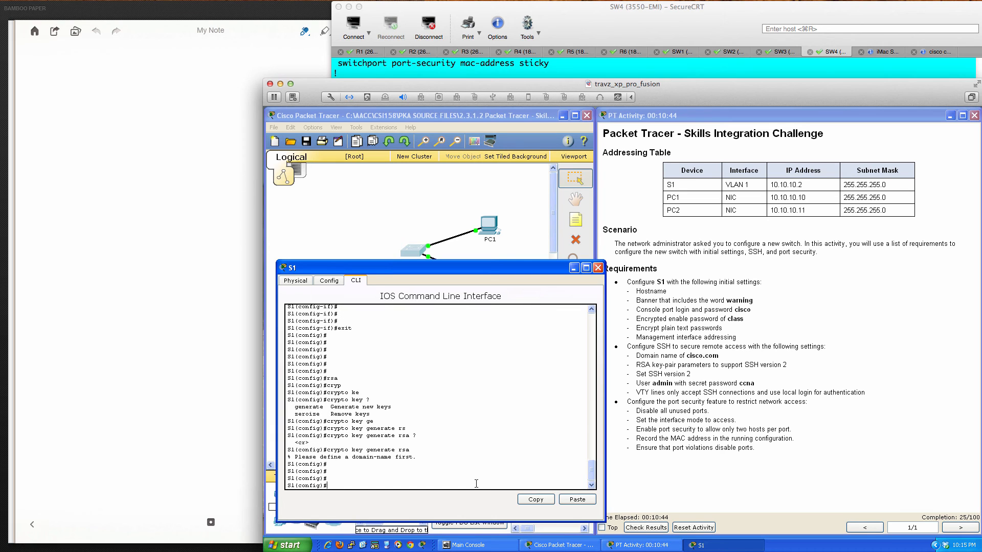
# - Exit to privileged mode, check show ip ssh (SSH disabled), and re-enter conf t
pyautogui.write('exit')
pyautogui.press('Return')
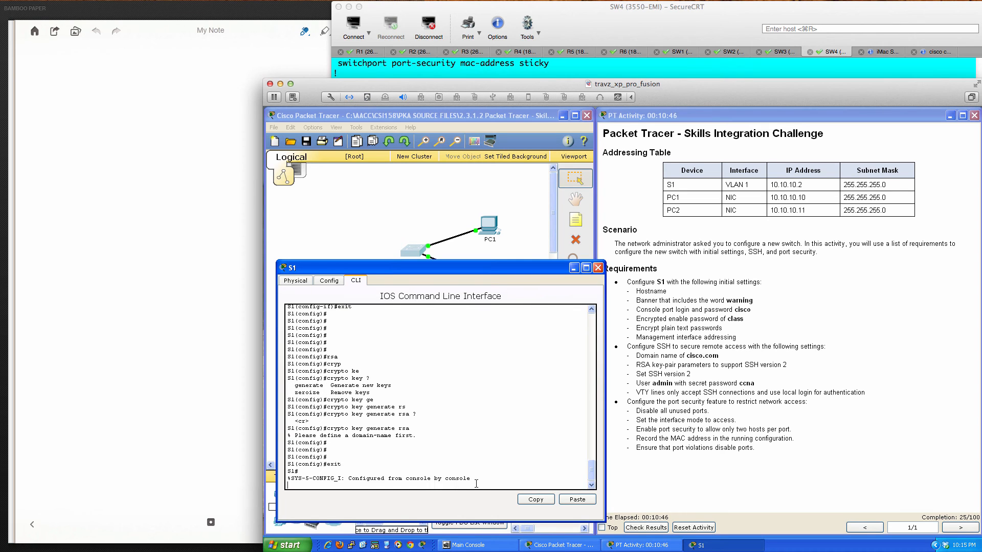
pyautogui.press('Return')
pyautogui.press('Return')
pyautogui.press('Return')
pyautogui.write('s')
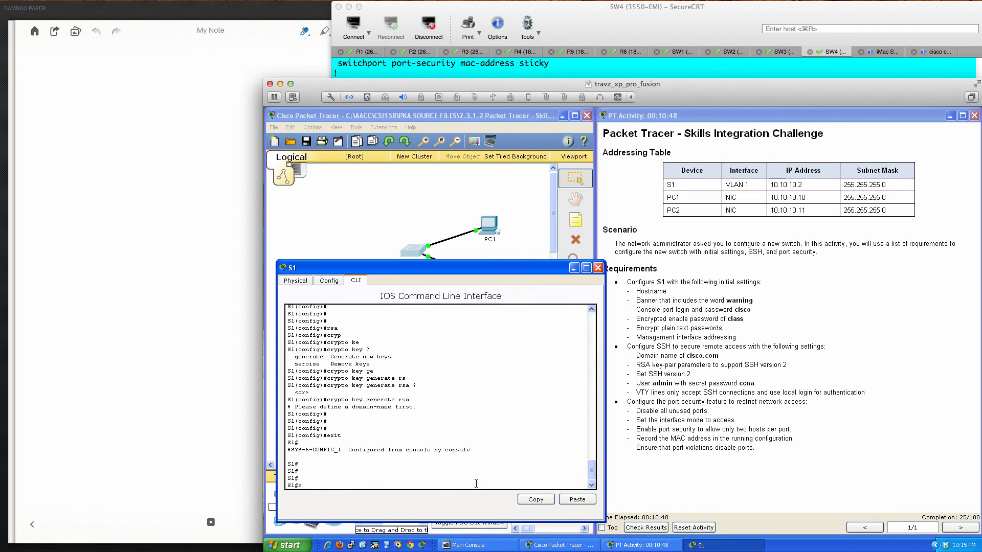
pyautogui.write('h ip ssh')
pyautogui.press('Return')
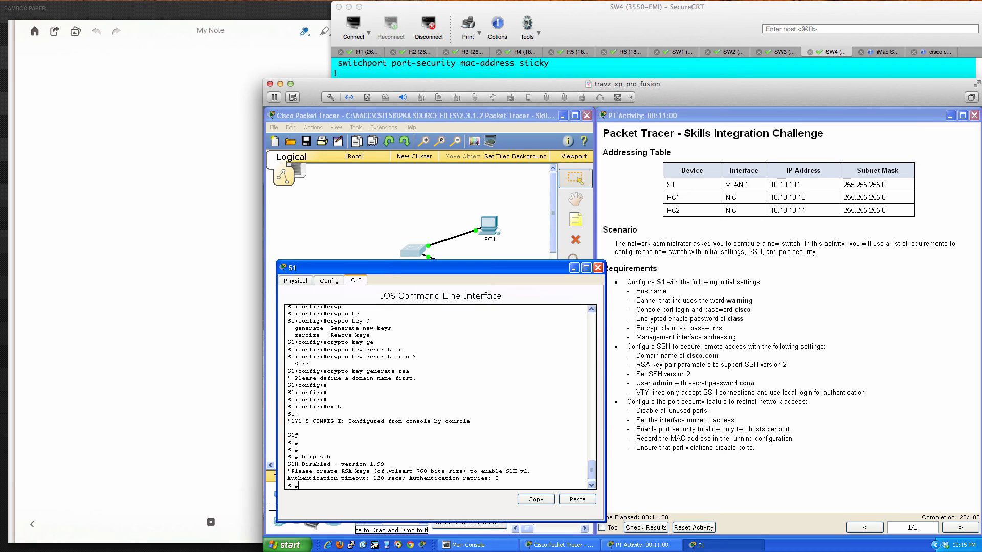
pyautogui.click(561, 465)
pyautogui.press('Return')
pyautogui.press('Return')
pyautogui.press('Return')
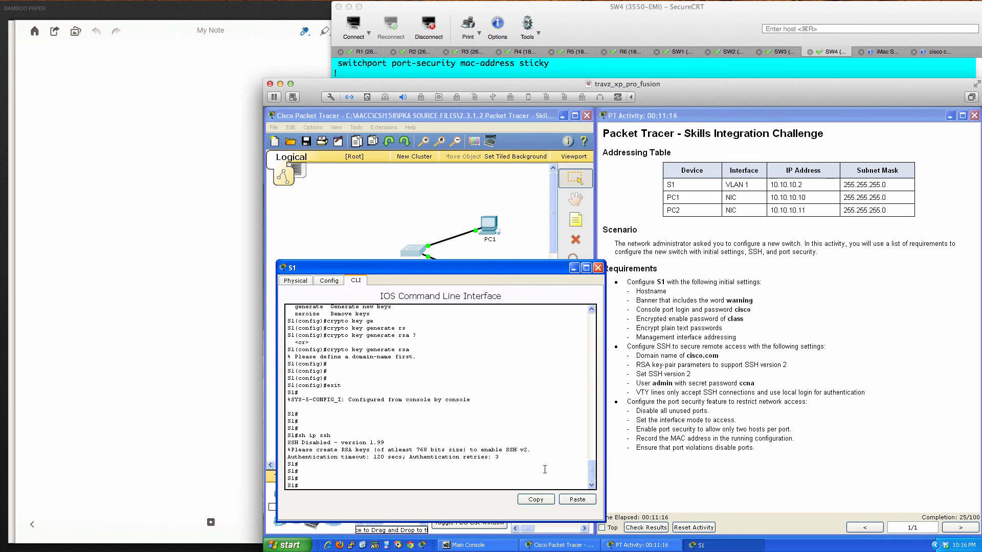
pyautogui.write('conf t')
# - Set the switch's IP domain name to cisco.com
pyautogui.press('Return')
pyautogui.press('Return')
pyautogui.press('Return')
pyautogui.press('Return')
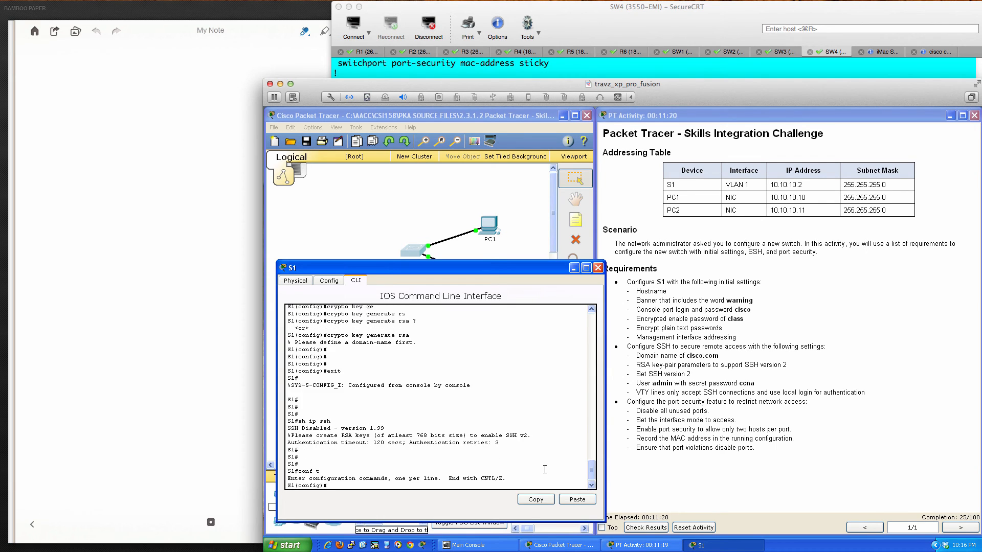
pyautogui.write('ip dom')
pyautogui.press('Tab')
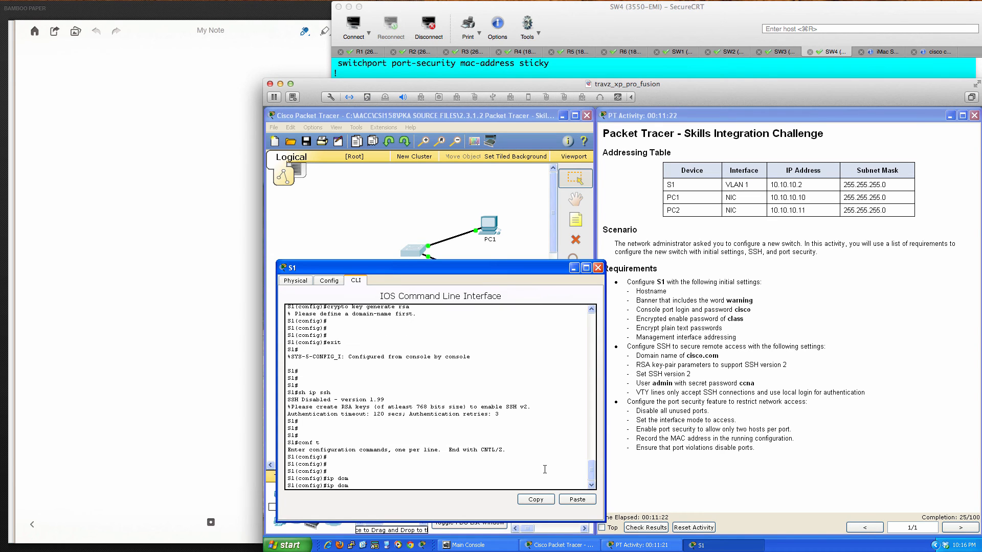
pyautogui.write('ai')
pyautogui.press('Tab')
pyautogui.write('n-')
pyautogui.press('Tab')
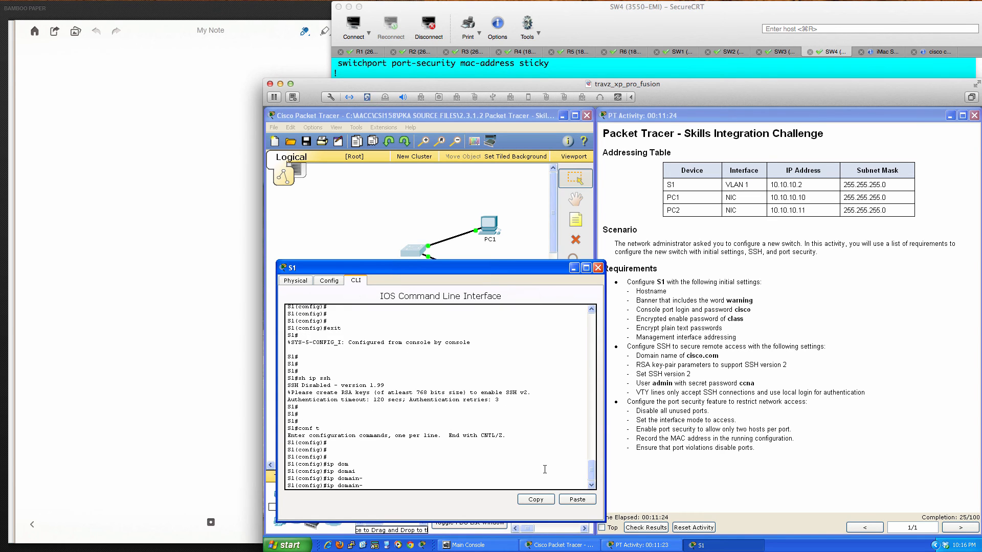
pyautogui.write('n')
pyautogui.press('Tab')
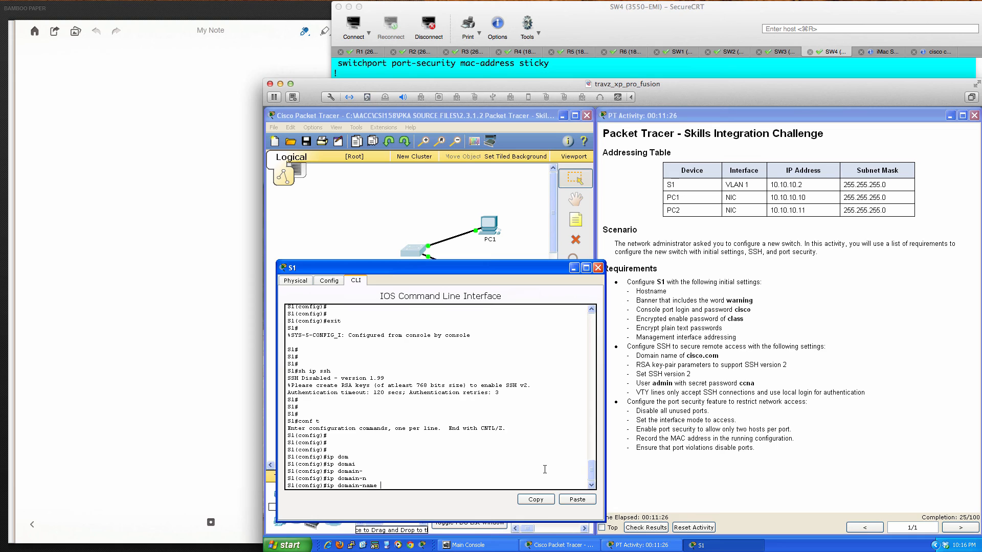
pyautogui.write('cisco.com')
pyautogui.press('Return')
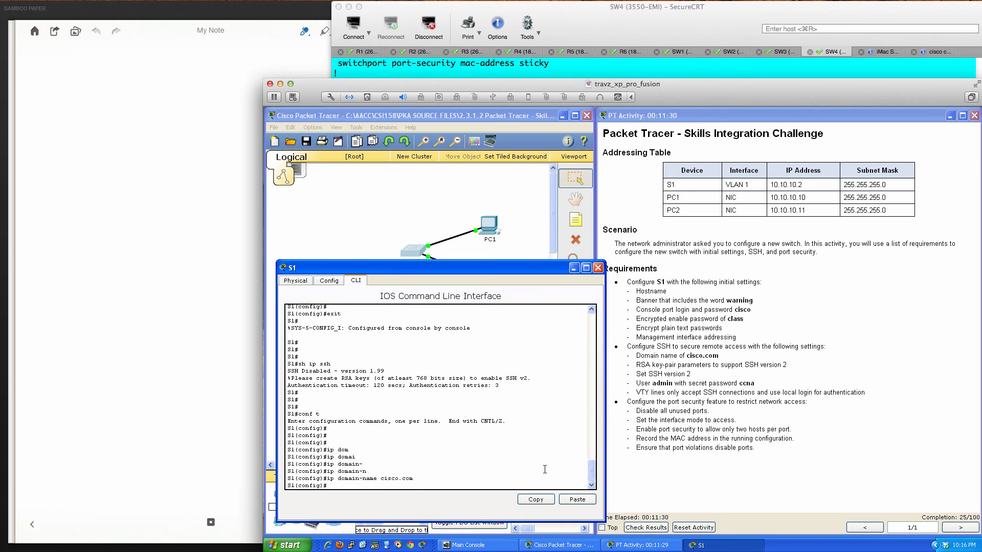
pyautogui.press('Return')
pyautogui.press('Return')
pyautogui.press('Return')
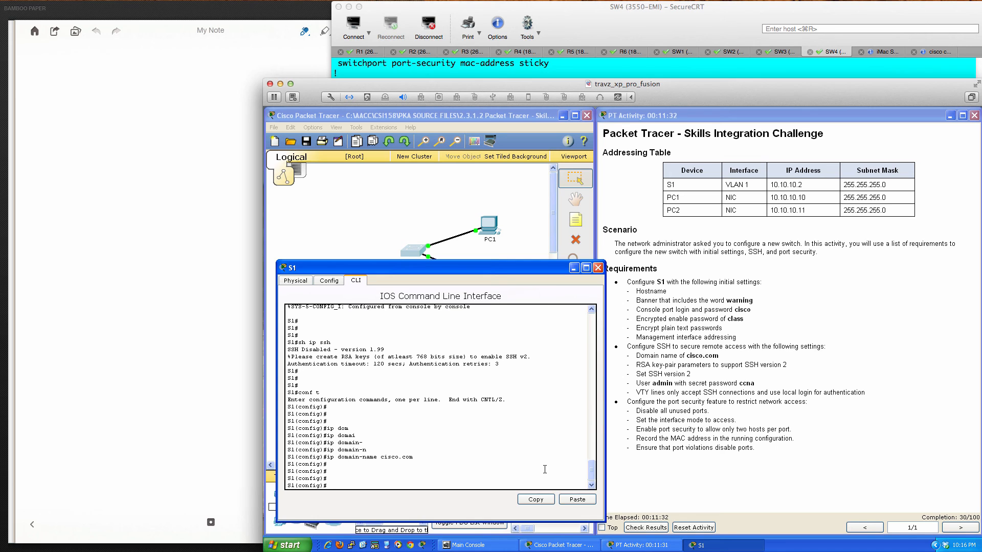
# - Generate RSA keys with a 2048-bit modulus
pyautogui.write('cry')
pyautogui.press('Tab')
pyautogui.write('ke')
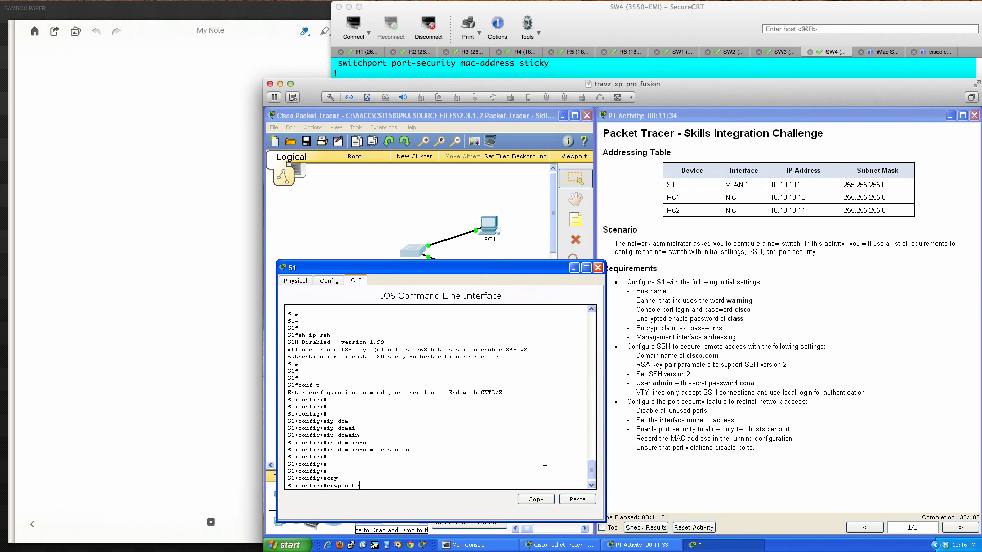
pyautogui.press('Tab')
pyautogui.write('gen')
pyautogui.press('Tab')
pyautogui.write('r')
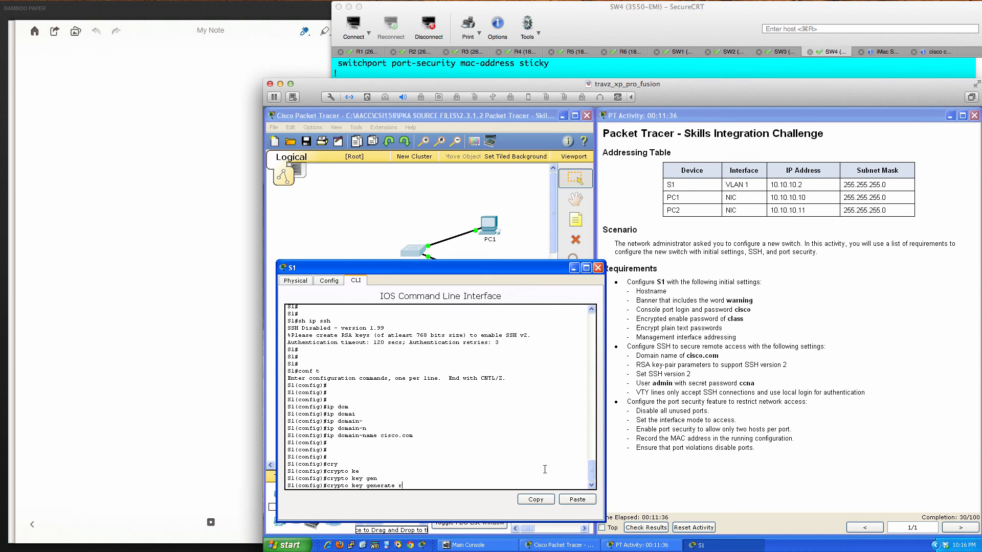
pyautogui.write('sa ?')
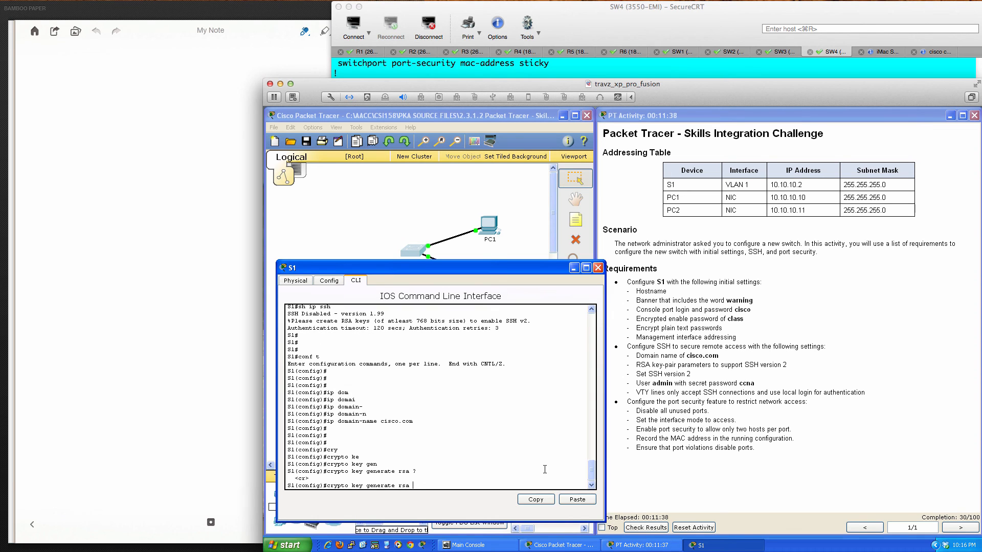
pyautogui.press('Return')
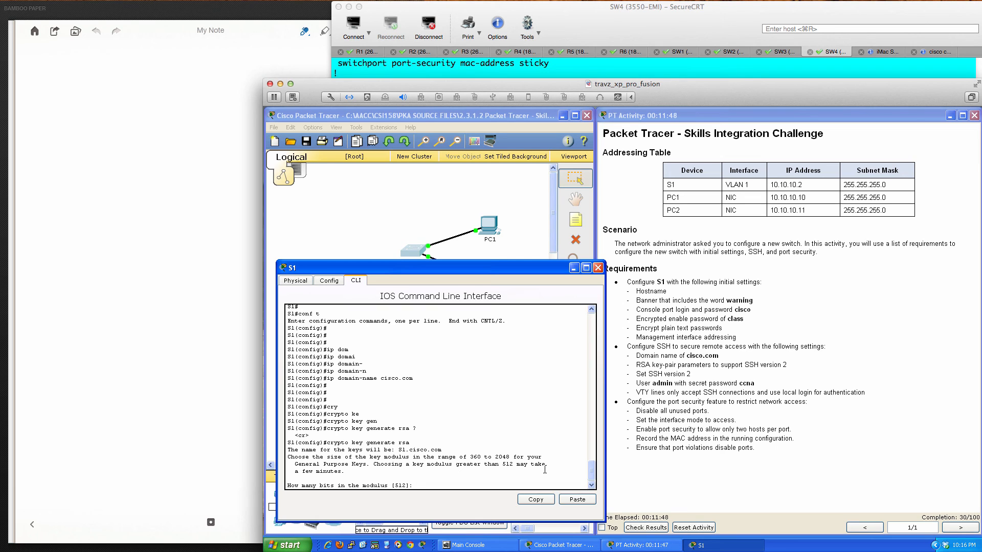
pyautogui.write('48')
pyautogui.press('Return')
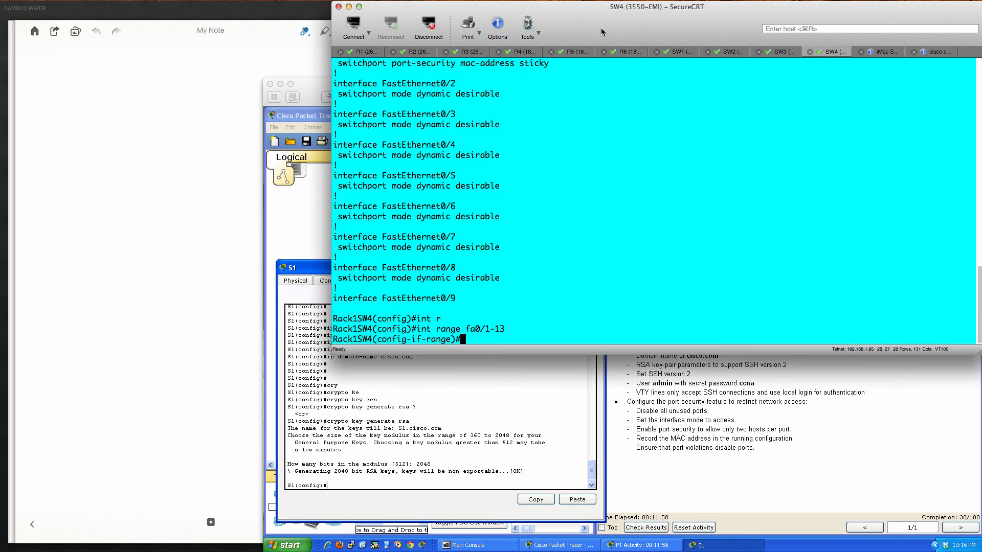
# - In the SW4 session, leave interface-range mode and return to global configuration
pyautogui.click(601, 34)
pyautogui.write('exit')
pyautogui.press('Return')
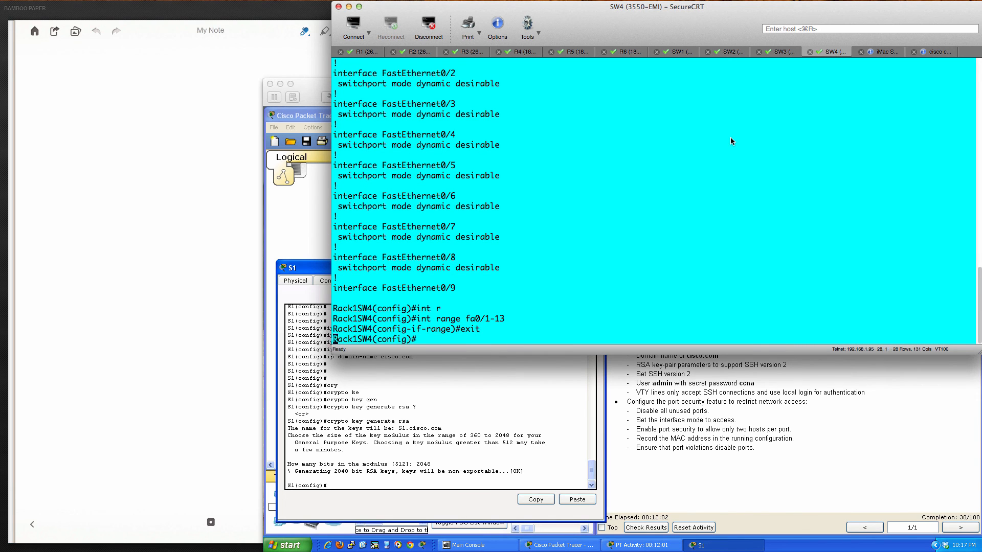
pyautogui.press('Return')
pyautogui.press('Return')
pyautogui.press('Return')
pyautogui.press('Return')
pyautogui.press('Return')
pyautogui.press('Return')
pyautogui.press('Return')
pyautogui.press('Return')
pyautogui.press('Return')
pyautogui.press('Return')
pyautogui.press('Return')
pyautogui.press('Return')
pyautogui.press('Return')
pyautogui.press('Return')
pyautogui.press('Return')
pyautogui.press('Return')
pyautogui.press('Return')
pyautogui.press('Return')
pyautogui.press('Return')
pyautogui.press('Return')
pyautogui.press('Return')
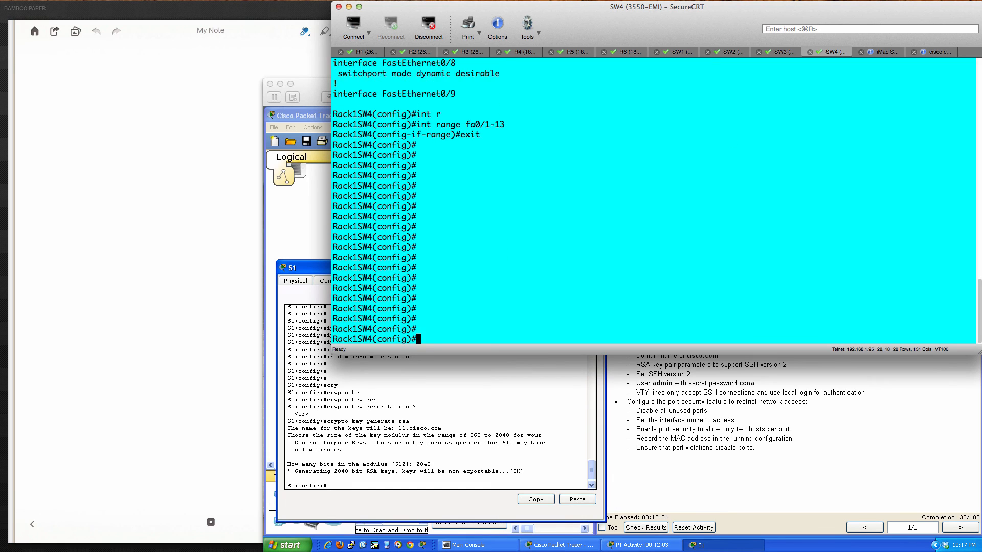
pyautogui.press('Return')
pyautogui.press('Return')
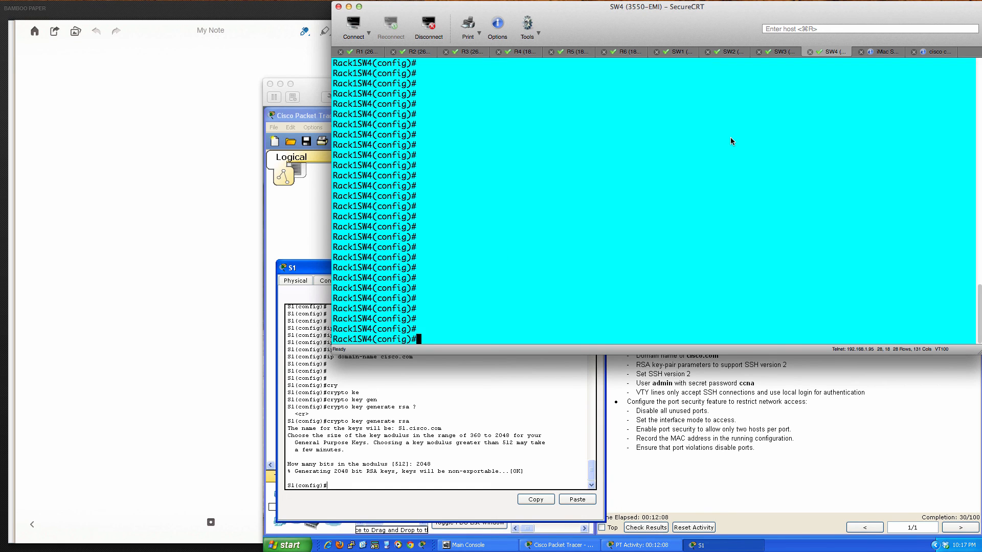
# - Run crypto key generate rsa on SW4, using ? help to build the command
pyautogui.write('cry')
pyautogui.press('Tab')
pyautogui.write('ke')
pyautogui.press('Tab')
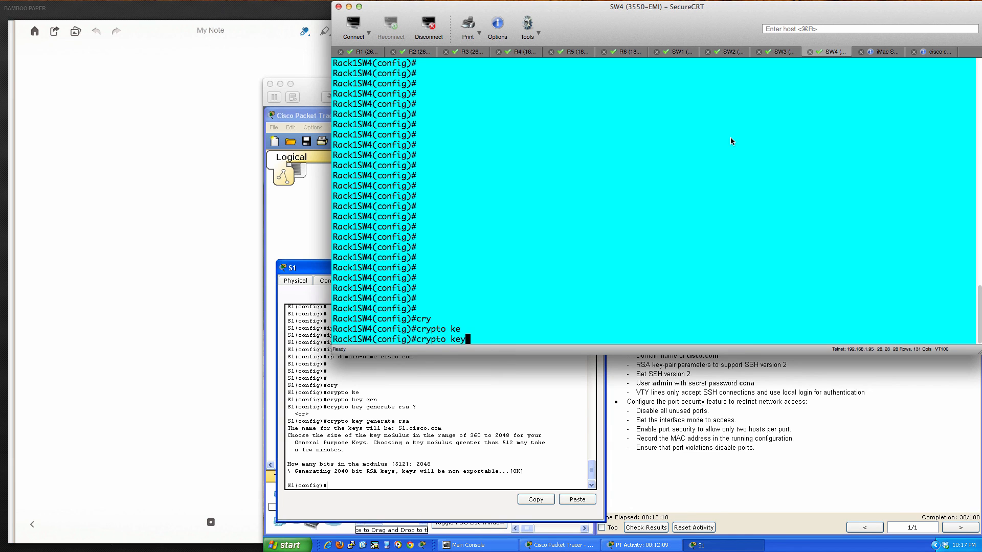
pyautogui.write('ge')
pyautogui.press('BackSpace')
pyautogui.press('BackSpace')
pyautogui.write('?')
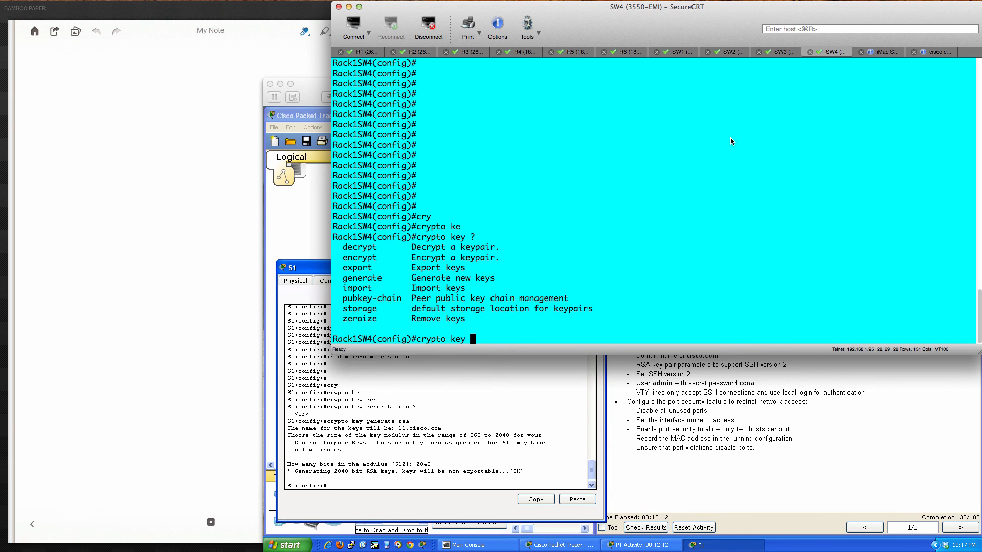
pyautogui.write('gen')
pyautogui.press('Tab')
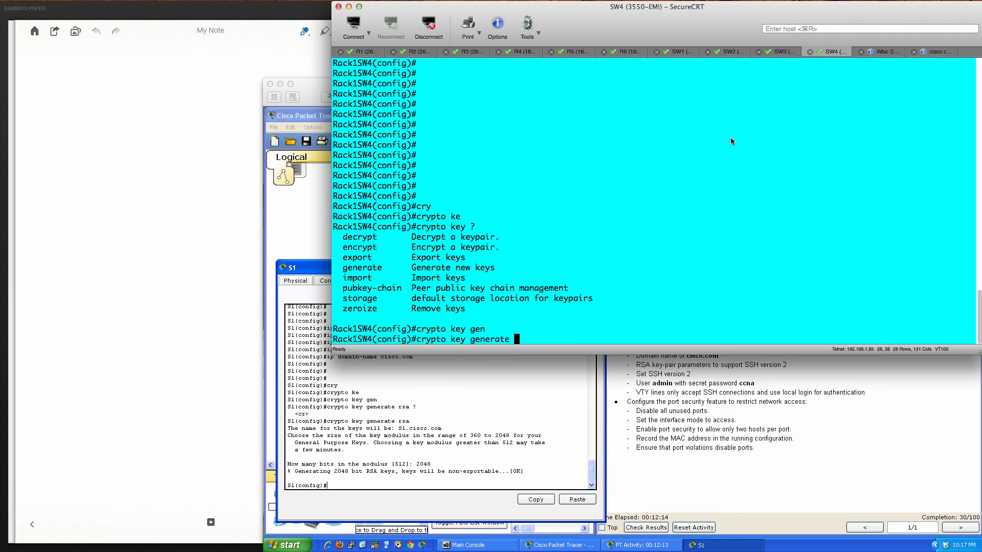
pyautogui.write('?')
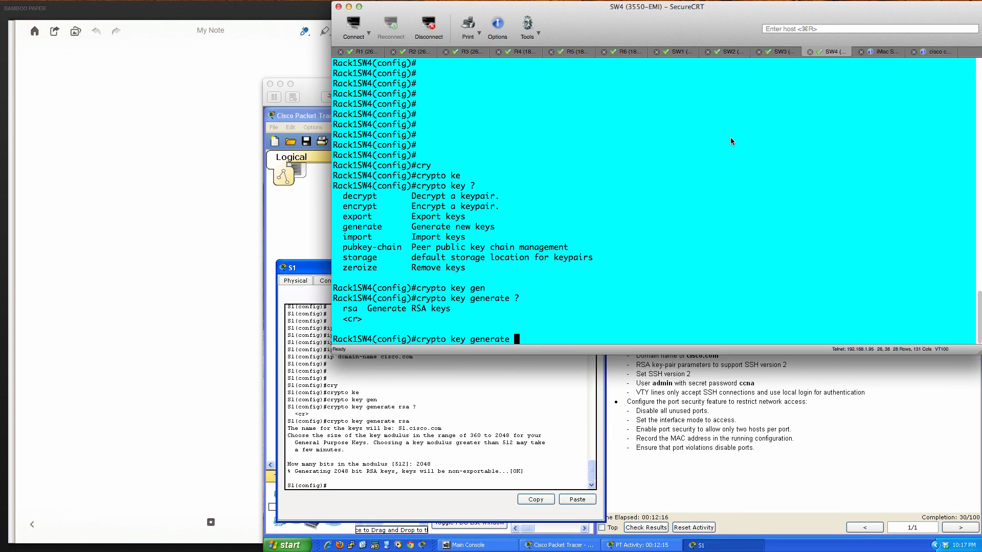
pyautogui.write('rsa ?')
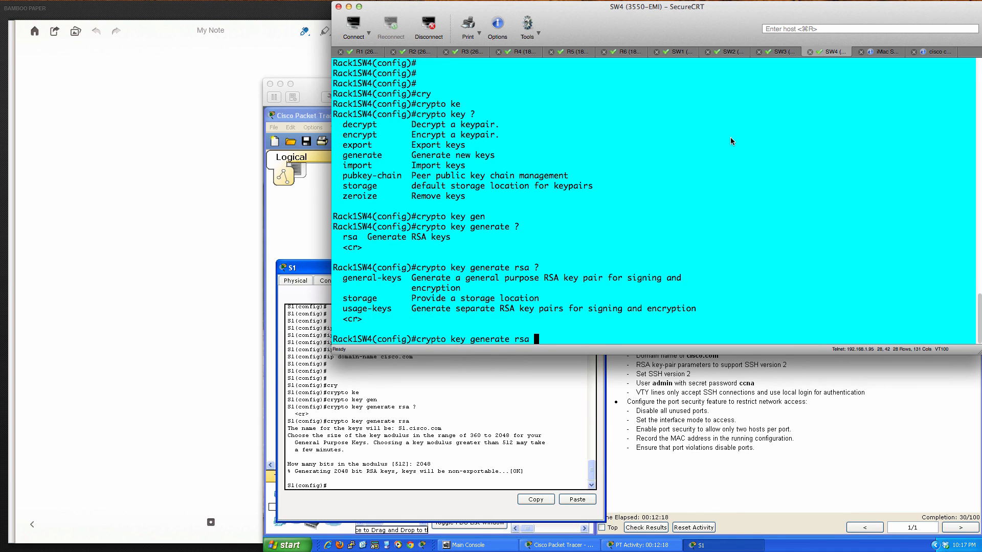
pyautogui.press('Return')
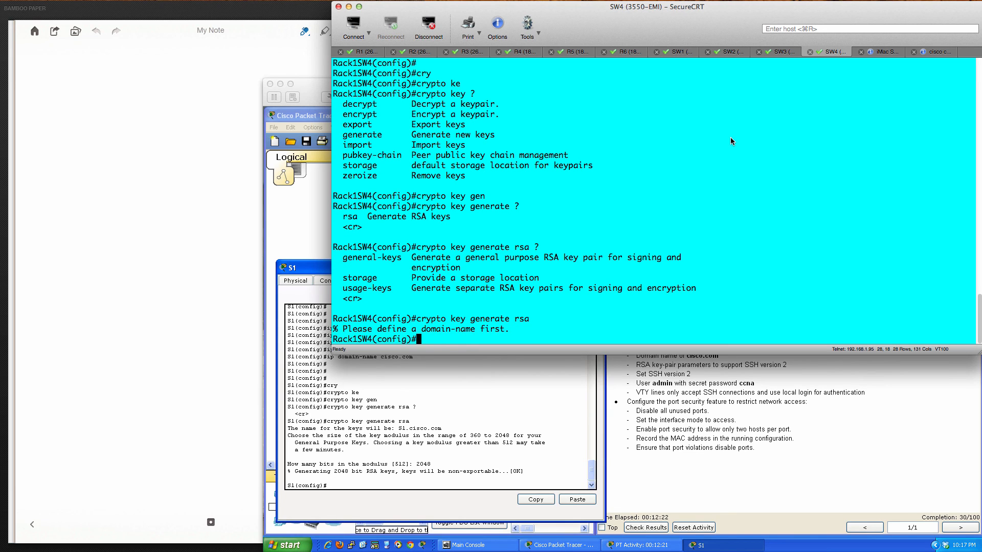
# - Set SW4's domain name to cisco.com
pyautogui.write('ip domain-')
pyautogui.press('Tab')
pyautogui.write('name ?')
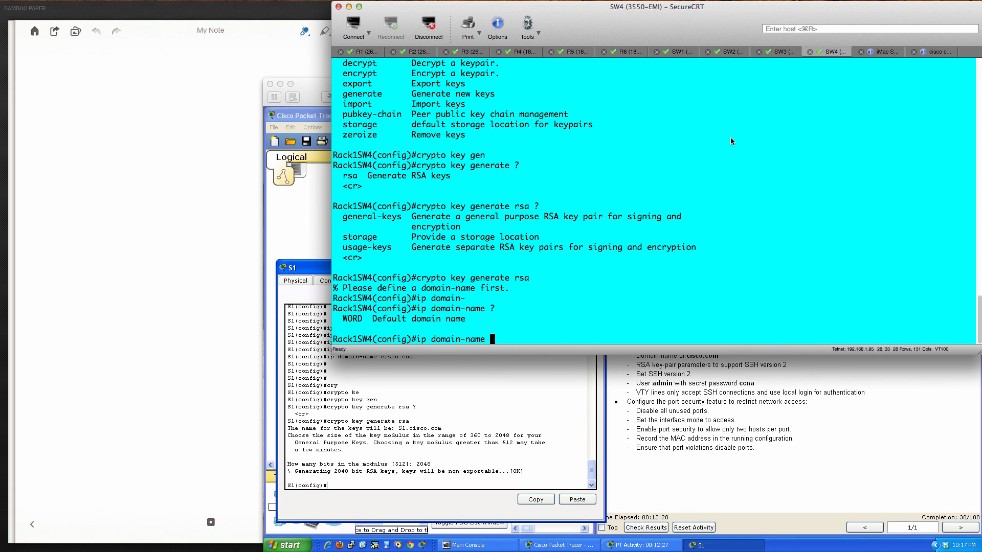
pyautogui.write('cisco.com')
pyautogui.press('Return')
# - Rerun crypto key generate rsa on SW4 with a 2048-bit modulus
pyautogui.press('Return')
pyautogui.press('Return')
pyautogui.press('Up')
pyautogui.press('Up')
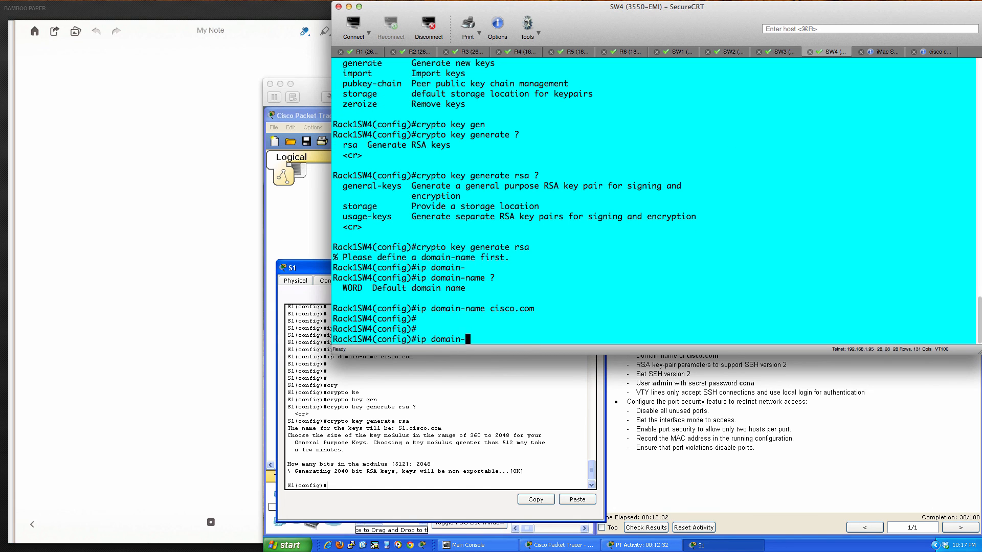
pyautogui.press('Return')
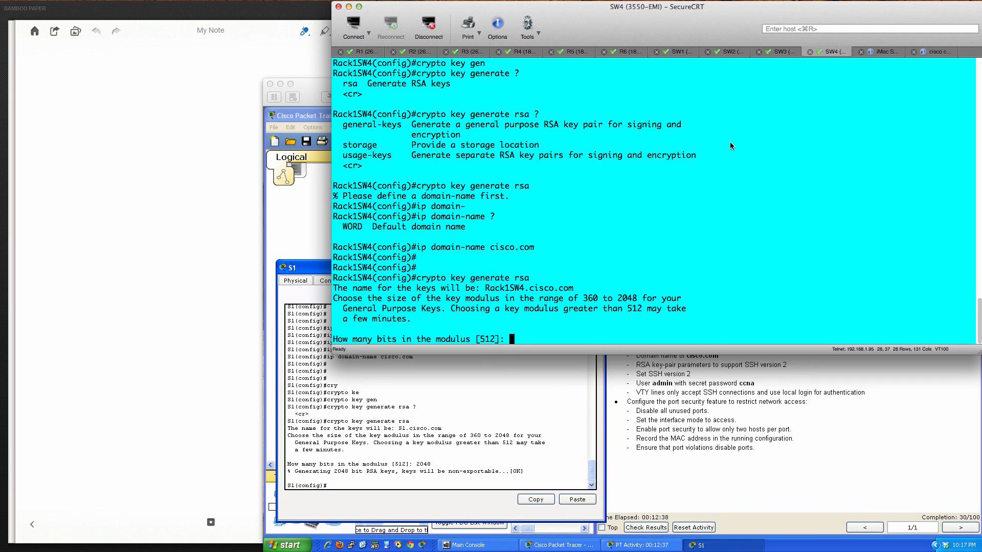
pyautogui.write('2048')
pyautogui.press('Return')
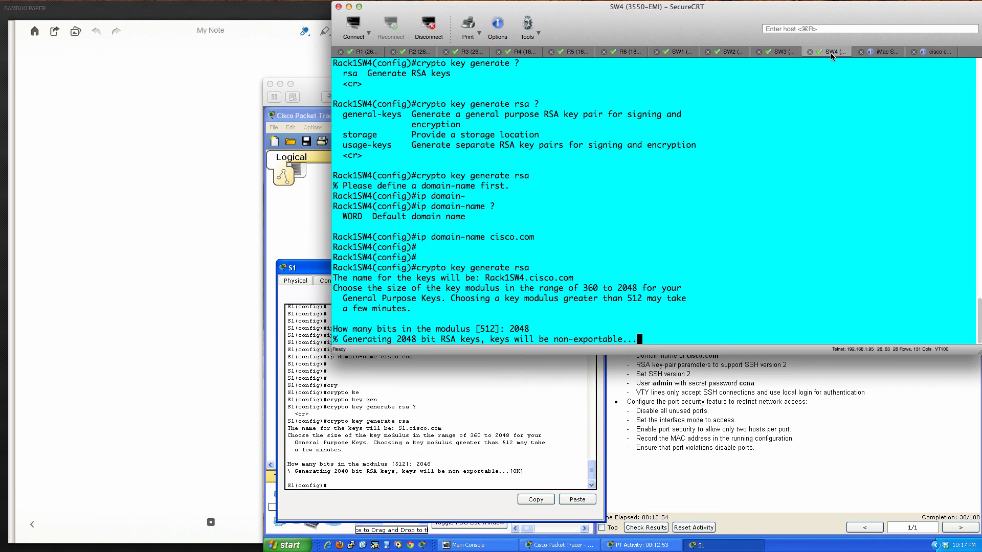
pyautogui.click(685, 53)
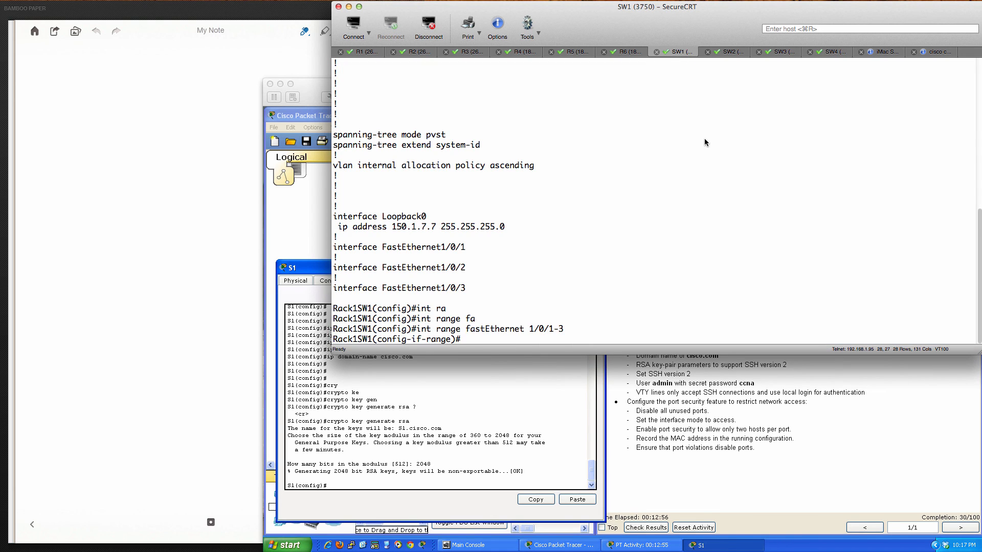
# - On SW1, exit interface-range mode and check the software version with do sh ver
pyautogui.press('Return')
pyautogui.press('Return')
pyautogui.press('Return')
pyautogui.press('Return')
pyautogui.press('Return')
pyautogui.press('Return')
pyautogui.press('Return')
pyautogui.press('Return')
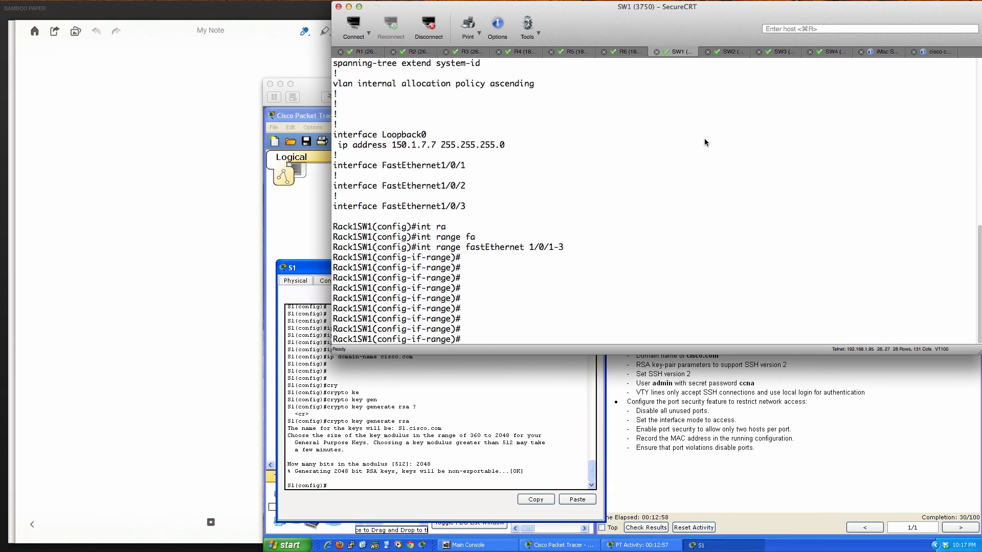
pyautogui.write('exit')
pyautogui.press('Return')
pyautogui.press('Return')
pyautogui.press('Return')
pyautogui.press('Return')
pyautogui.press('Return')
pyautogui.press('Return')
pyautogui.press('Return')
pyautogui.press('Return')
pyautogui.press('Return')
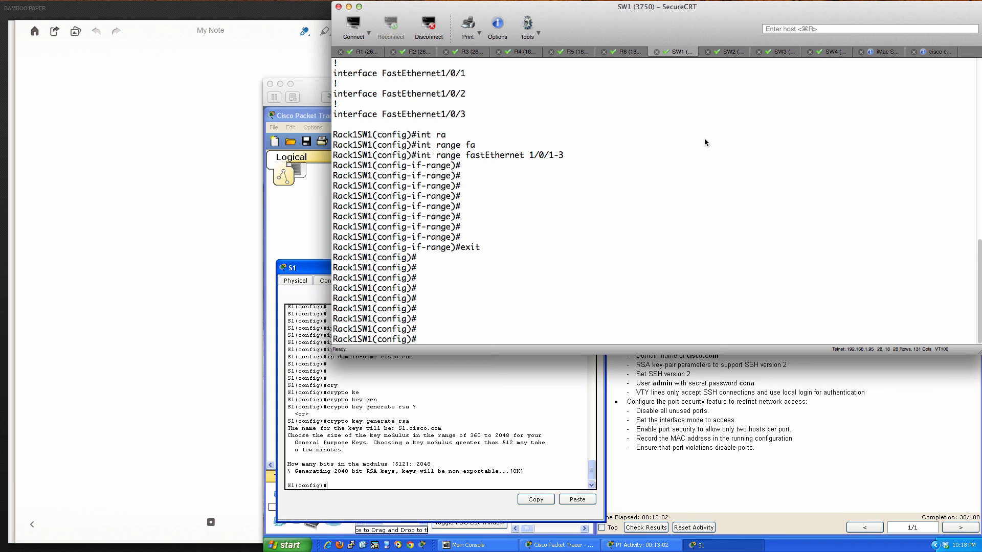
pyautogui.write('do sh ver')
pyautogui.press('Return')
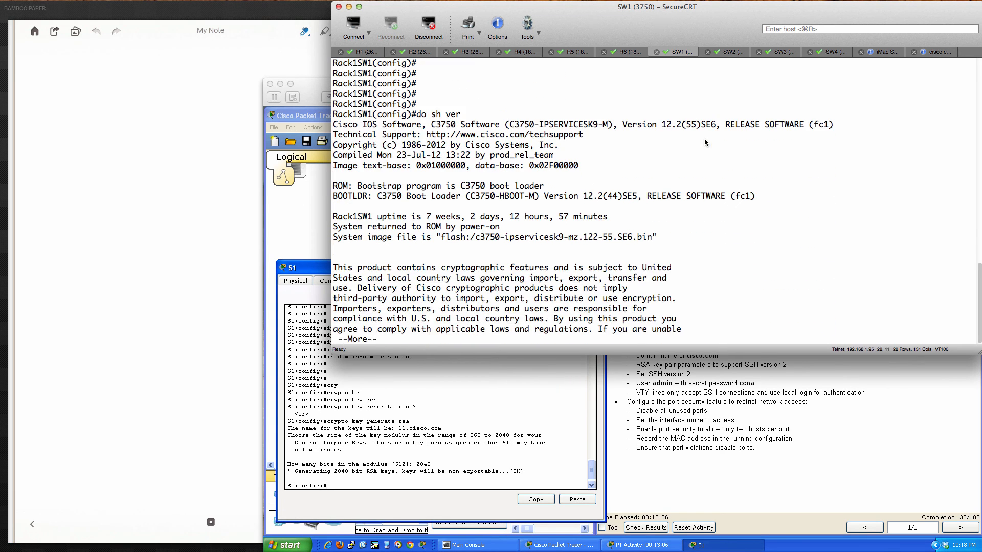
pyautogui.press('q')
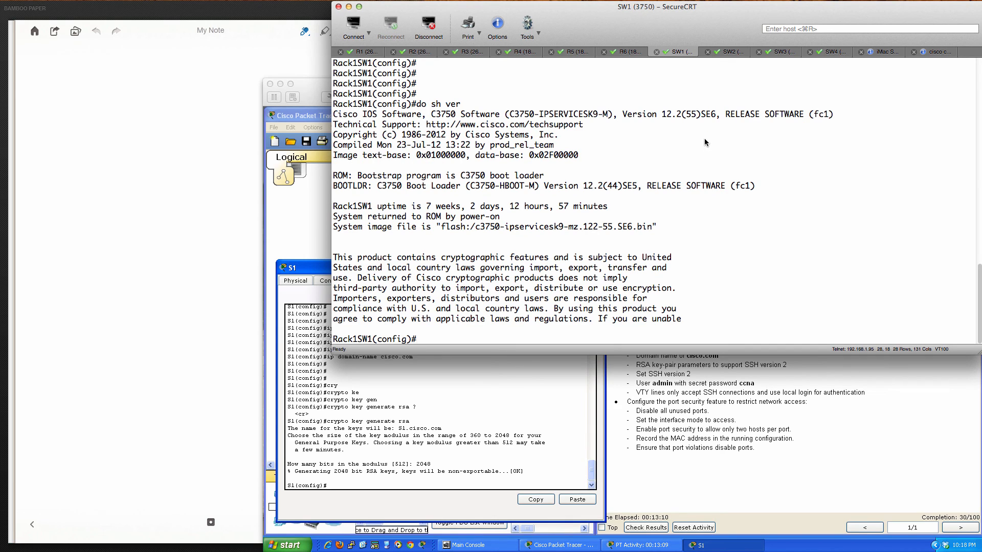
# - Set SW1's domain name to cisco.com, correcting a misspelled first attempt
pyautogui.write('ip domian-nam')
pyautogui.press('Tab')
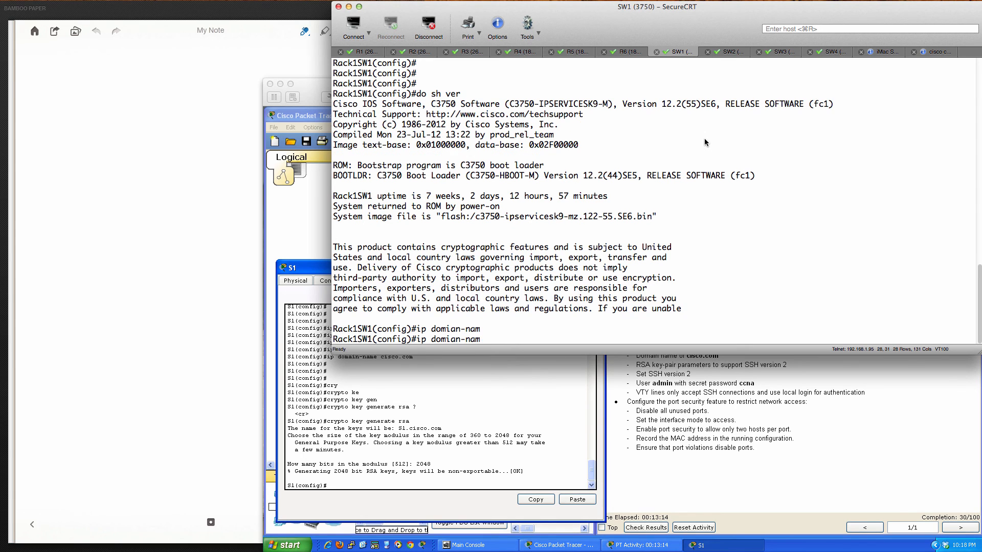
pyautogui.write('e cisco.com')
pyautogui.press('Return')
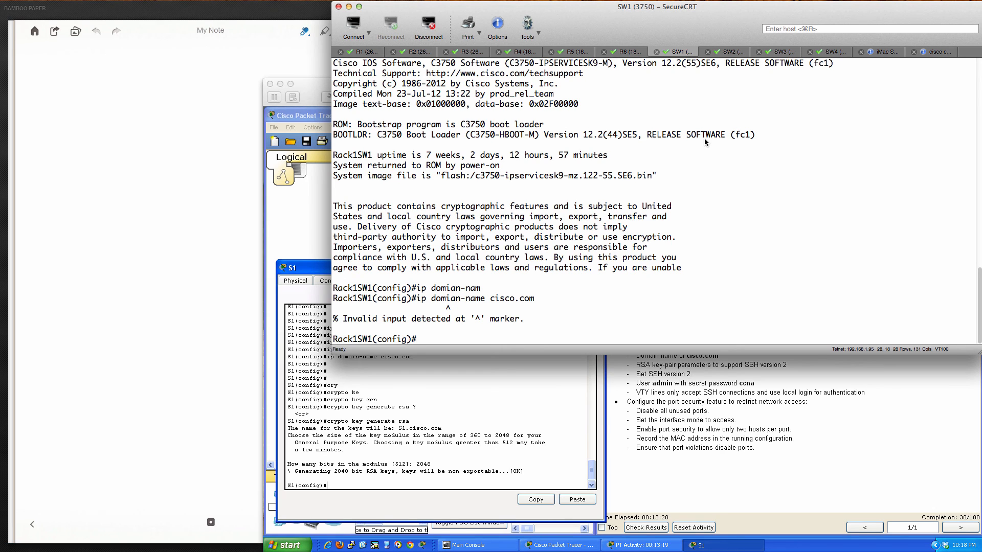
pyautogui.write('ip domai')
pyautogui.press('Tab')
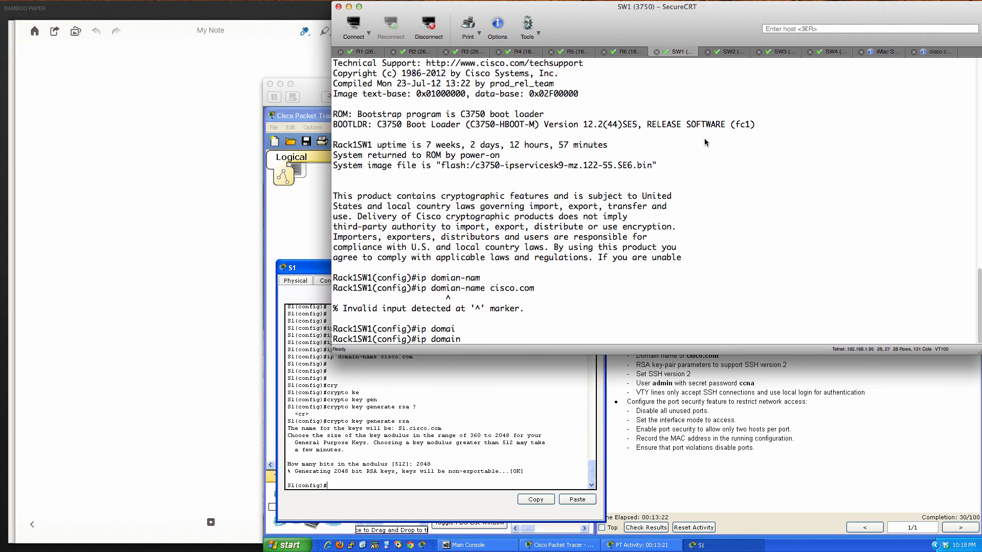
pyautogui.write('n-n')
pyautogui.press('Tab')
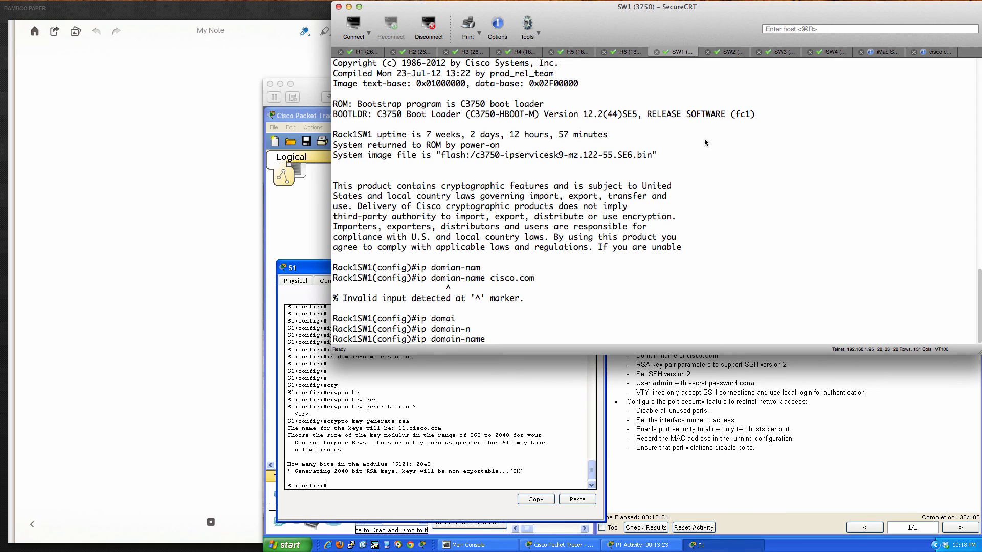
pyautogui.write('cisco.com')
pyautogui.press('Return')
pyautogui.press('Return')
pyautogui.press('Return')
pyautogui.press('Return')
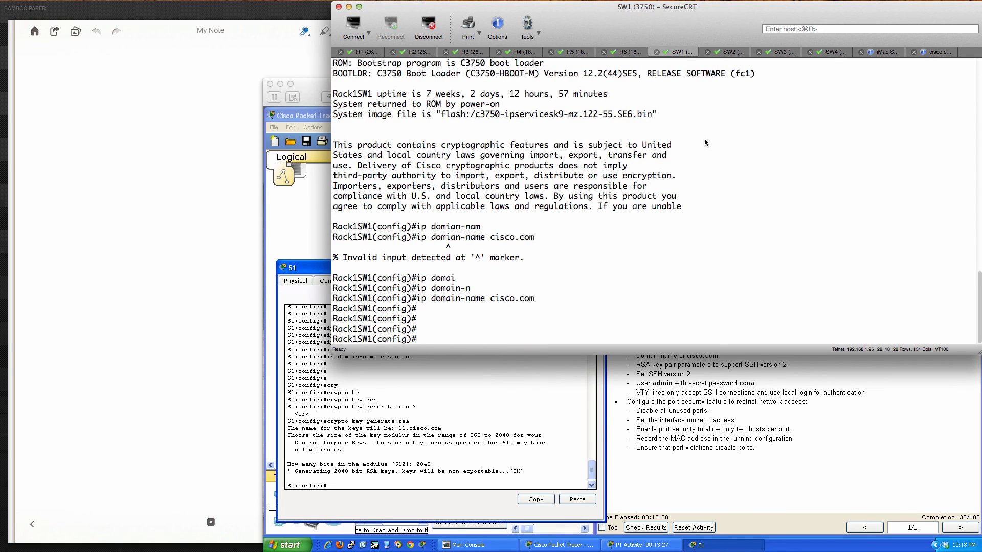
# - Generate RSA keys on SW1 with a 2048-bit modulus
pyautogui.write('r')
pyautogui.press('BackSpace')
pyautogui.write('cryp')
pyautogui.press('Tab')
pyautogui.write('key ger')
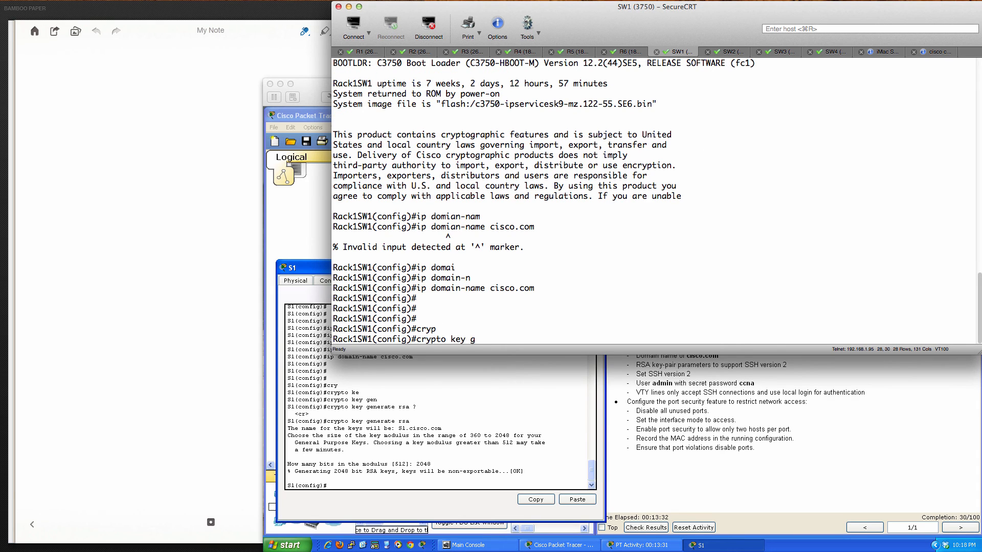
pyautogui.press('Tab')
pyautogui.press('BackSpace')
pyautogui.press('BackSpace')
pyautogui.press('BackSpace')
pyautogui.press('BackSpace')
pyautogui.press('BackSpace')
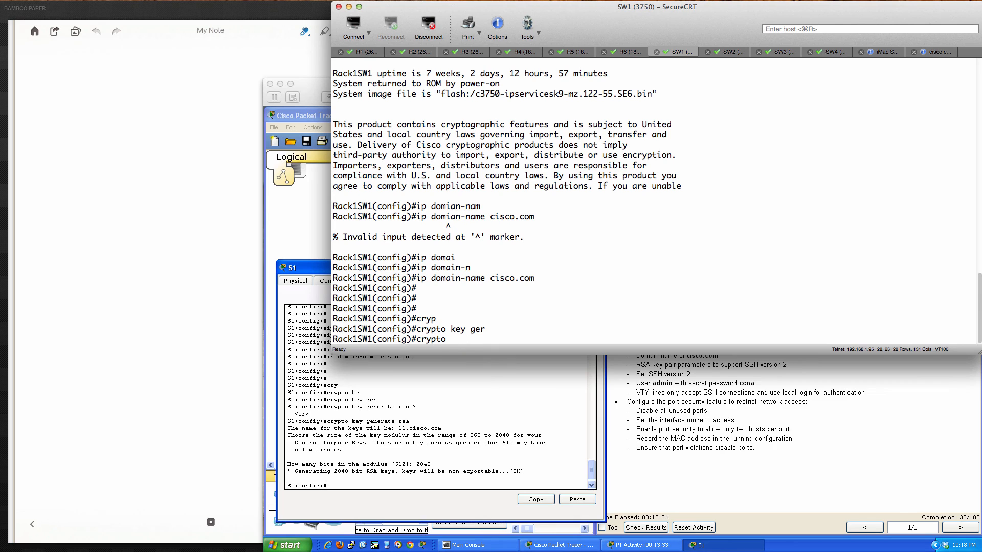
pyautogui.write('y gen')
pyautogui.press('Tab')
pyautogui.write('rsa')
pyautogui.press('Return')
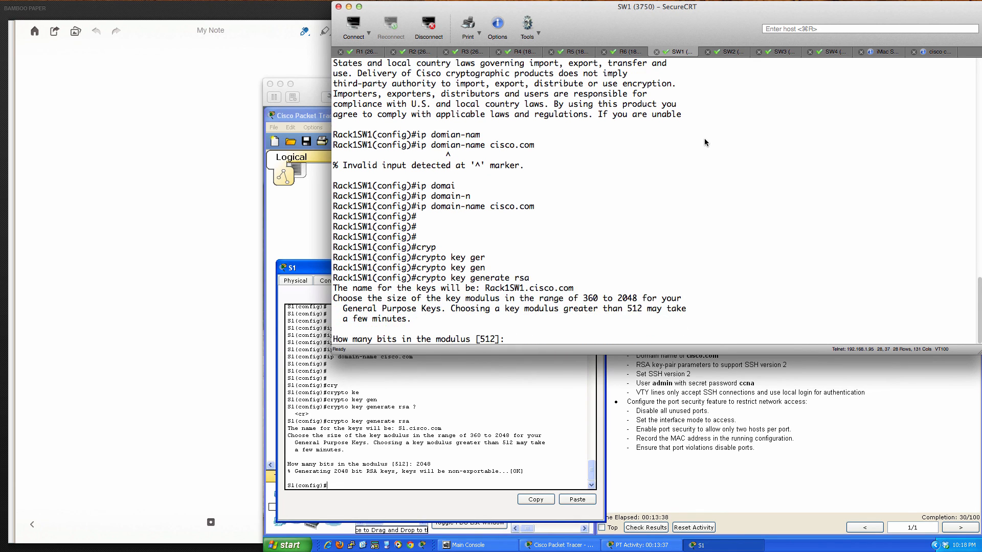
pyautogui.write('2048')
pyautogui.press('Return')
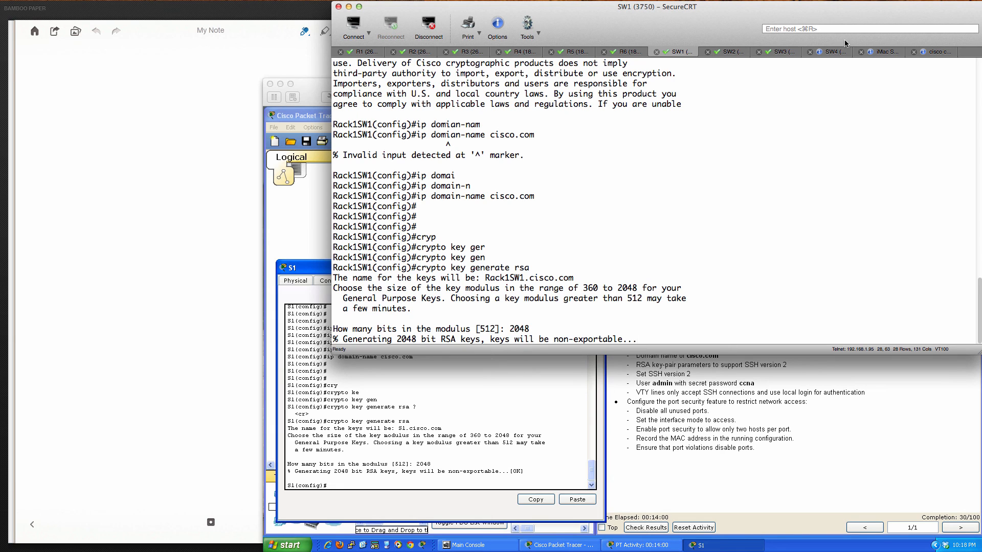
# - Show SW4's running configuration with do sh run
pyautogui.click(830, 54)
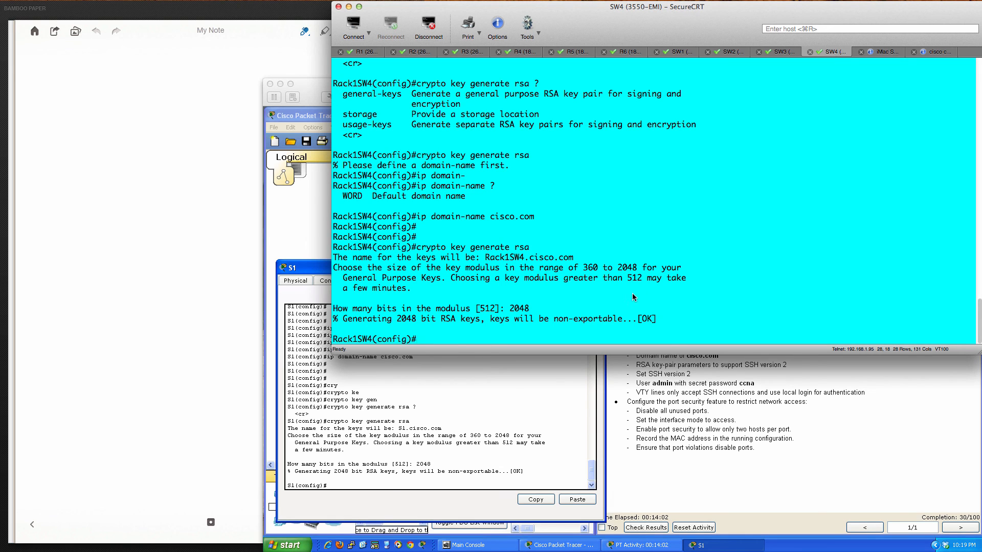
pyautogui.write('do sh run')
pyautogui.press('Return')
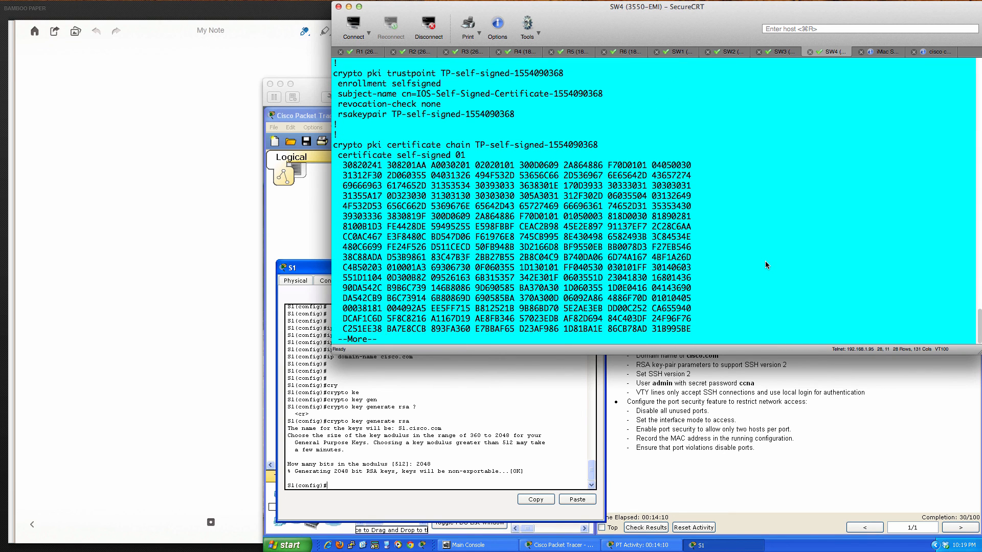
# - Page through SW4's running configuration, then return to SW1 where SSH 1.99 is enabled
pyautogui.press('space')
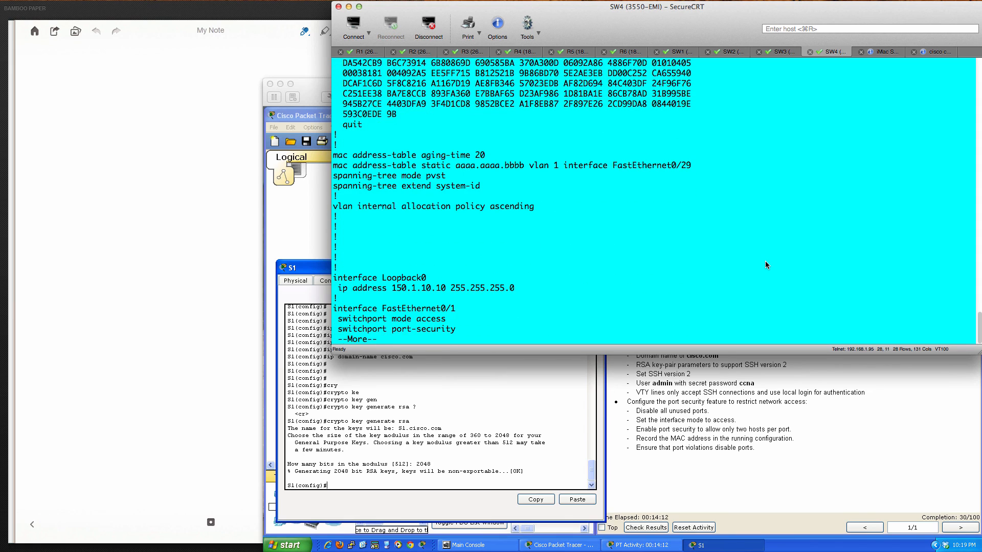
pyautogui.click(673, 52)
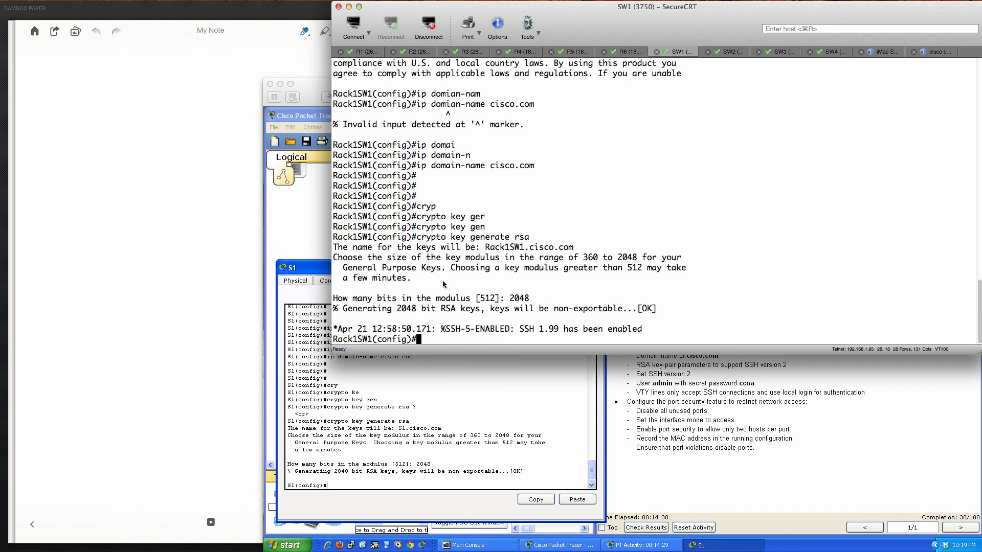
# - Check S1's current SSH status with do sh ip ssh in Packet Tracer
pyautogui.click(488, 419)
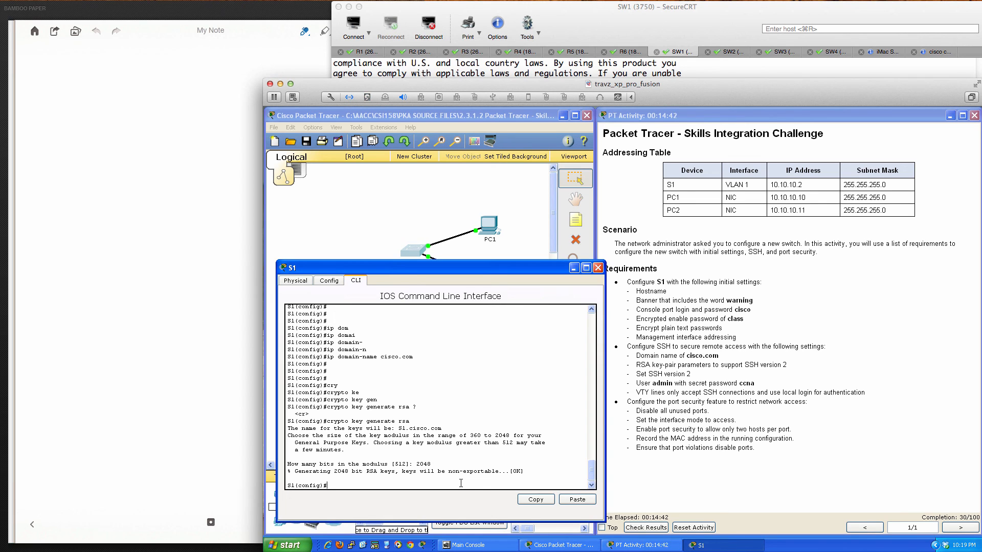
pyautogui.press('Return')
pyautogui.press('Return')
pyautogui.press('Return')
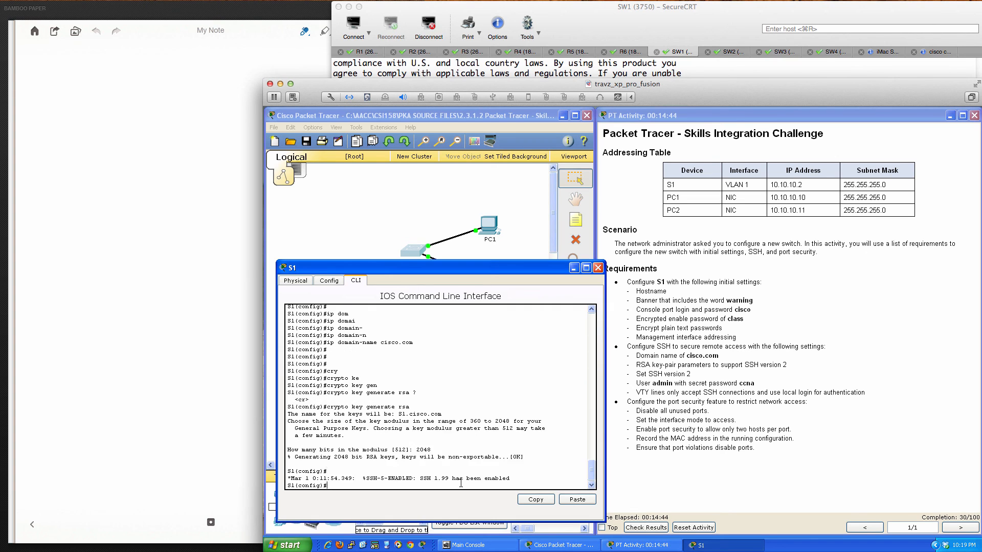
pyautogui.write('do sh ')
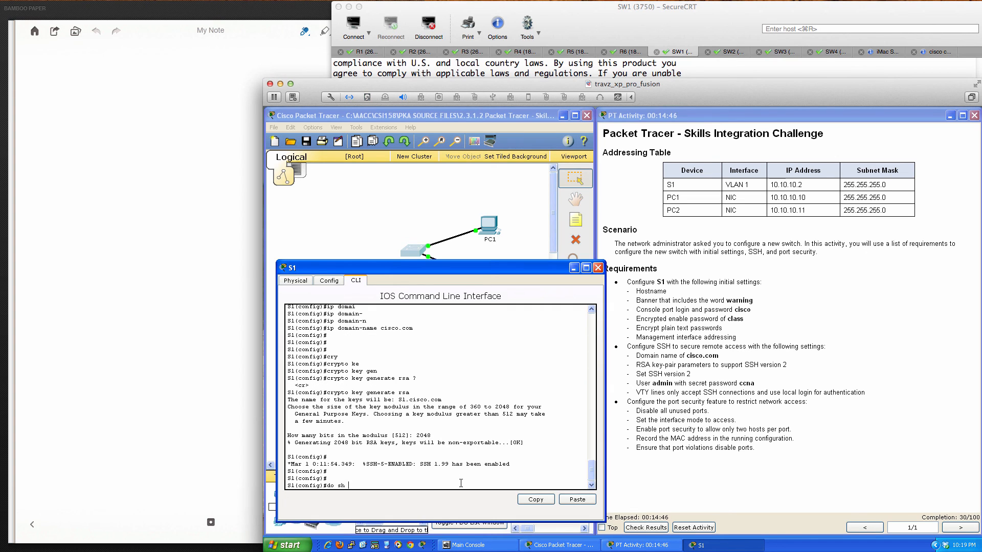
pyautogui.write('ip ssh')
pyautogui.press('Return')
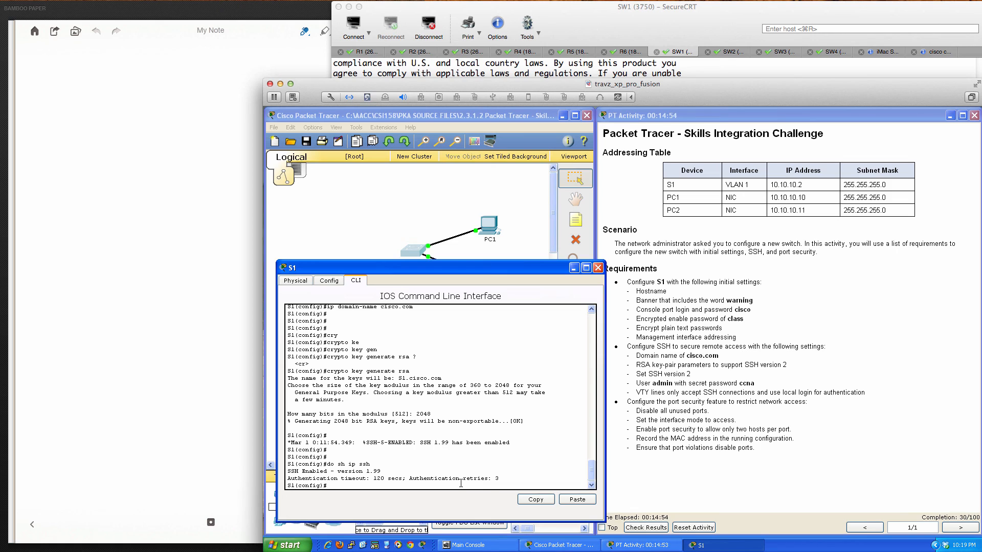
# - Set S1 to ip ssh version 2 and confirm the status changed from 1.99 to 2.0
pyautogui.press('Return')
pyautogui.press('Return')
pyautogui.press('Return')
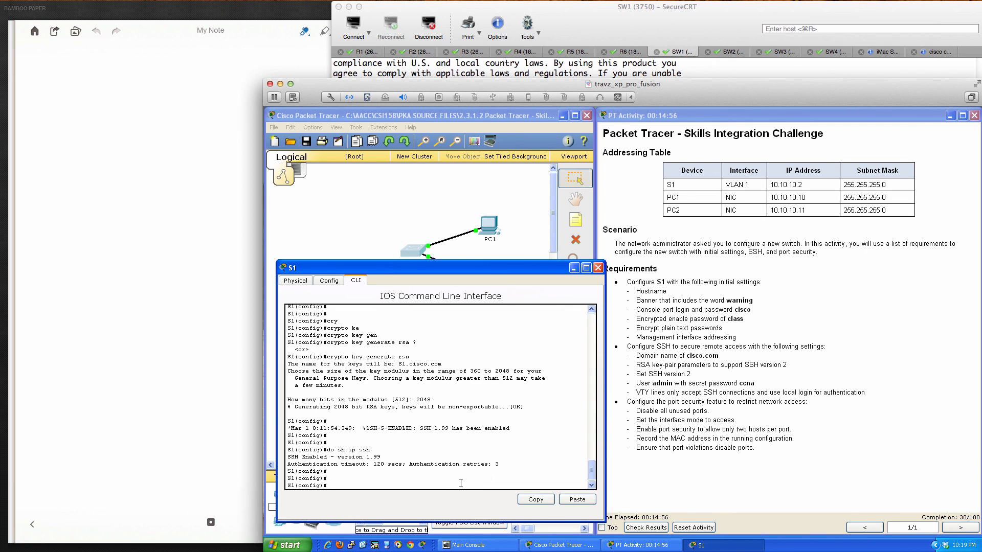
pyautogui.write('ip ss')
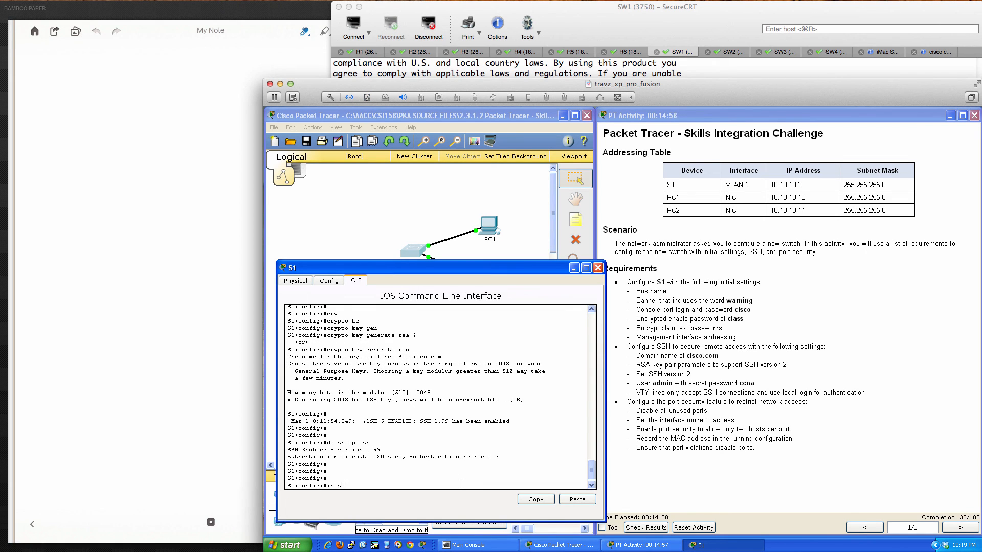
pyautogui.write('h ?ver')
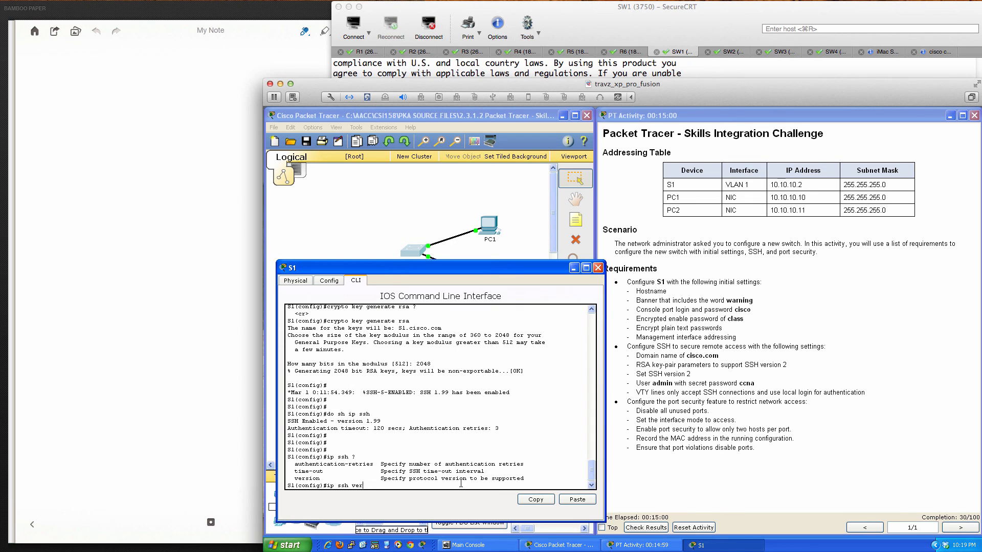
pyautogui.press('Tab')
pyautogui.write('?')
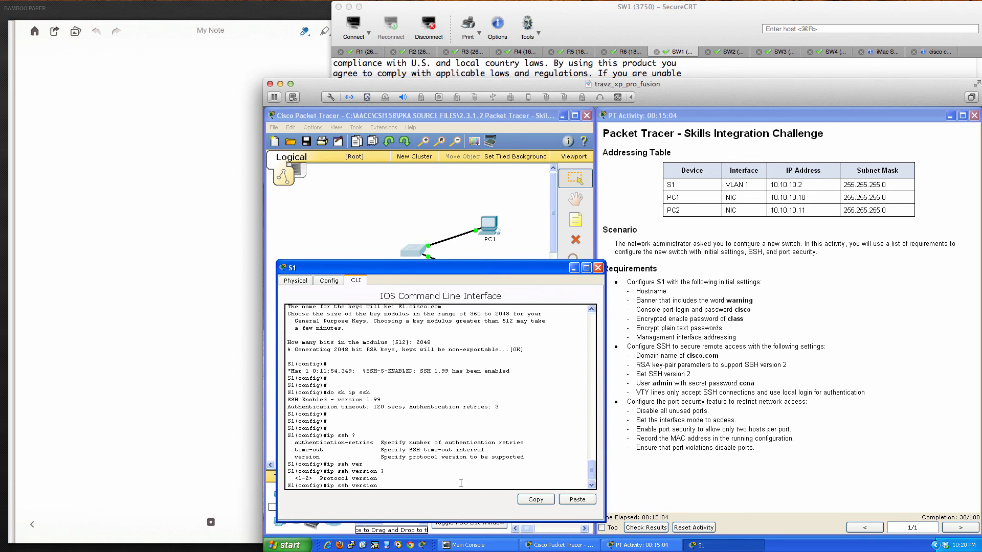
pyautogui.press('Return')
pyautogui.press('Return')
pyautogui.press('Return')
pyautogui.press('Return')
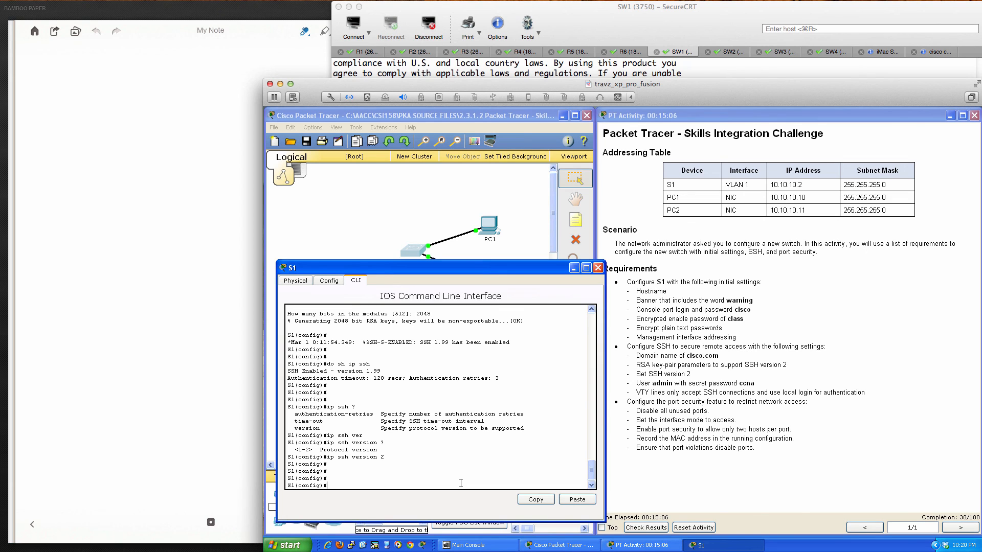
pyautogui.press('Up')
pyautogui.press('Up')
pyautogui.press('Return')
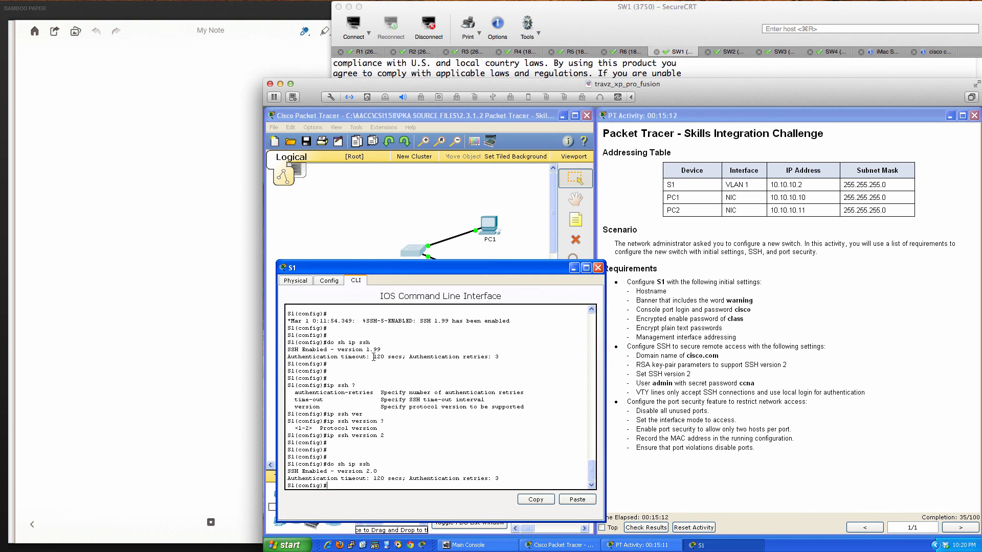
pyautogui.moveTo(363, 347); pyautogui.dragTo(381, 346)
pyautogui.moveTo(365, 472); pyautogui.dragTo(378, 471)
pyautogui.click(471, 451)
# - Set the lab switch SW1 to ip ssh version 2
pyautogui.click(610, 34)
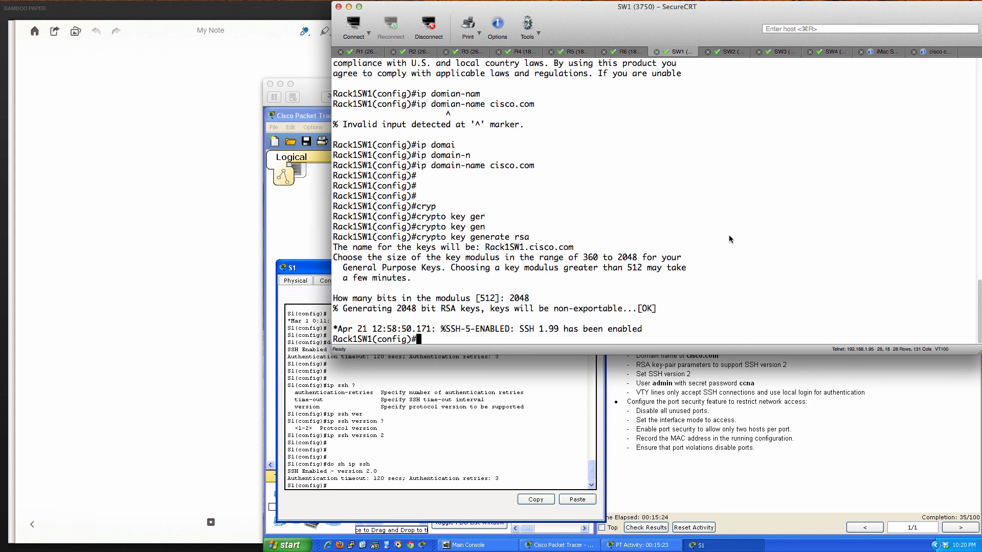
pyautogui.press('Return')
pyautogui.press('Return')
pyautogui.press('Return')
pyautogui.press('Return')
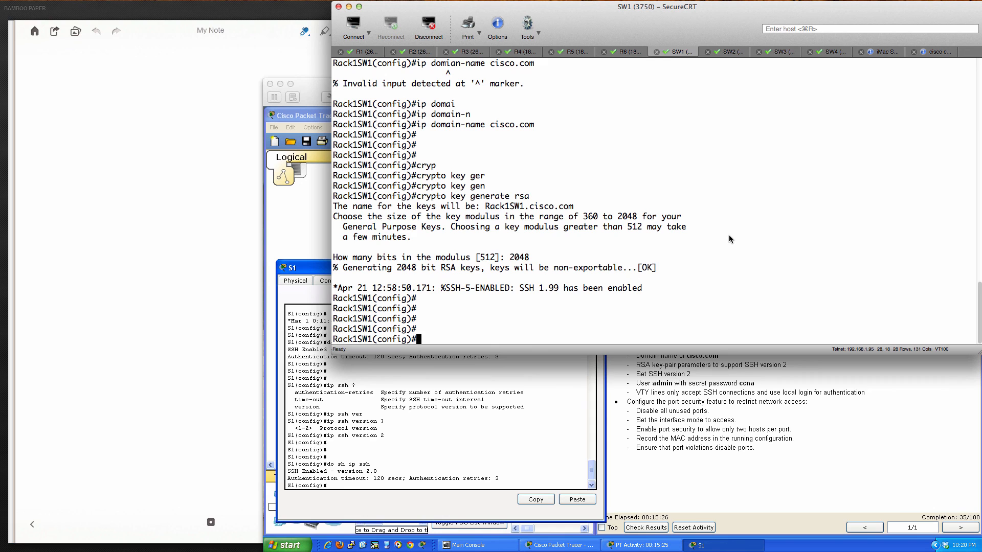
pyautogui.write('ip ssh ?')
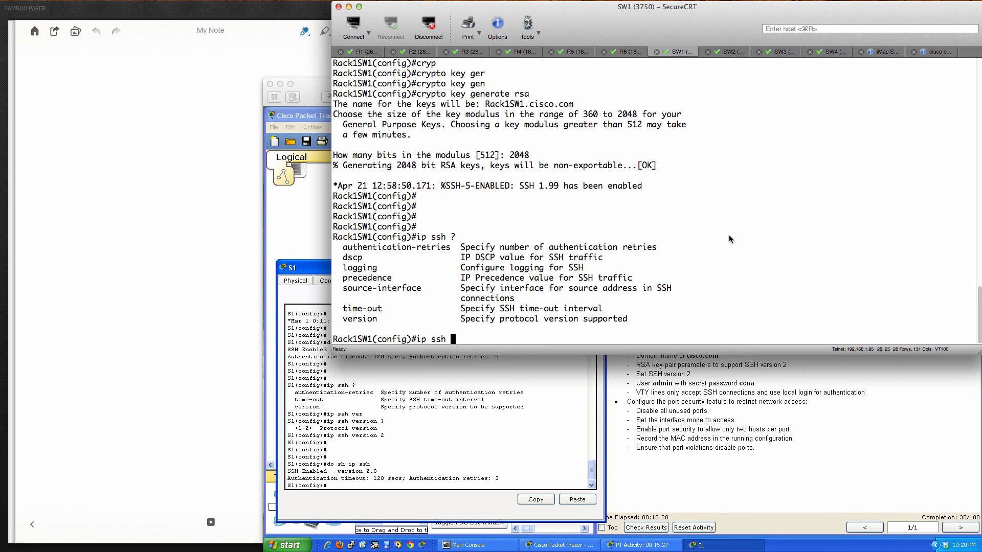
pyautogui.write('ver')
pyautogui.press('Tab')
pyautogui.write('?')
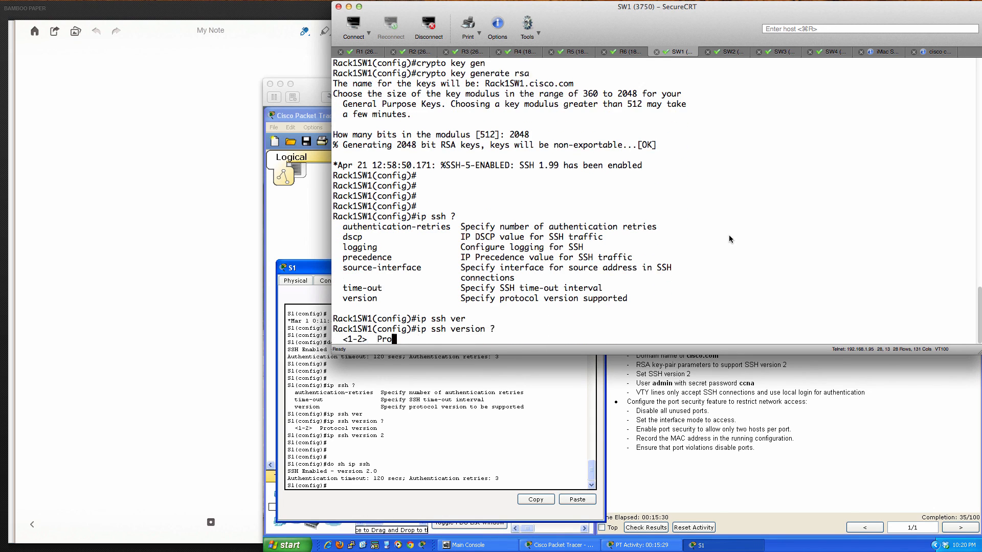
pyautogui.press('BackSpace')
pyautogui.write('2')
pyautogui.press('Return')
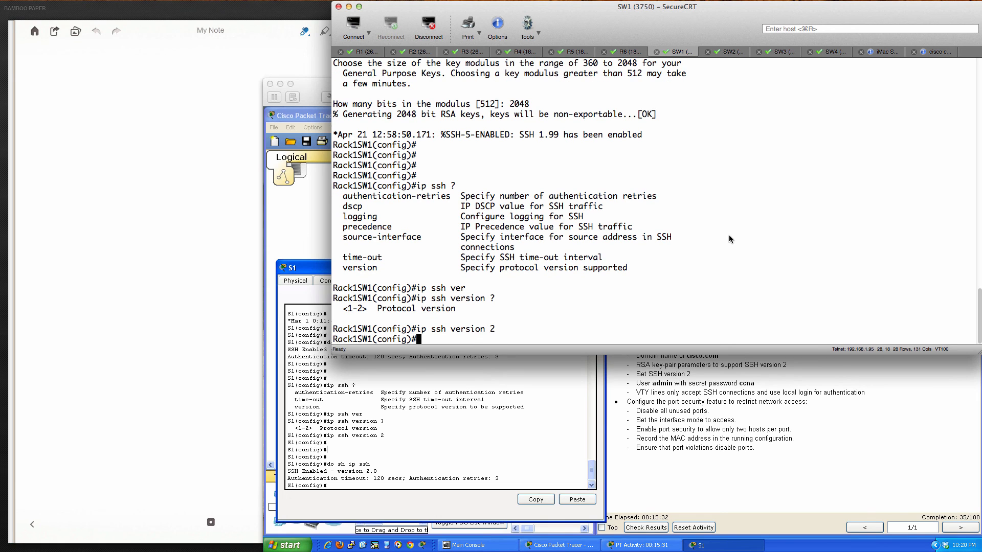
# - Confirm ip ssh version 2 in SW1's running configuration, then return to Packet Tracer's S1
pyautogui.write('do sh run')
pyautogui.press('Return')
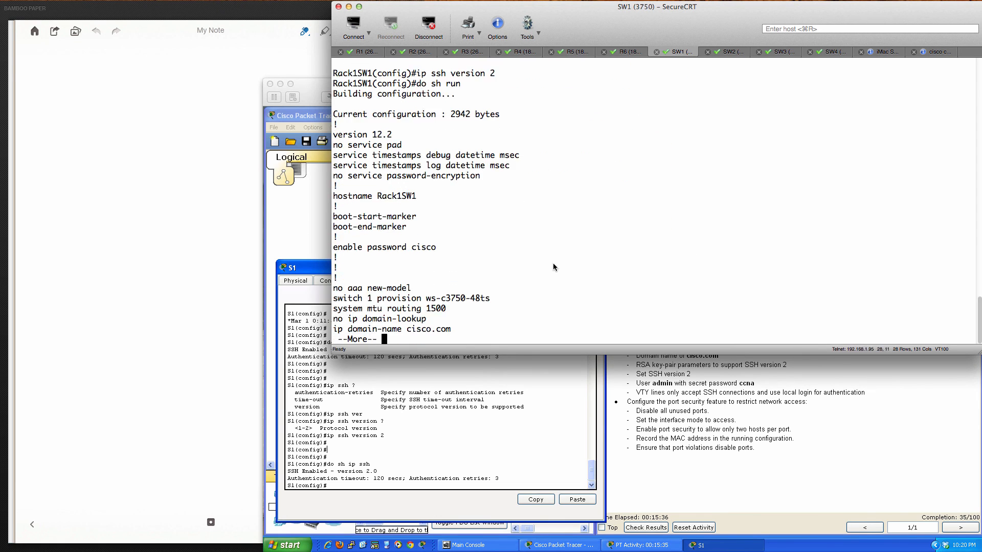
pyautogui.press('space')
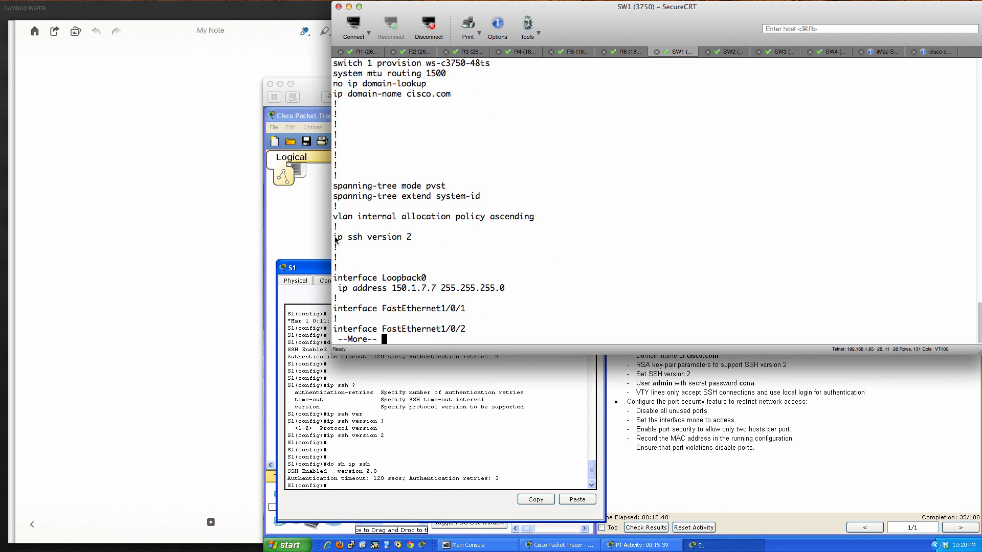
pyautogui.moveTo(333, 237); pyautogui.dragTo(412, 243)
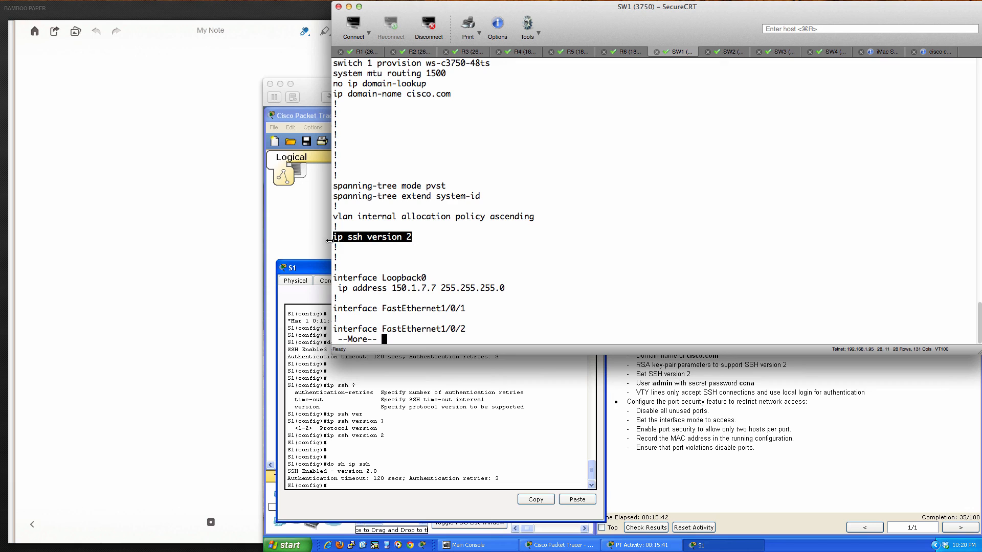
pyautogui.click(413, 237)
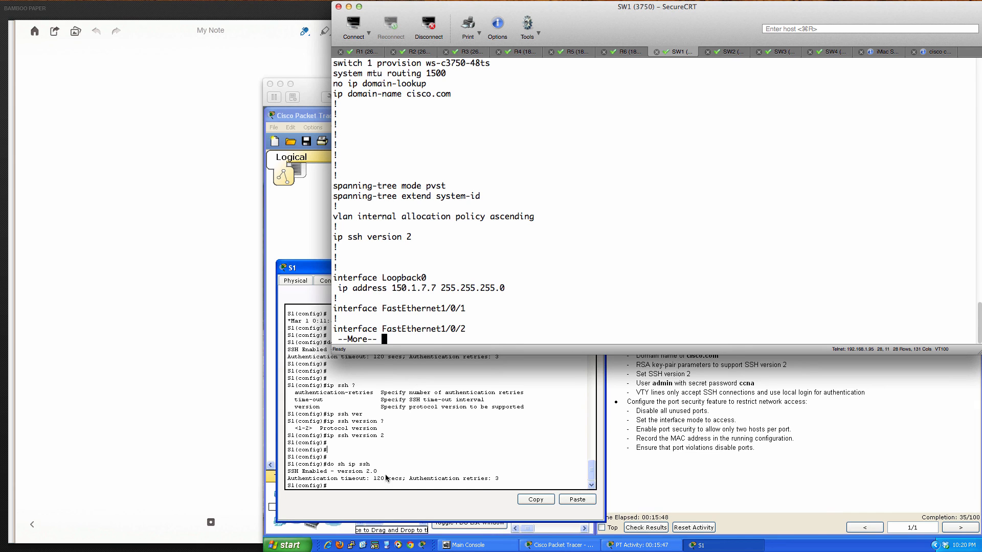
pyautogui.click(342, 485)
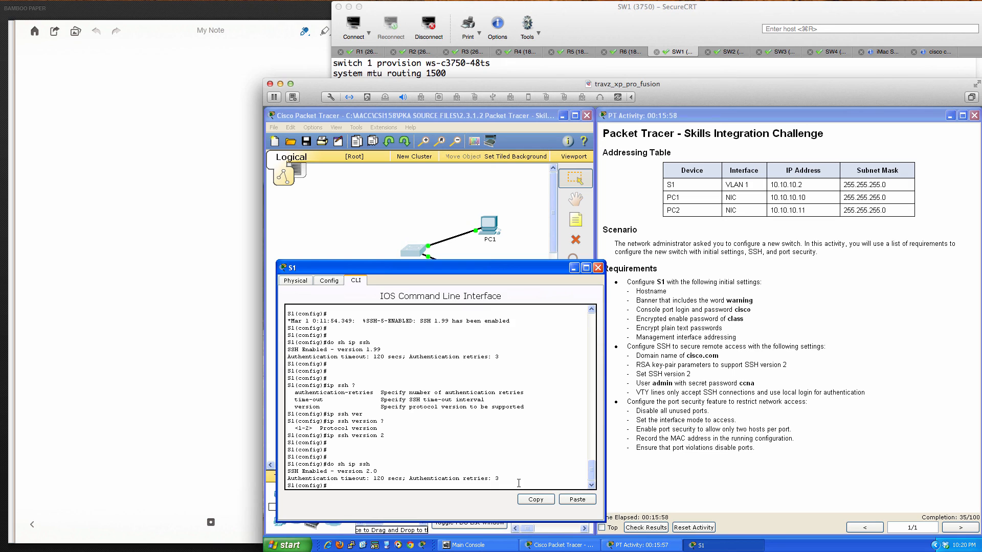
# - Page through S1's do sh run output, spotting the ip ssh version 2 line
pyautogui.press('Return')
pyautogui.press('Return')
pyautogui.write('do sh run')
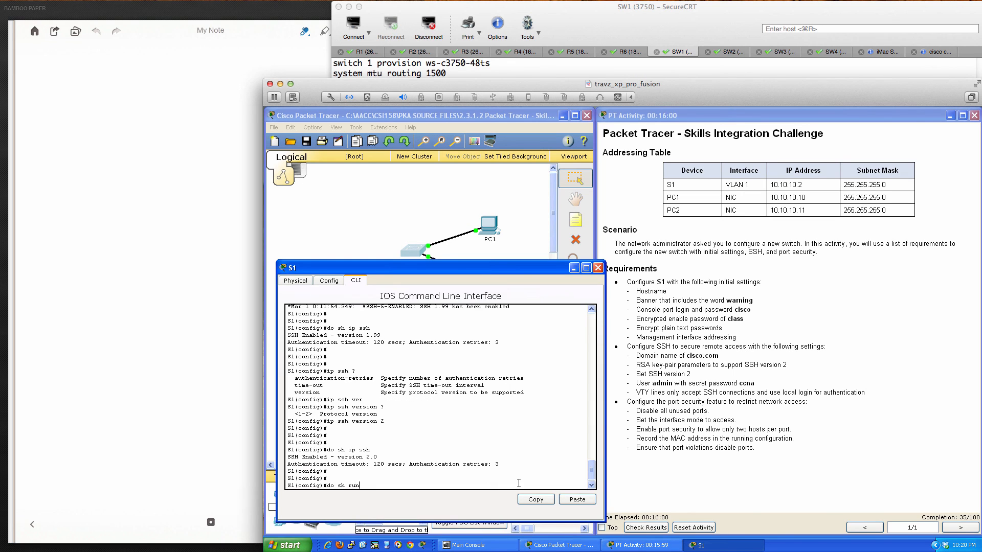
pyautogui.press('Return')
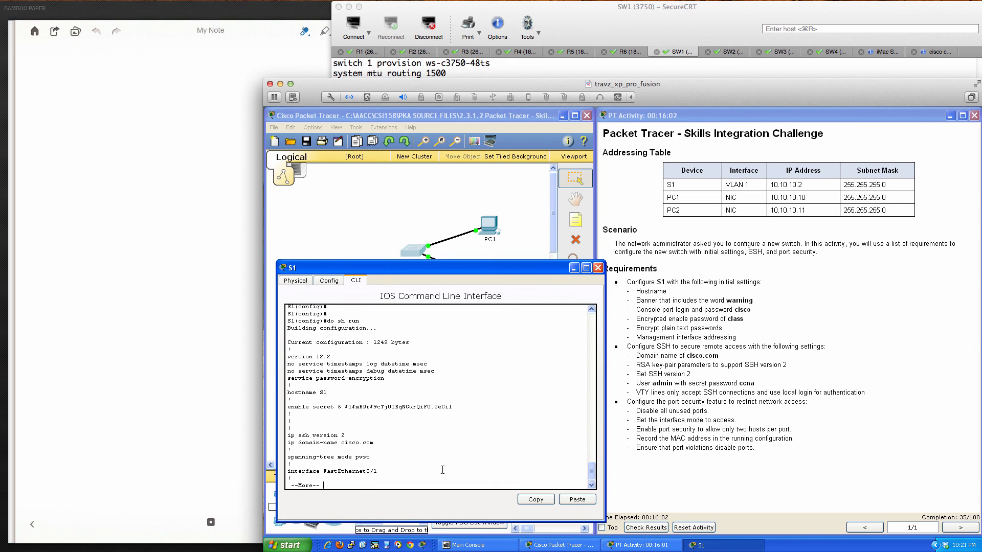
pyautogui.moveTo(346, 435)
pyautogui.mouseDown()
pyautogui.moveTo(310, 435)
pyautogui.moveTo(338, 434)
pyautogui.mouseUp()
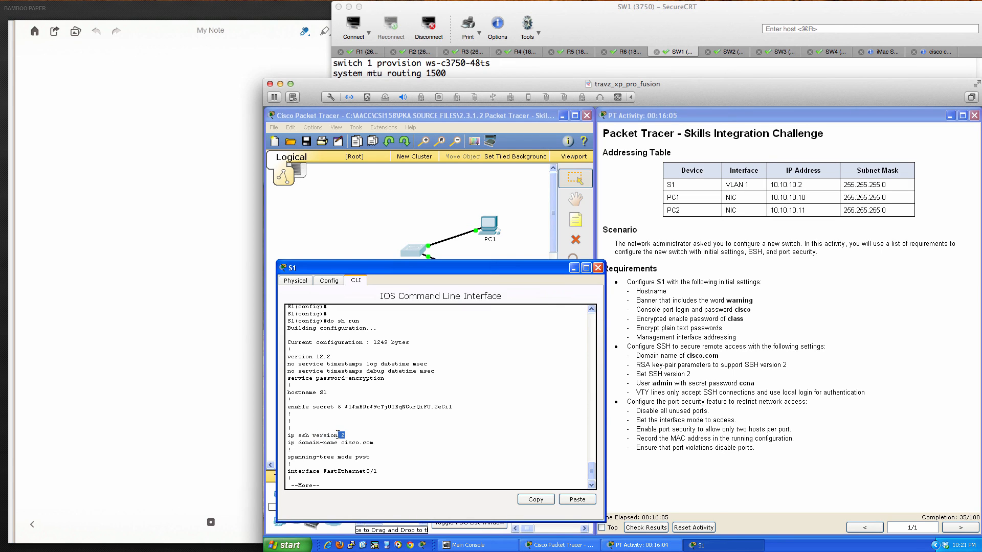
pyautogui.click(417, 483)
pyautogui.press('space')
pyautogui.press('space')
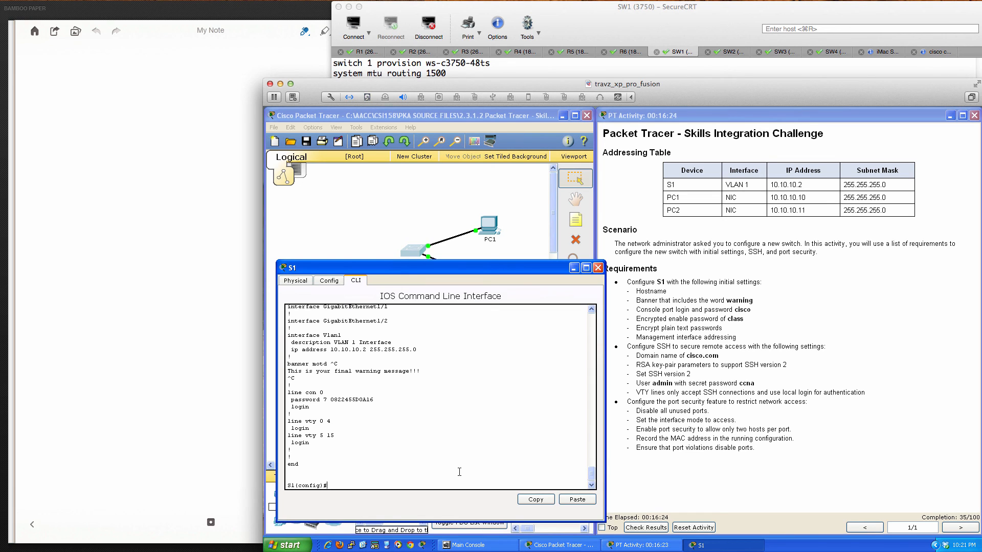
# - Type username admin password 0 with the chosen password on S1, checking ? help, without submitting
pyautogui.press('Return')
pyautogui.press('Return')
pyautogui.press('Return')
pyautogui.write('user')
pyautogui.press('Tab')
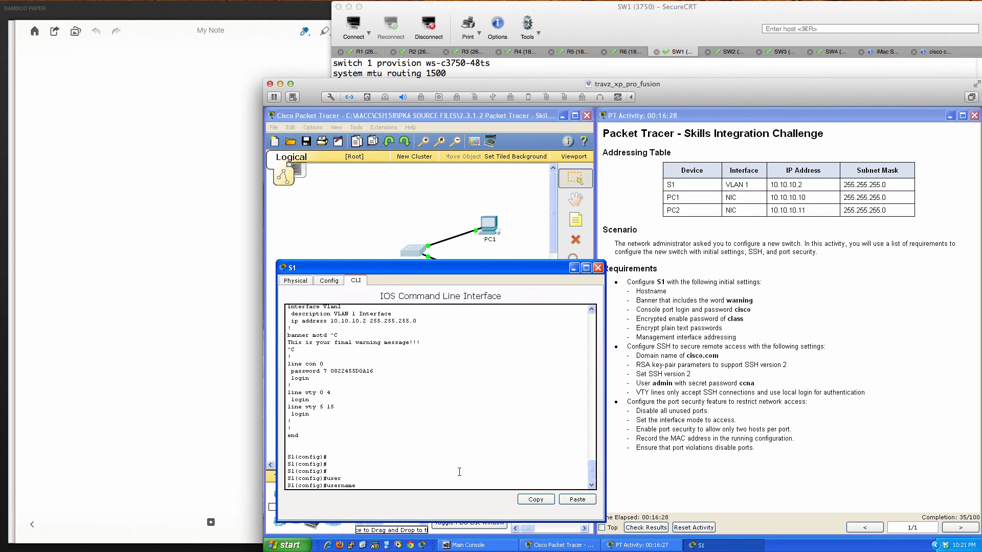
pyautogui.write('admin ')
pyautogui.write('?')
pyautogui.write('pas')
pyautogui.press('Tab')
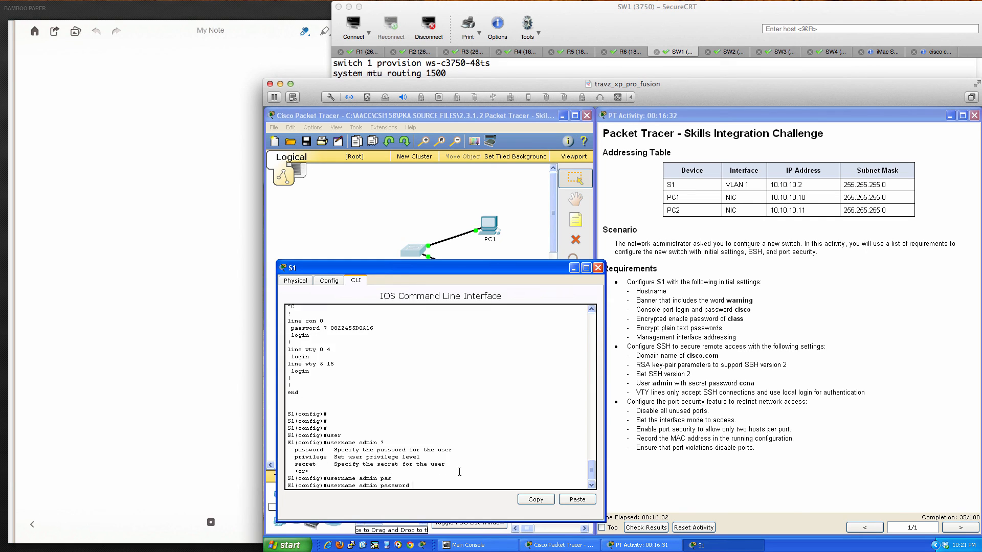
pyautogui.write('?')
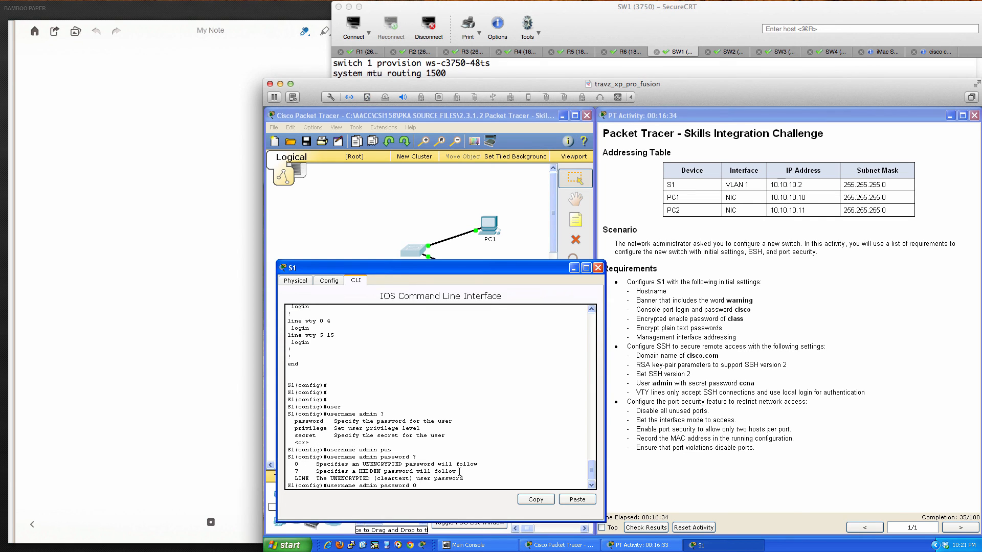
pyautogui.write('0 ccna ?')
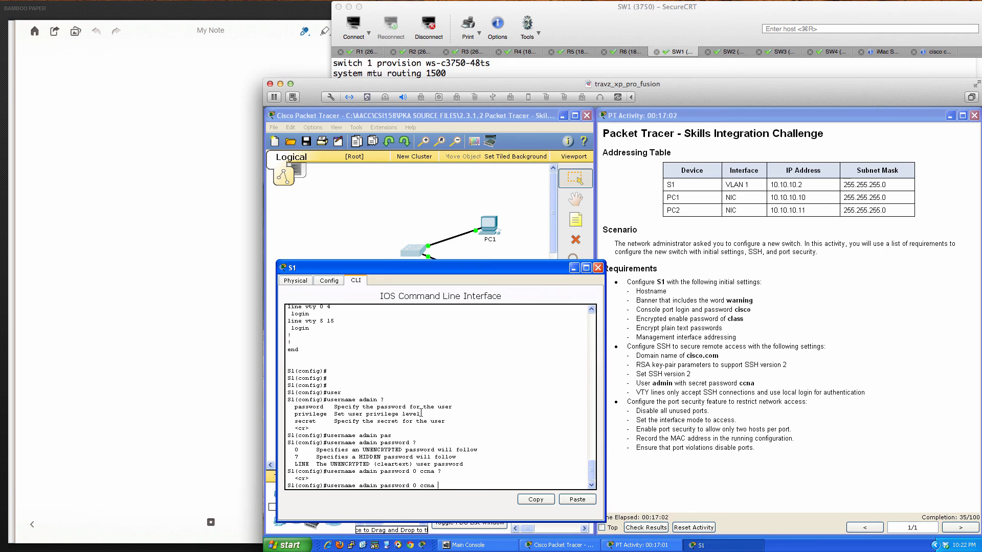
# - On the lab switch, view the help options for username admin password and username admin
pyautogui.click(579, 28)
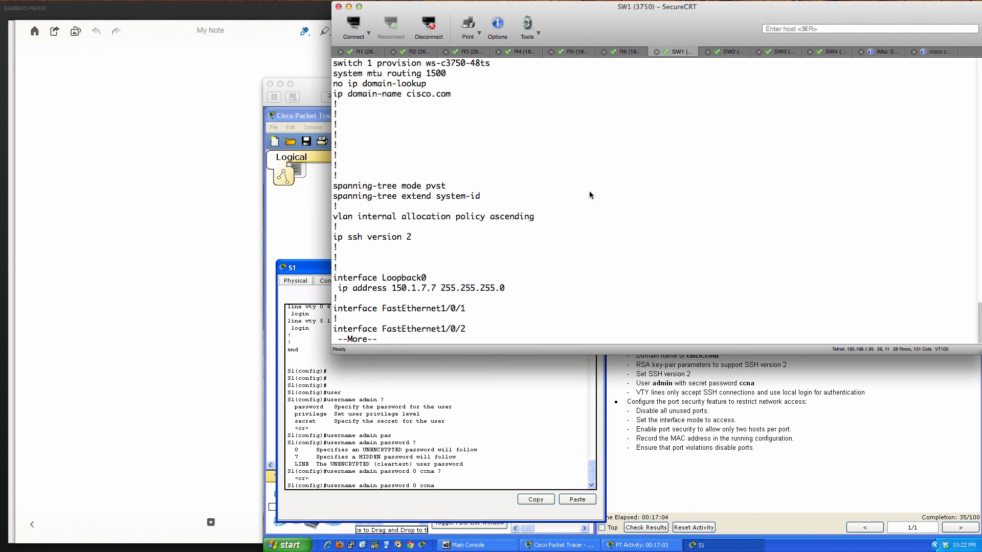
pyautogui.press('q')
pyautogui.press('Return')
pyautogui.press('Return')
pyautogui.press('Return')
pyautogui.press('Return')
pyautogui.press('Return')
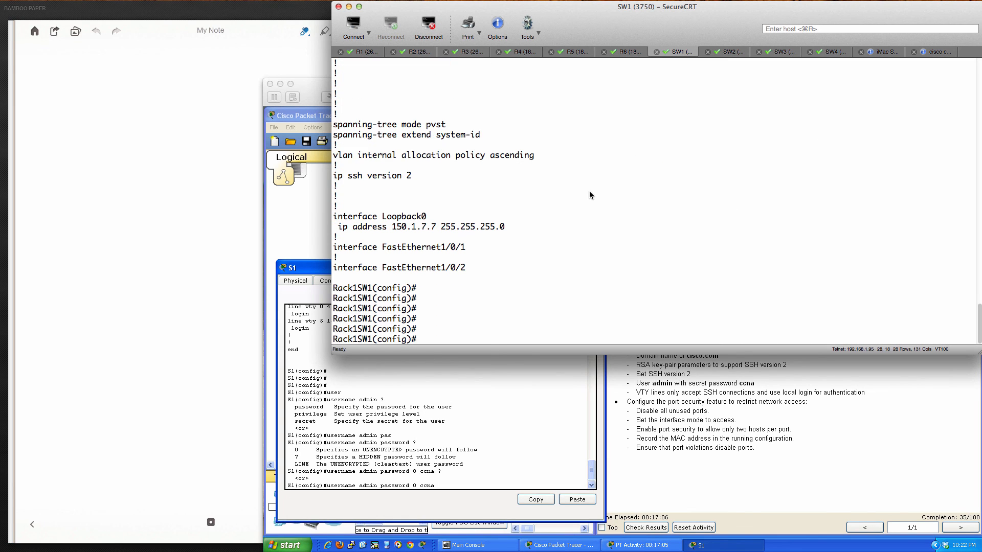
pyautogui.write('user')
pyautogui.press('Tab')
pyautogui.write('a')
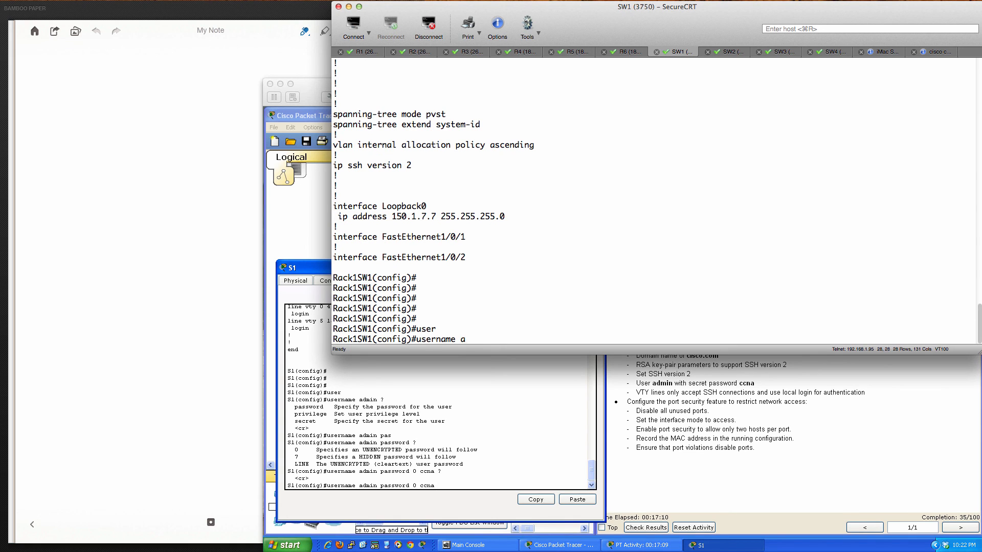
pyautogui.write('dmin pas')
pyautogui.press('Tab')
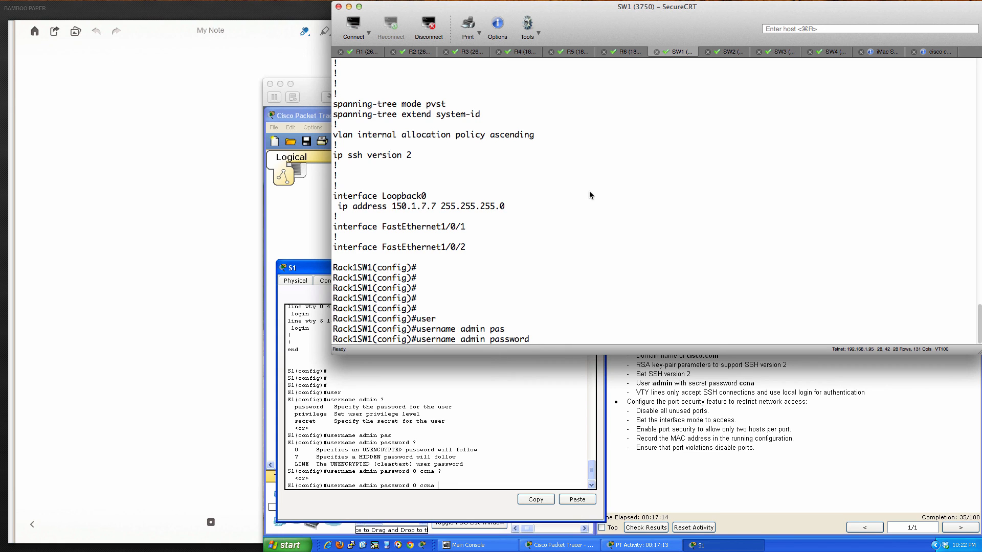
pyautogui.write('?')
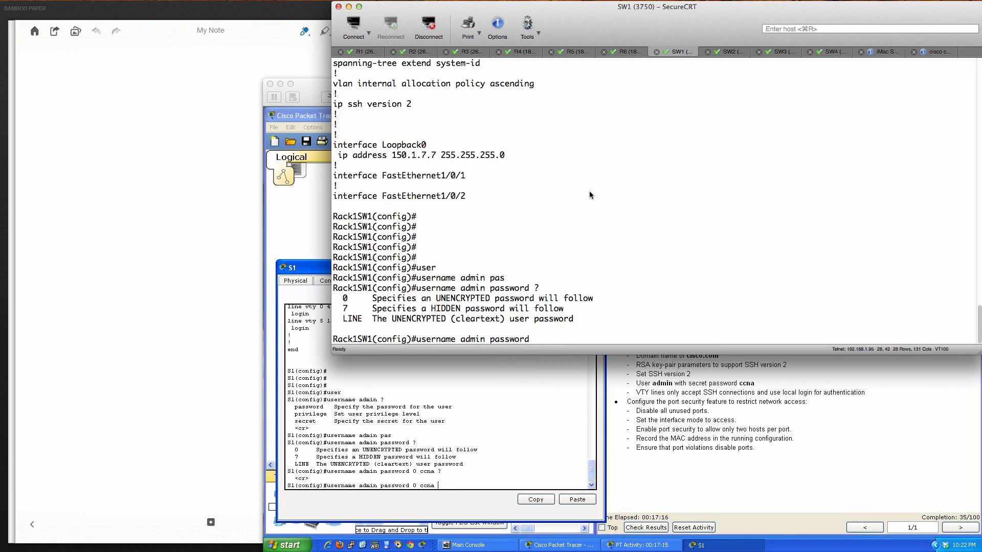
pyautogui.write('0 ?')
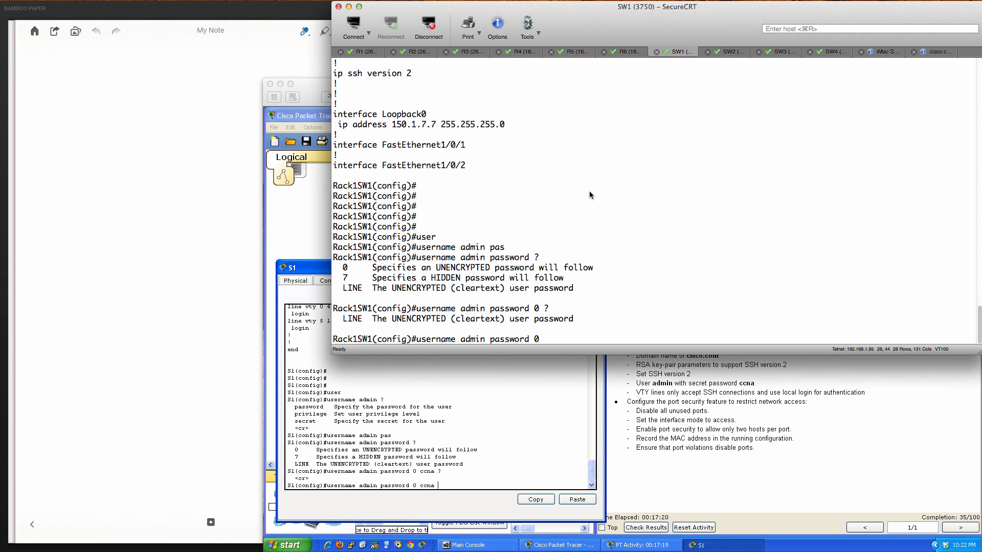
pyautogui.write('ccna ?')
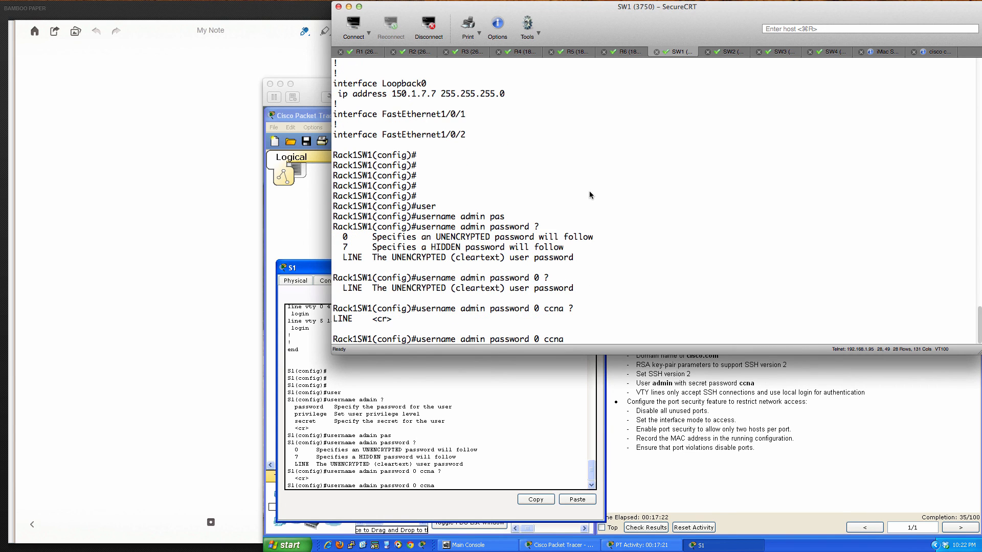
pyautogui.press('BackSpace')
pyautogui.press('BackSpace')
pyautogui.press('BackSpace')
pyautogui.press('BackSpace')
pyautogui.press('BackSpace')
pyautogui.press('BackSpace')
pyautogui.press('BackSpace')
pyautogui.press('BackSpace')
pyautogui.press('BackSpace')
pyautogui.press('BackSpace')
pyautogui.press('BackSpace')
pyautogui.press('BackSpace')
pyautogui.press('BackSpace')
pyautogui.press('BackSpace')
pyautogui.press('BackSpace')
pyautogui.press('BackSpace')
pyautogui.write('?')
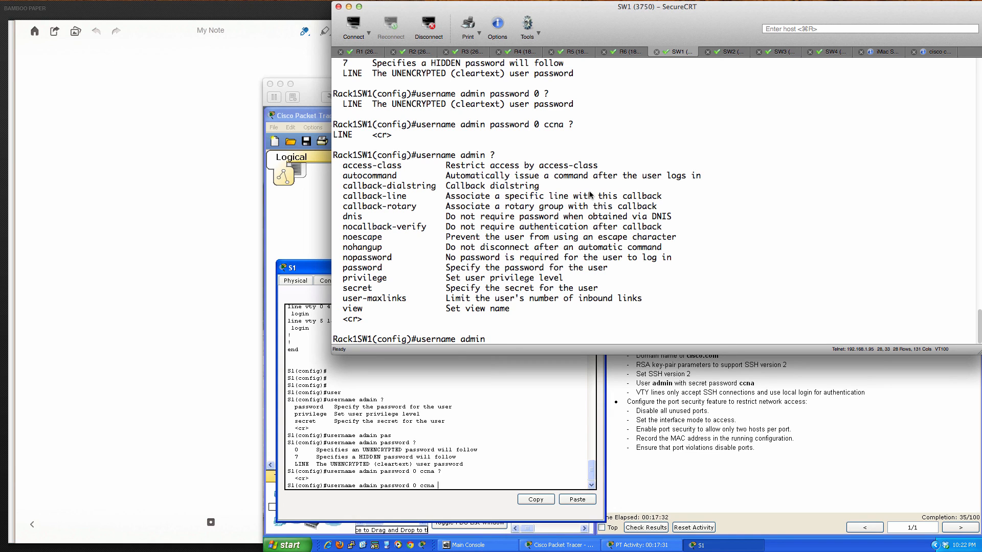
# - List the privilege levels 0-15 accepted by username admin privilege, then erase the partial line
pyautogui.write('pri')
pyautogui.press('Tab')
pyautogui.write('?')
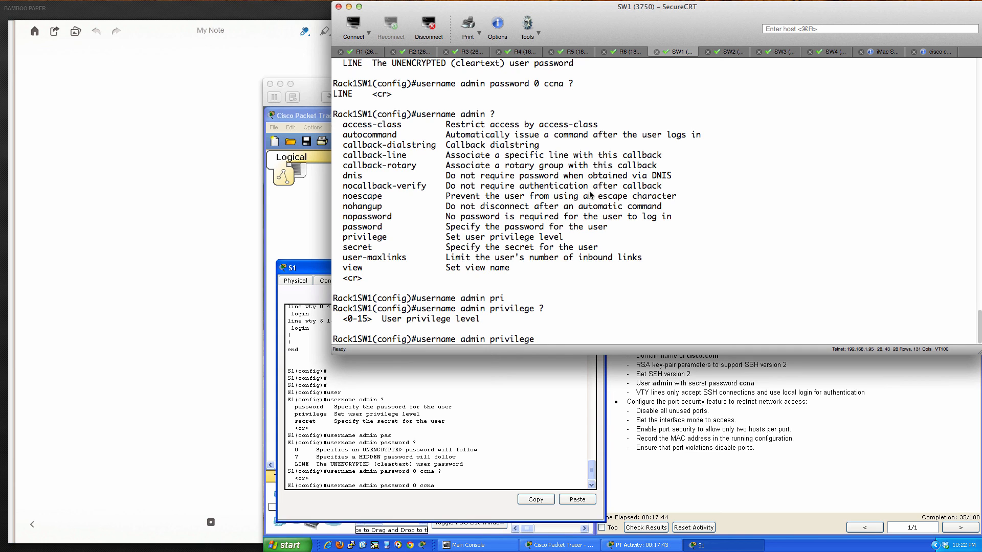
pyautogui.write('0')
pyautogui.press('BackSpace')
pyautogui.press('BackSpace')
pyautogui.press('BackSpace')
pyautogui.press('BackSpace')
pyautogui.press('BackSpace')
pyautogui.press('BackSpace')
# - Create local user admin with its password on S1 and confirm it in the running config
pyautogui.click(515, 396)
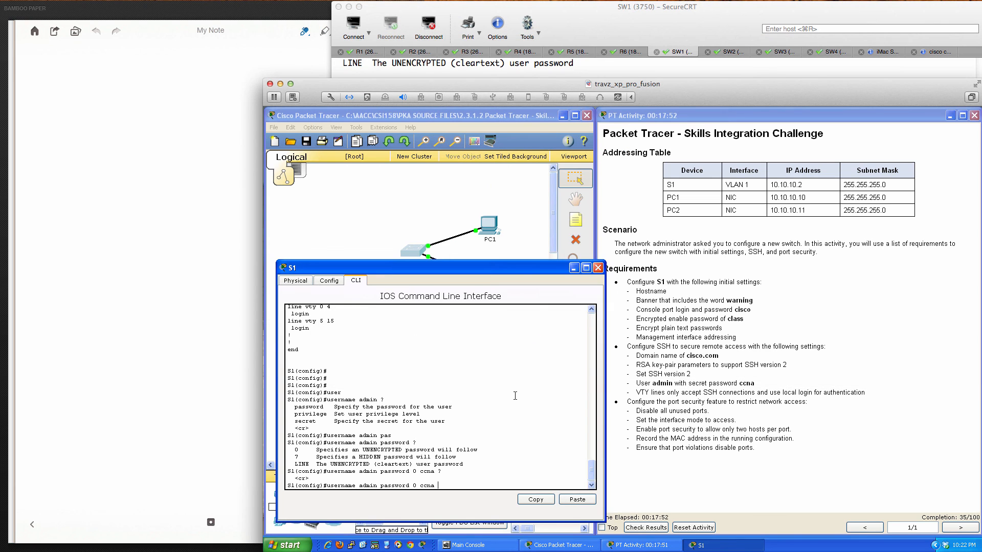
pyautogui.press('Return')
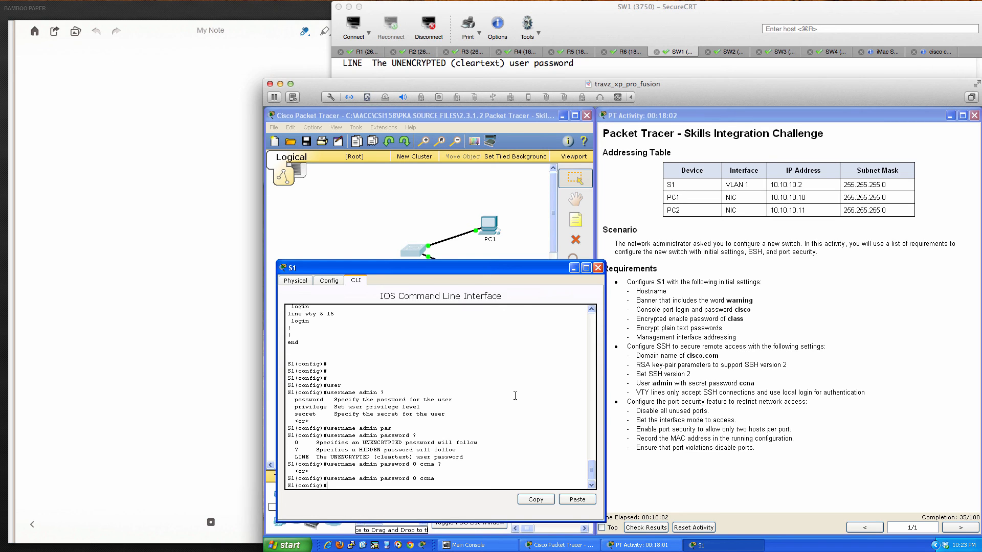
pyautogui.press('Return')
pyautogui.press('Return')
pyautogui.press('Return')
pyautogui.press('Return')
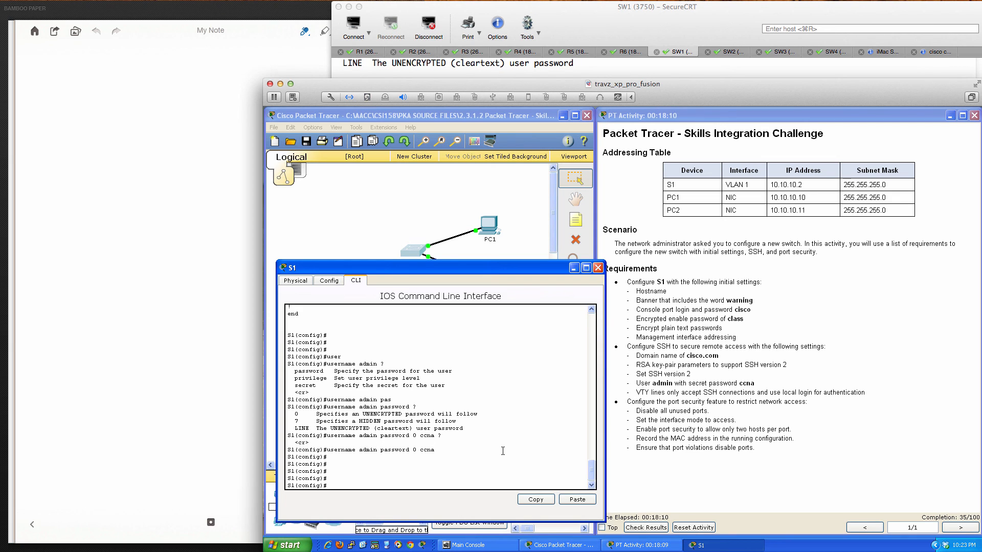
pyautogui.write('do sh run')
pyautogui.press('Return')
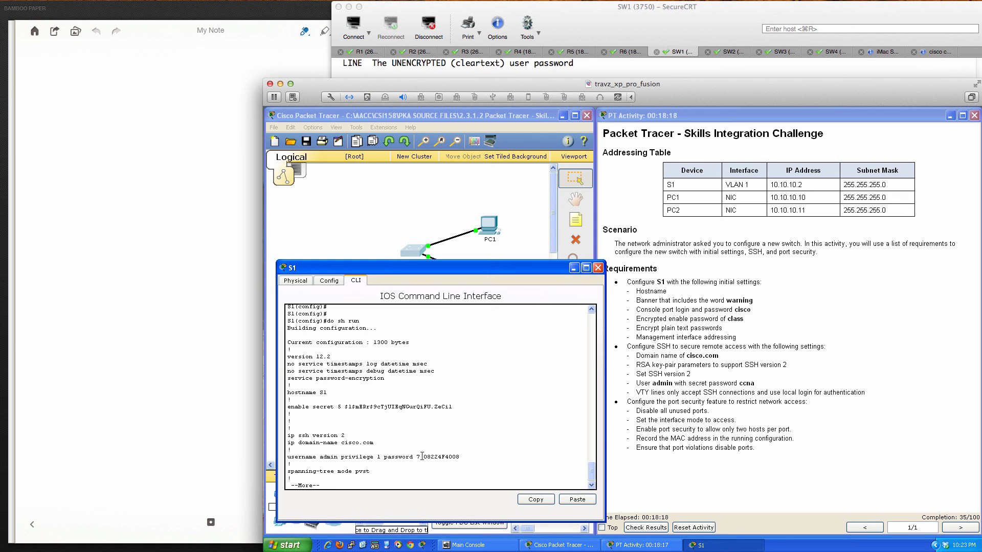
pyautogui.moveTo(424, 456); pyautogui.dragTo(459, 455)
pyautogui.click(464, 455)
pyautogui.press('q')
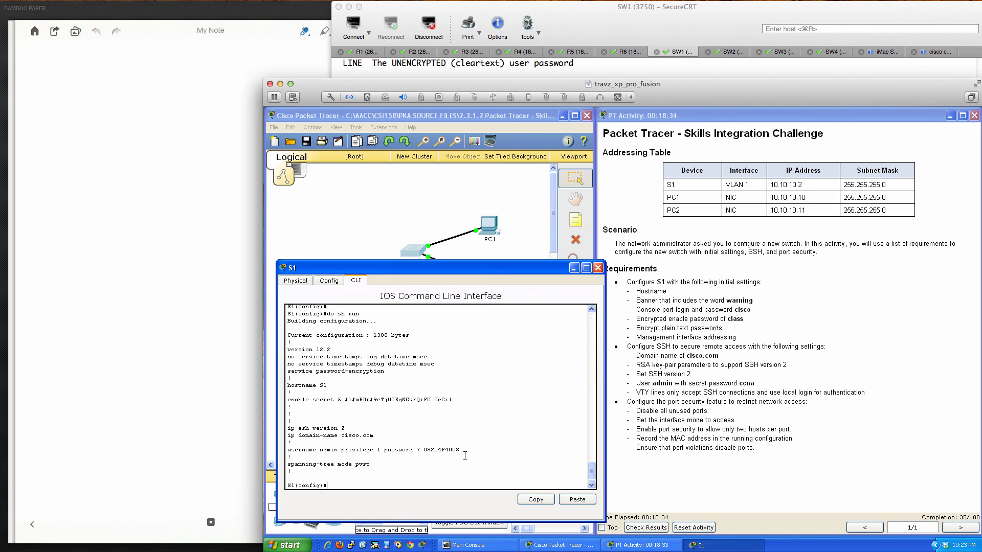
# - Restrict VTY lines 0-15 to transport input ssh
pyautogui.write('line vty 0 15')
pyautogui.press('Return')
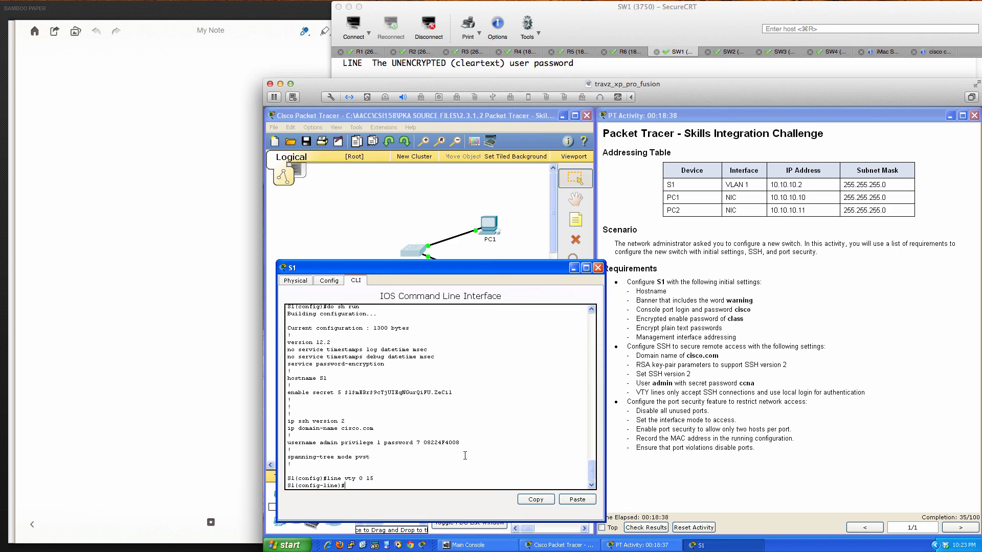
pyautogui.write('password')
pyautogui.press('BackSpace')
pyautogui.press('BackSpace')
pyautogui.press('BackSpace')
pyautogui.press('BackSpace')
pyautogui.press('BackSpace')
pyautogui.press('BackSpace')
pyautogui.press('BackSpace')
pyautogui.press('BackSpace')
pyautogui.write('?')
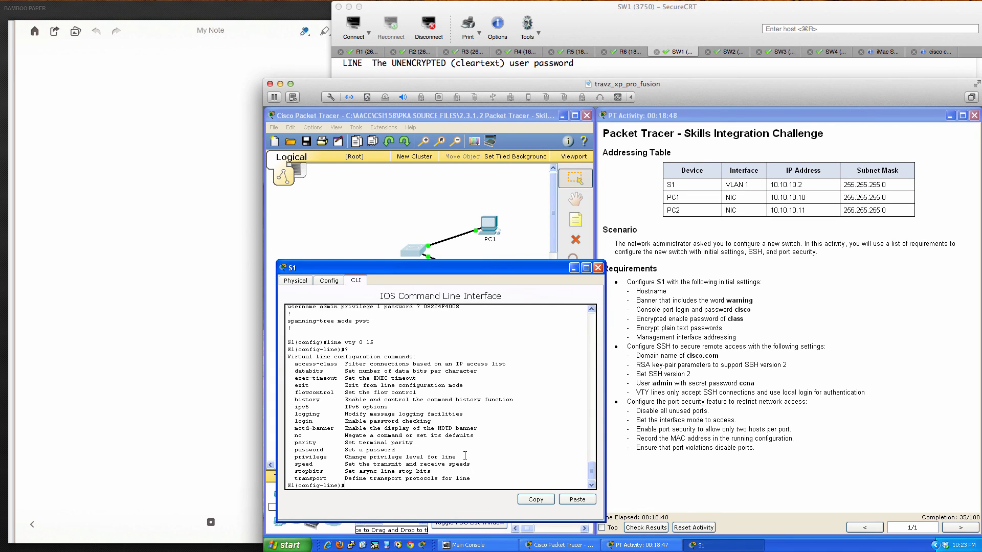
pyautogui.write('trans')
pyautogui.press('Tab')
pyautogui.write('in')
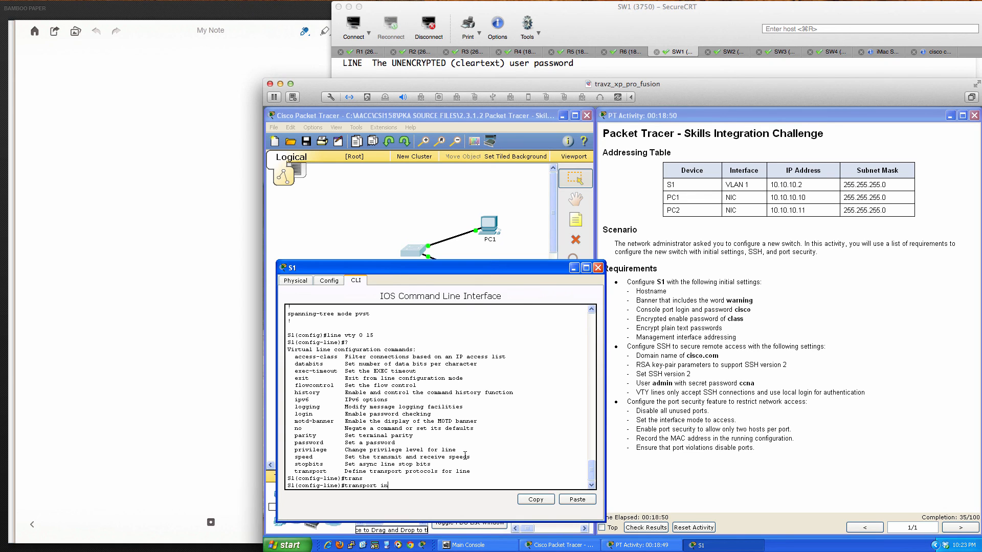
pyautogui.write('put ssh ?')
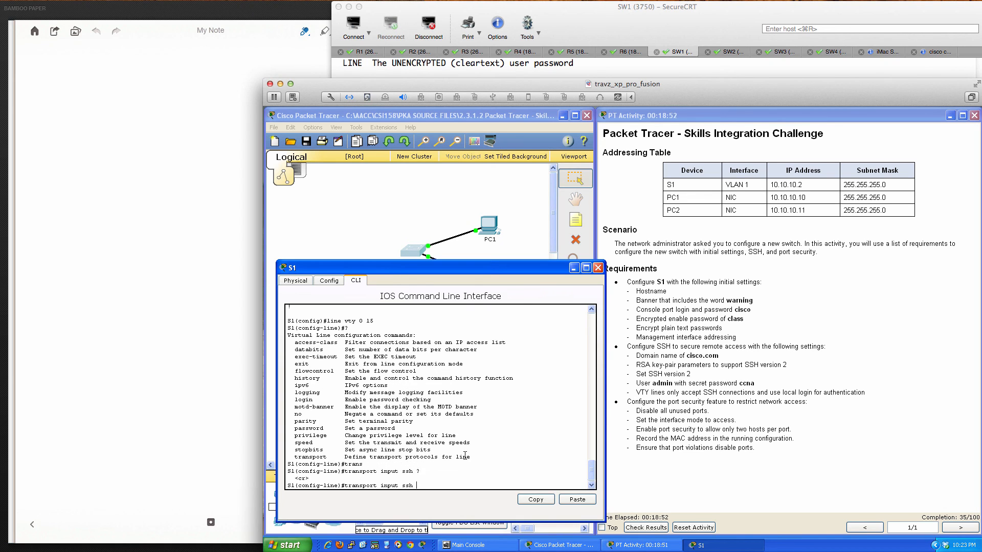
pyautogui.press('Return')
# - Apply login local to the VTY lines and exit line configuration
pyautogui.write('lo')
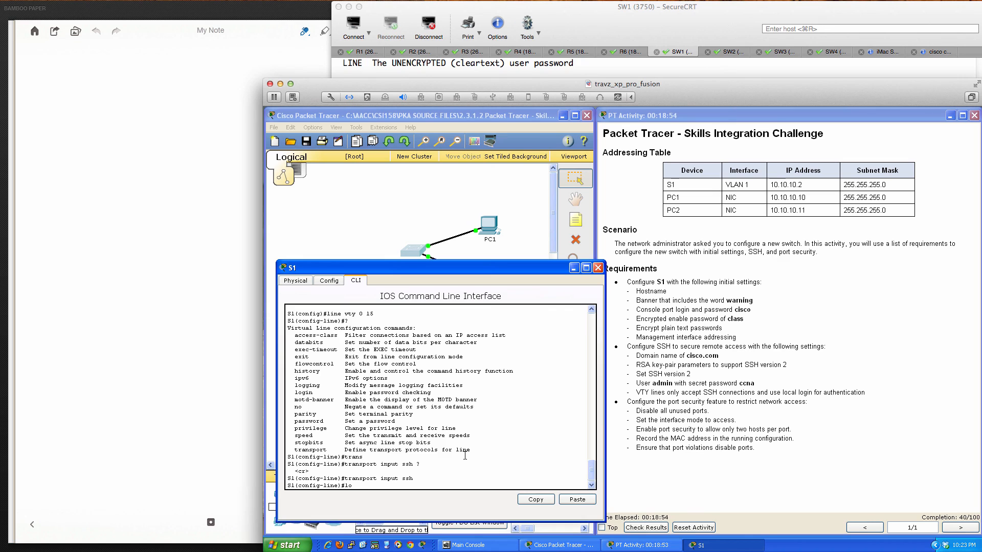
pyautogui.write('gin local')
pyautogui.press('BackSpace')
pyautogui.write('al')
pyautogui.press('Return')
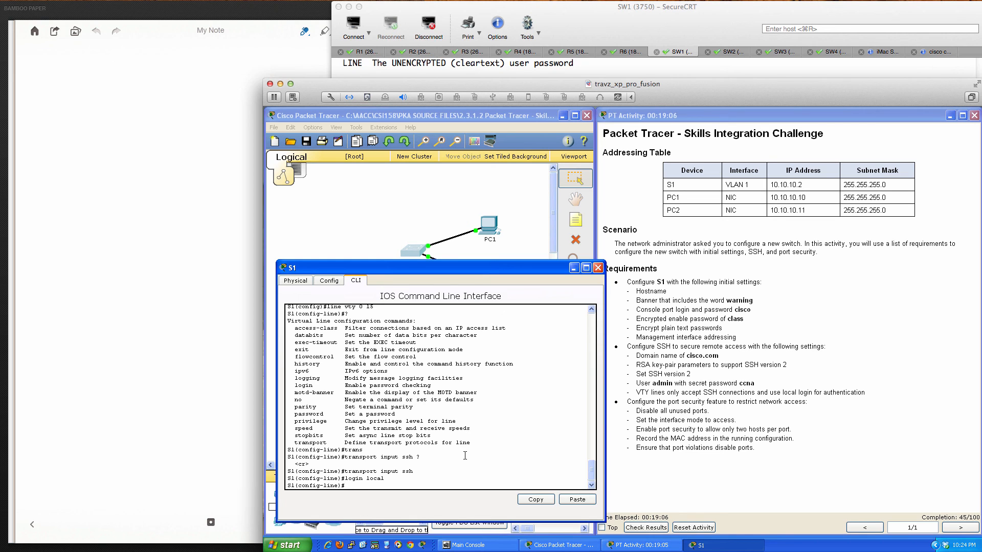
pyautogui.press('Return')
pyautogui.press('Return')
pyautogui.press('Return')
pyautogui.press('Return')
pyautogui.press('Return')
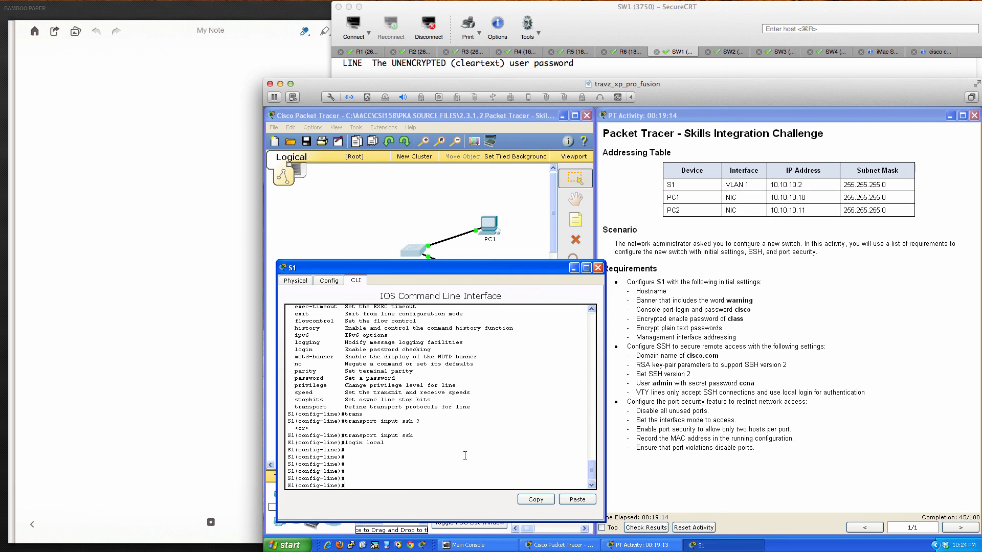
pyautogui.write('exit')
pyautogui.press('Return')
pyautogui.press('Return')
pyautogui.press('Return')
pyautogui.press('Return')
pyautogui.press('Return')
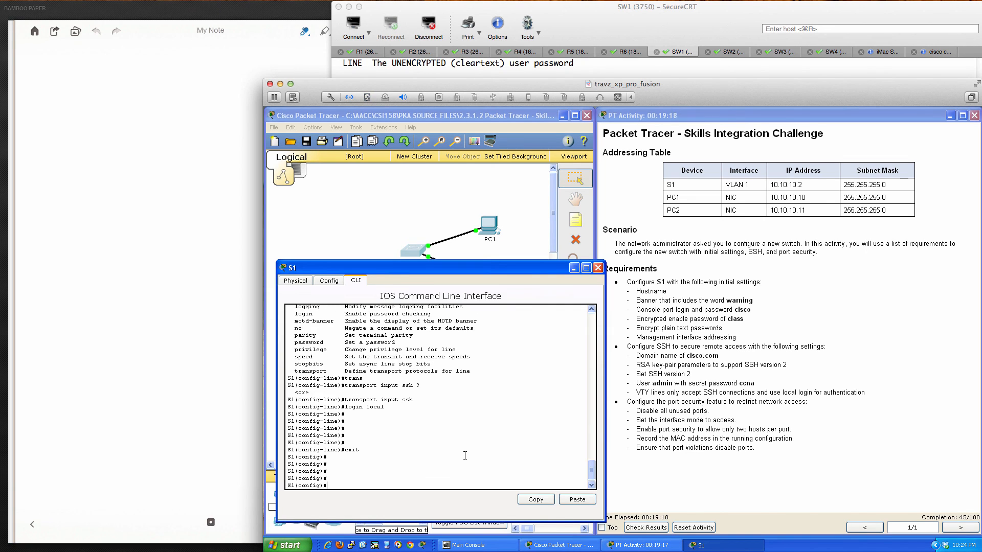
# - Page through S1's running configuration to check VTY lines 0 4 and 5 15 use local login and SSH only
pyautogui.write('do sh run')
pyautogui.press('Return')
pyautogui.press('space')
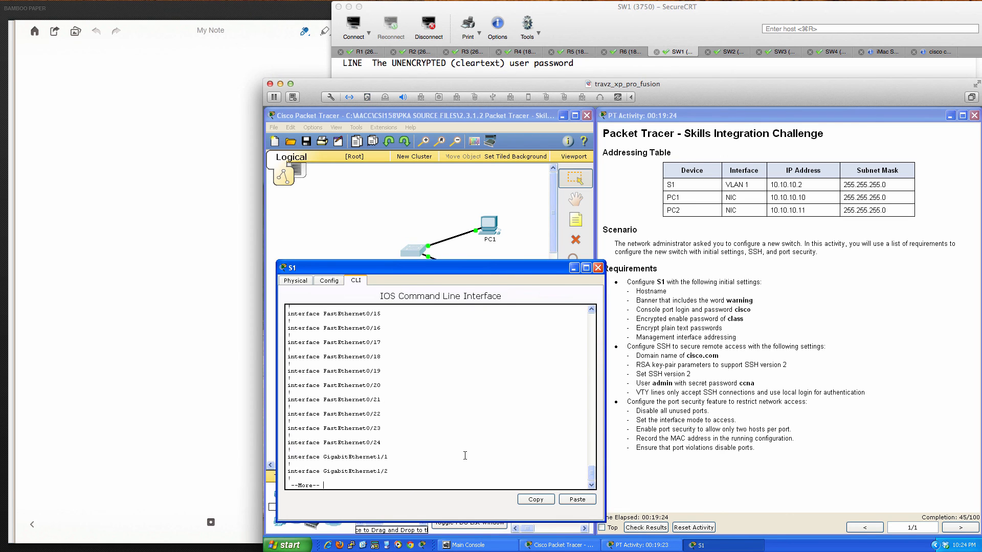
pyautogui.press('space')
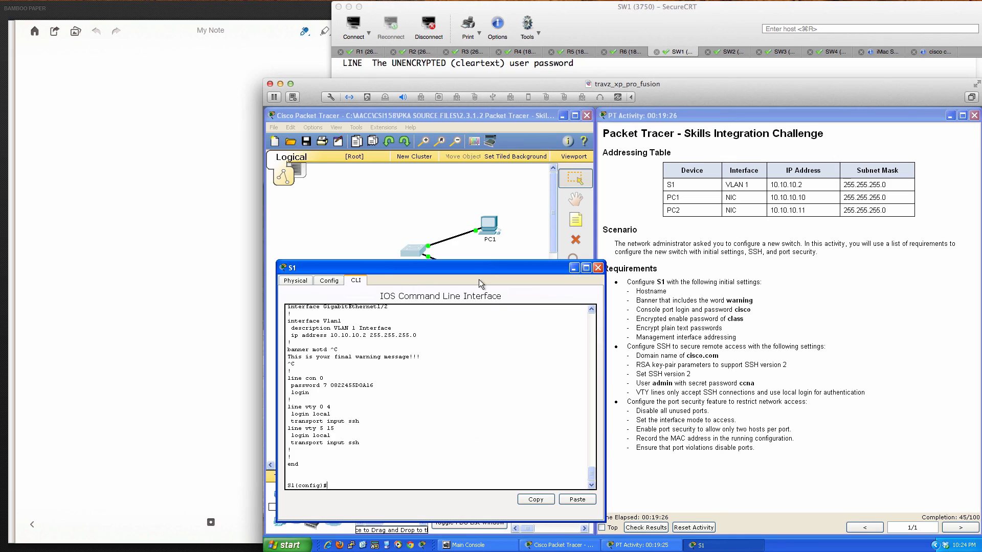
# - Glance at the topology, return to S1's CLI, and start an interface range command
pyautogui.click(420, 214)
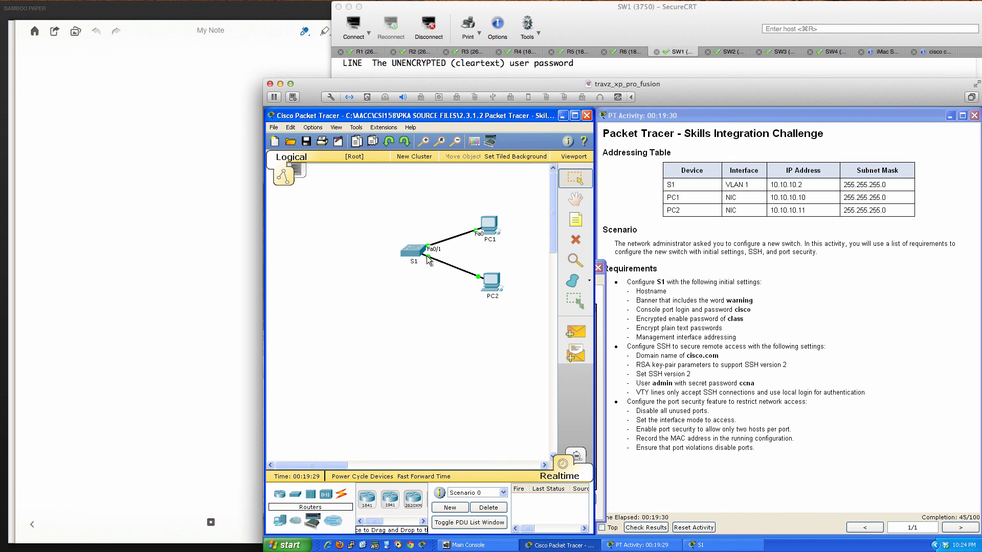
pyautogui.click(413, 251)
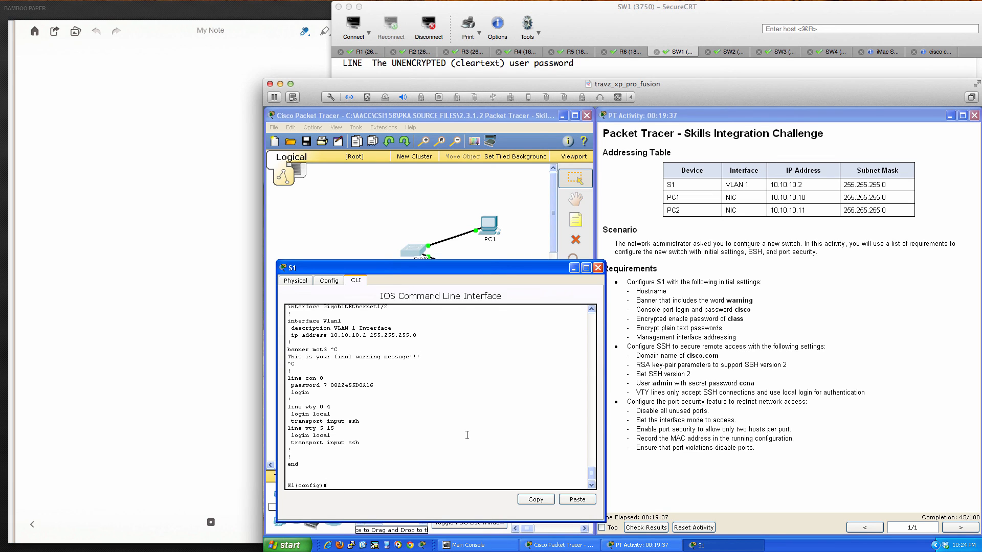
pyautogui.write('int ra')
pyautogui.press('Tab')
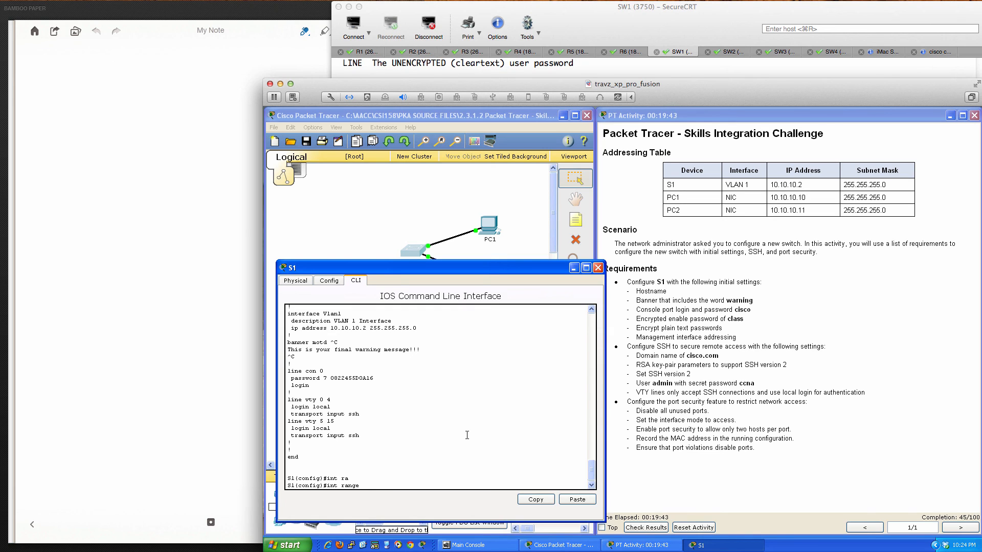
# - Shut down FastEthernet0/3 through 0/24 and return to global configuration mode
pyautogui.write('fa0/3-24')
pyautogui.press('Return')
pyautogui.write('shut')
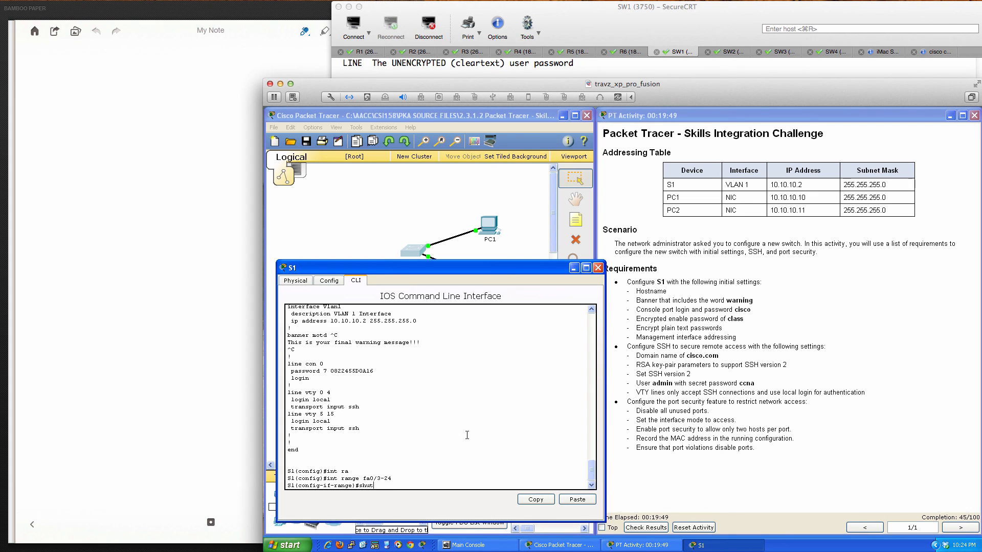
pyautogui.press('Return')
pyautogui.press('Return')
pyautogui.press('Return')
pyautogui.press('Return')
pyautogui.press('Return')
pyautogui.press('Return')
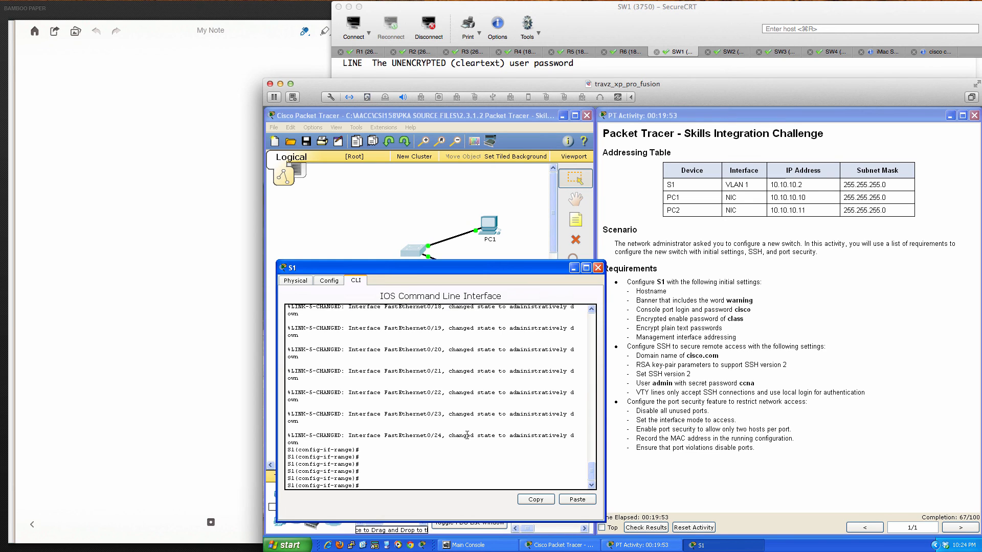
pyautogui.write('exit')
pyautogui.press('Return')
# - Shut down GigabitEthernet1/1 and 1/2
pyautogui.write('ig)#i')
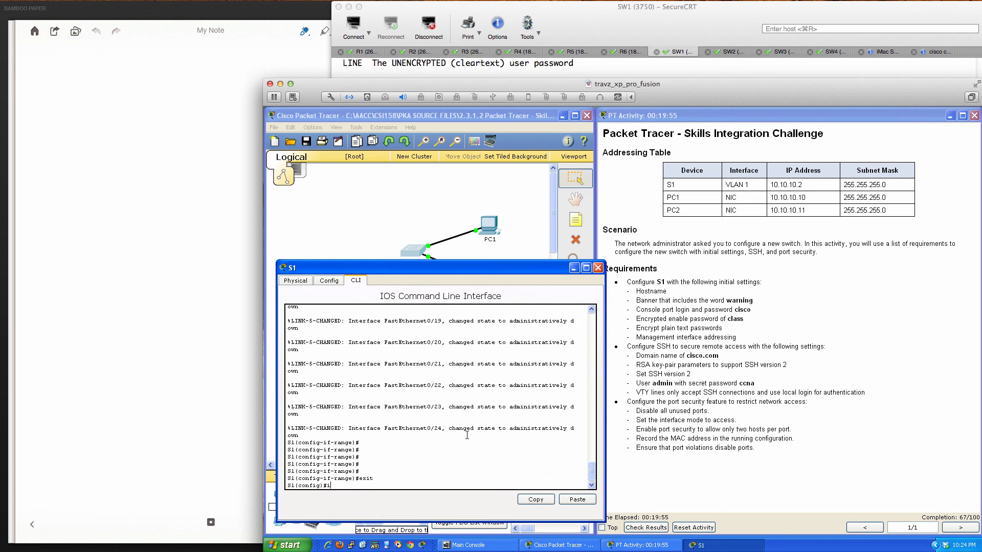
pyautogui.write('nt ra')
pyautogui.press('Tab')
pyautogui.write('gi')
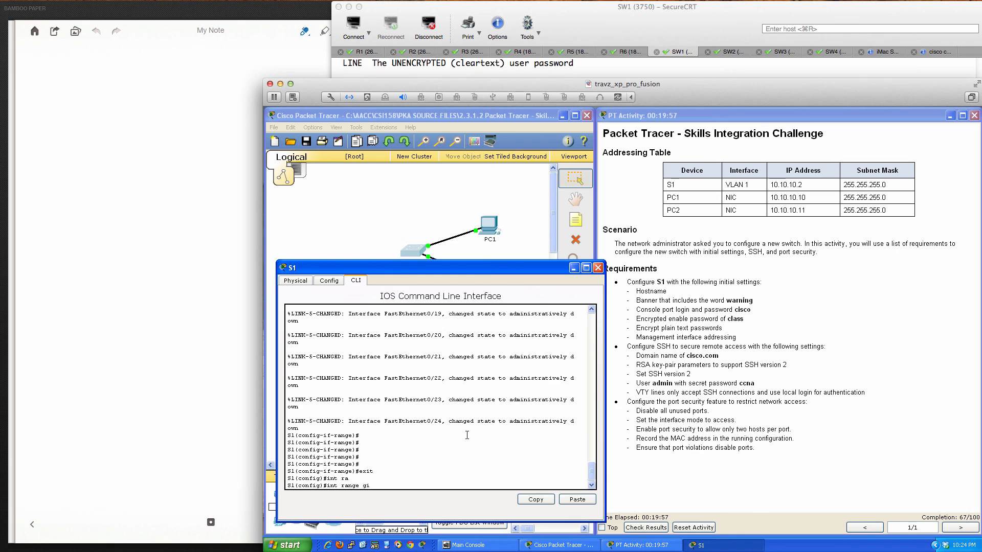
pyautogui.write('1/1-2')
pyautogui.press('Return')
pyautogui.write('shut')
pyautogui.press('Return')
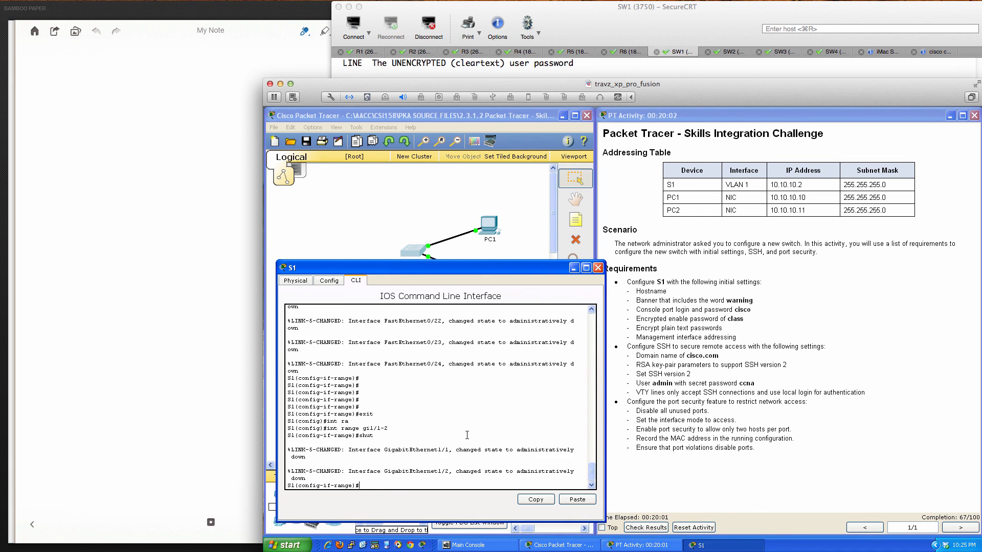
pyautogui.press('Return')
pyautogui.press('Return')
pyautogui.press('Return')
pyautogui.press('Return')
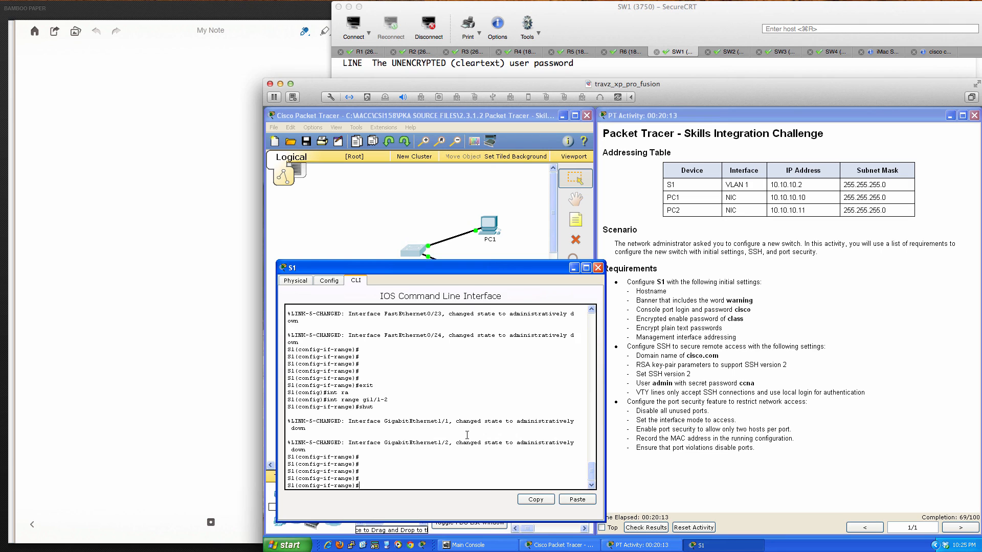
# - Verify the port shutdowns in the running configuration and leave interface range mode
pyautogui.write('do sh run')
pyautogui.press('Return')
pyautogui.press('Return')
pyautogui.press('Return')
pyautogui.press('Return')
pyautogui.press('Return')
pyautogui.press('Return')
pyautogui.press('Return')
pyautogui.press('Return')
pyautogui.press('Return')
pyautogui.press('Return')
pyautogui.press('Return')
pyautogui.press('Return')
pyautogui.press('Return')
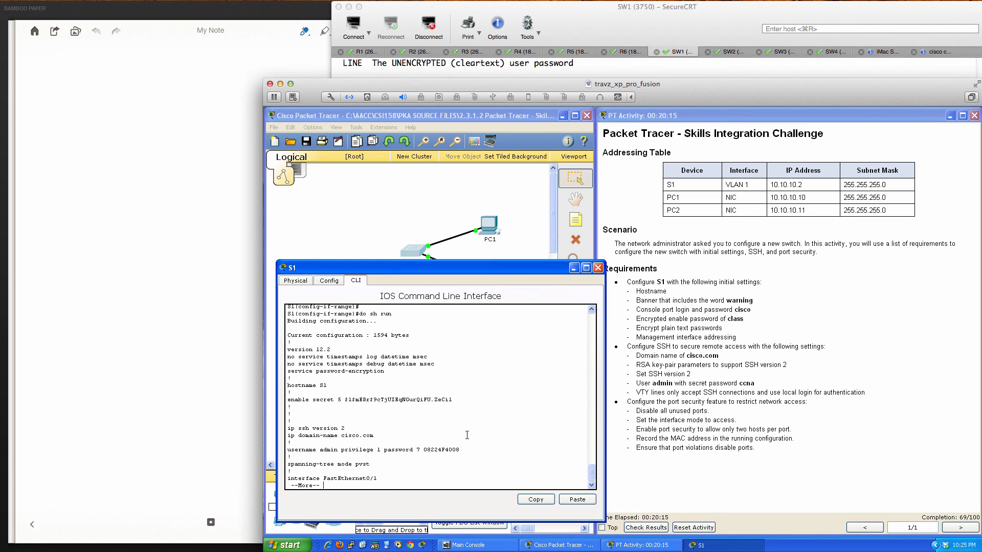
pyautogui.press('q')
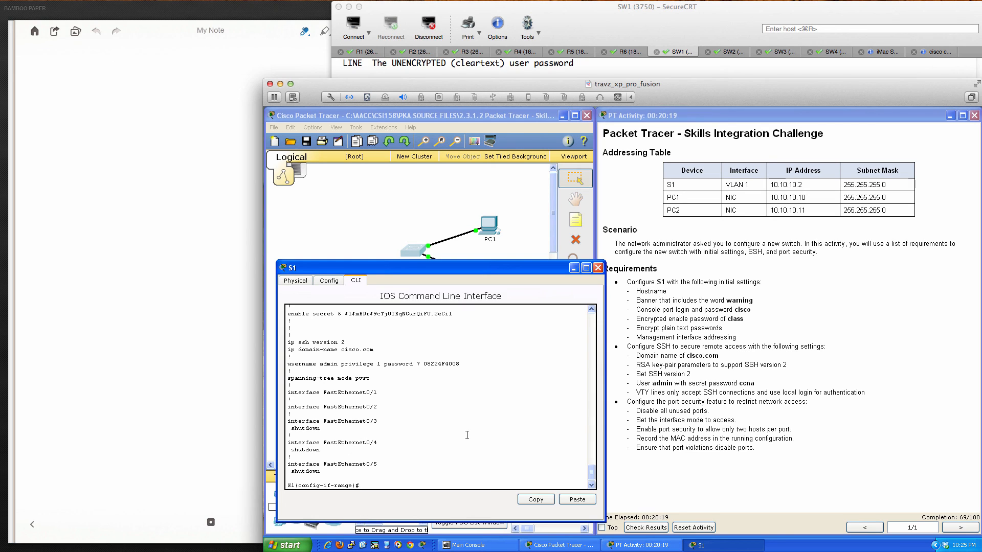
pyautogui.write('exit')
pyautogui.press('Return')
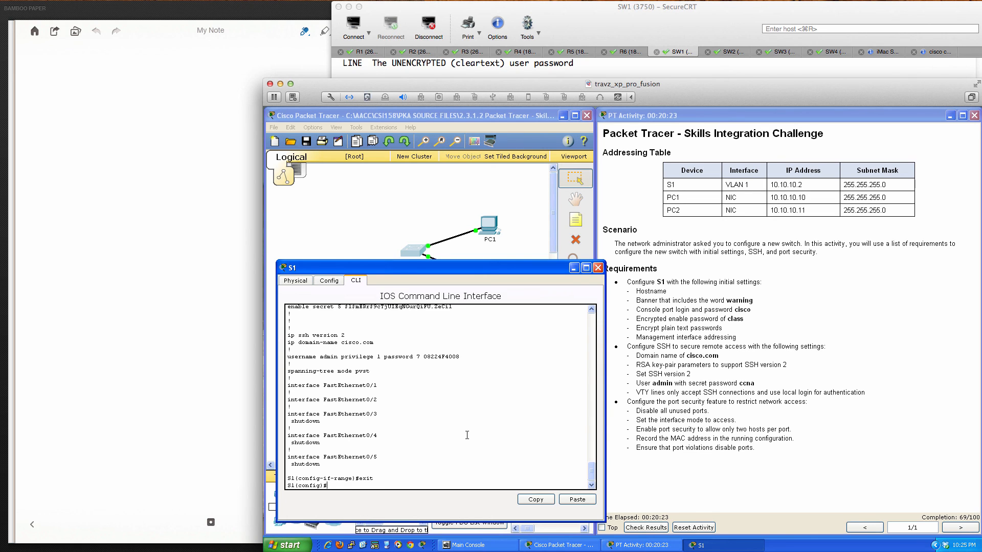
# - Select FastEthernet0/1–0/2 and set them to switchport mode access
pyautogui.write('int ra')
pyautogui.press('Tab')
pyautogui.write('fa0/1-2')
pyautogui.press('Return')
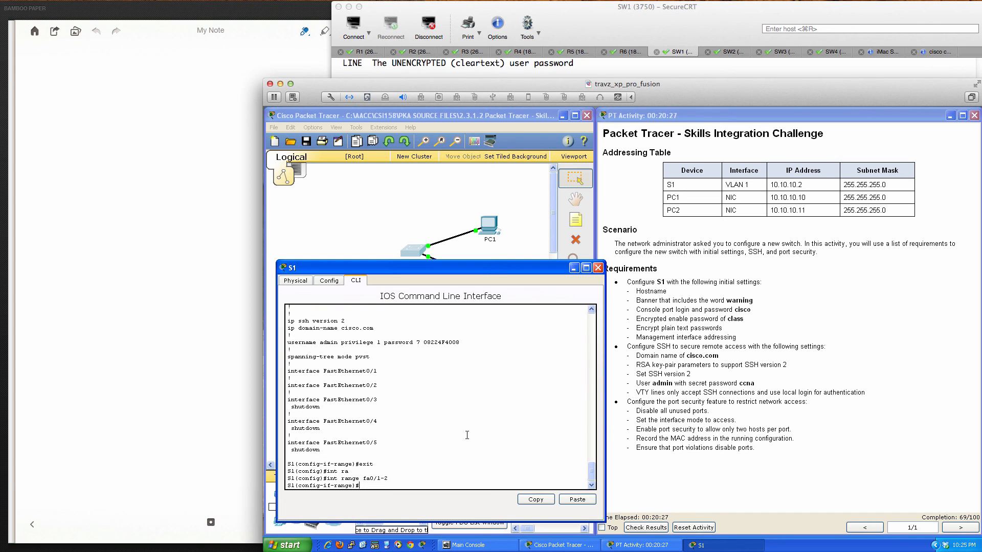
pyautogui.write('wi')
pyautogui.press('Tab')
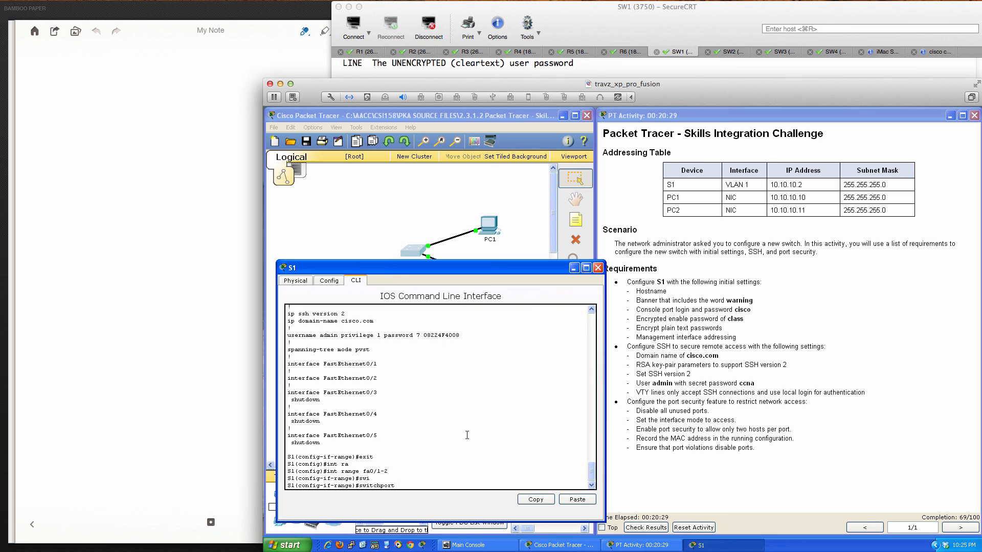
pyautogui.write('mod')
pyautogui.press('Tab')
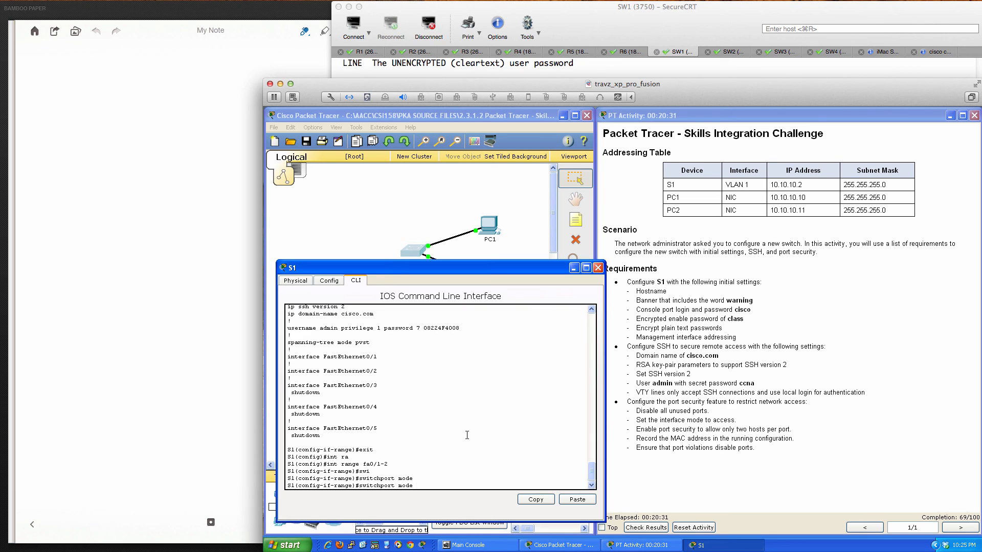
pyautogui.write('acc')
pyautogui.press('Tab')
pyautogui.press('Return')
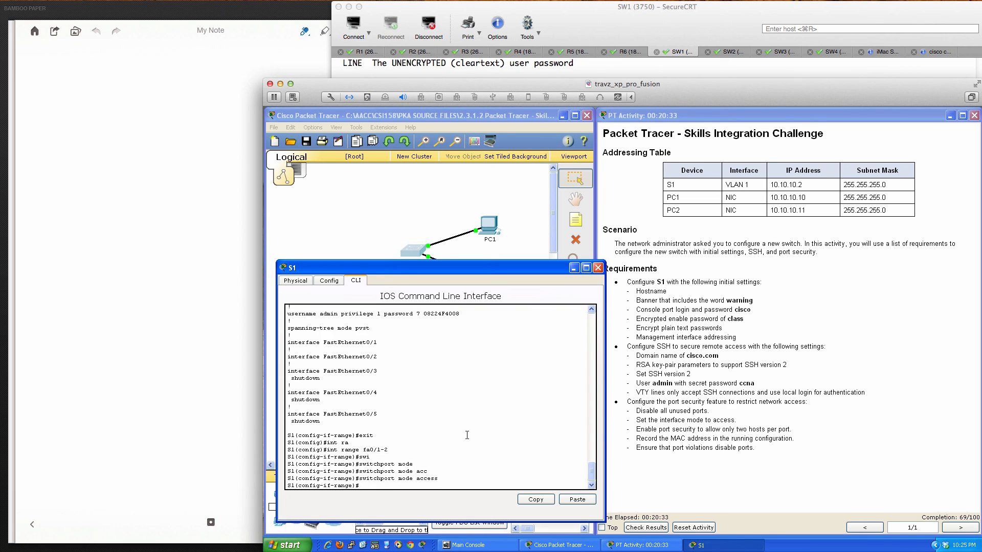
pyautogui.press('Return')
pyautogui.press('Return')
pyautogui.press('Return')
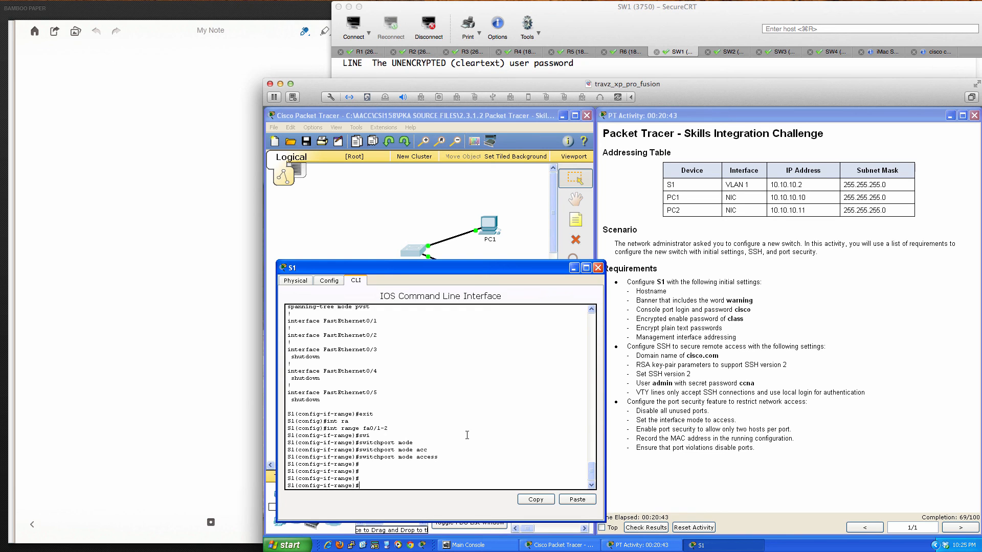
# - Limit port security on Fa0/1–0/2 to a maximum of 2 secure addresses
pyautogui.write('swi')
pyautogui.press('Tab')
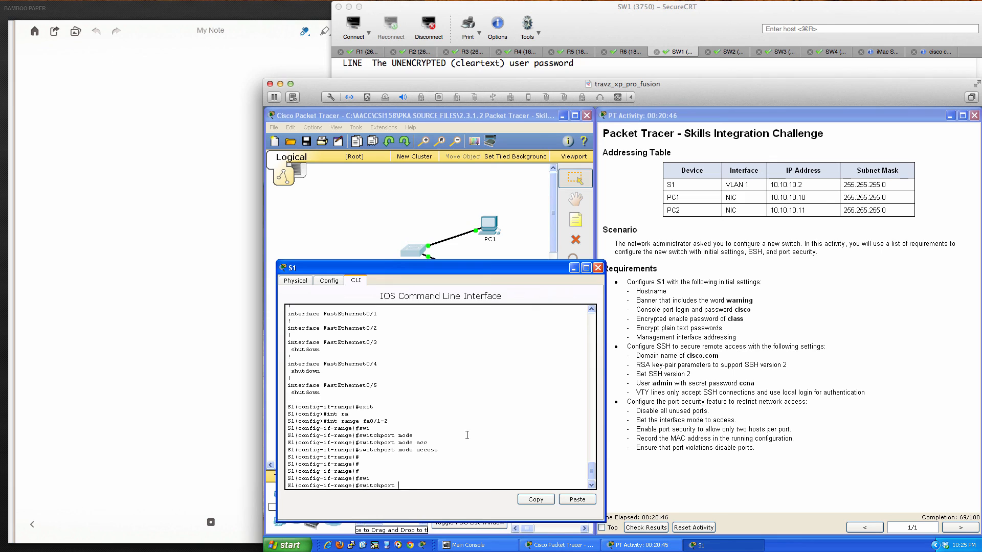
pyautogui.write('por')
pyautogui.press('Tab')
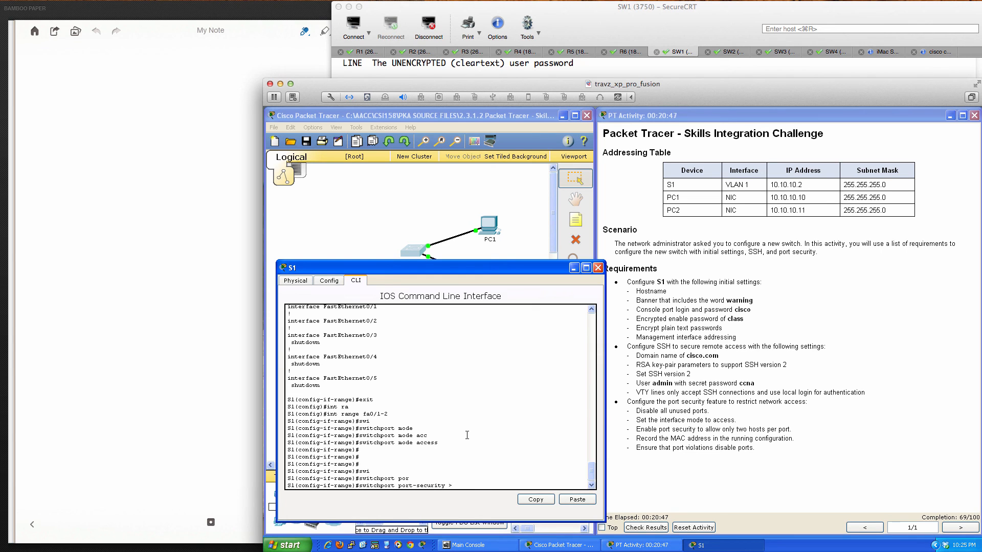
pyautogui.write('?max')
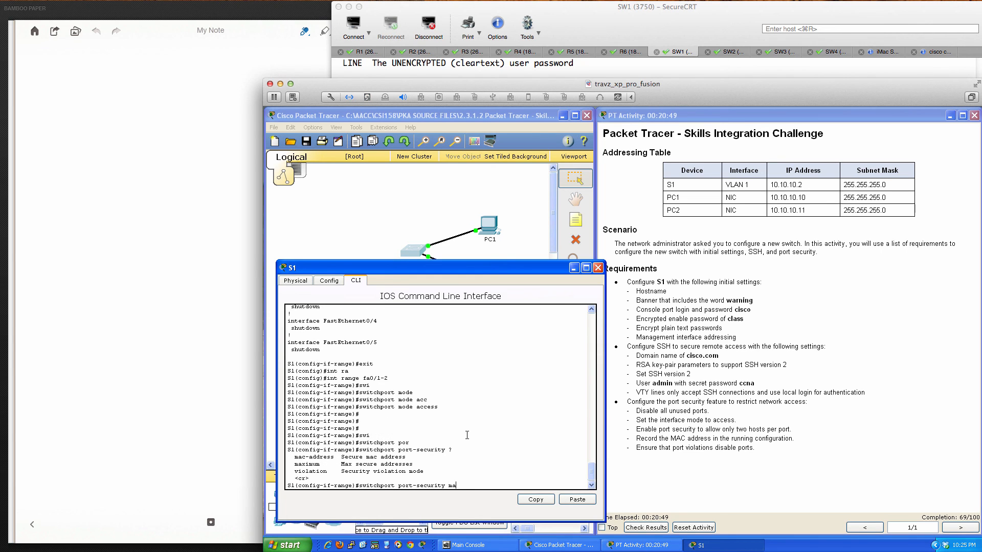
pyautogui.press('Tab')
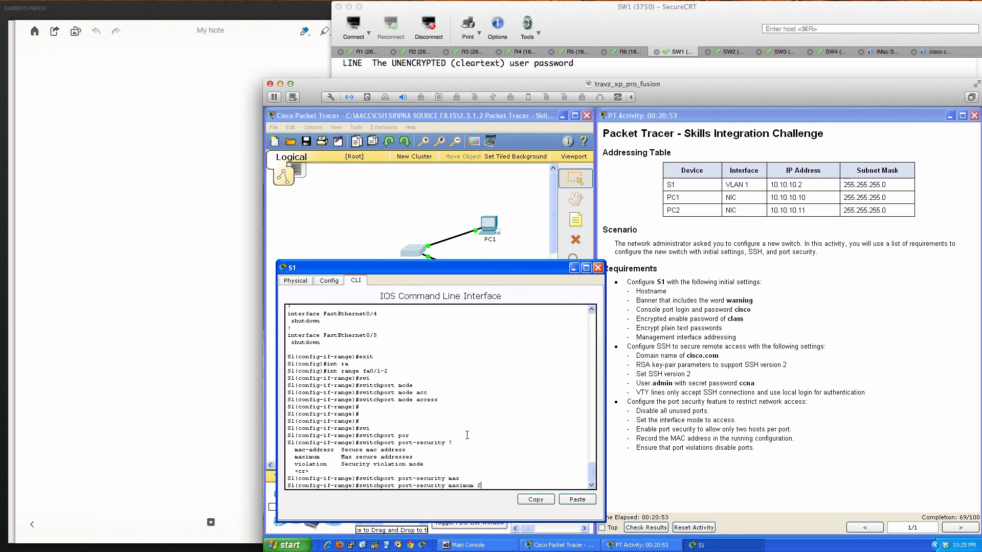
pyautogui.write('2')
pyautogui.press('Return')
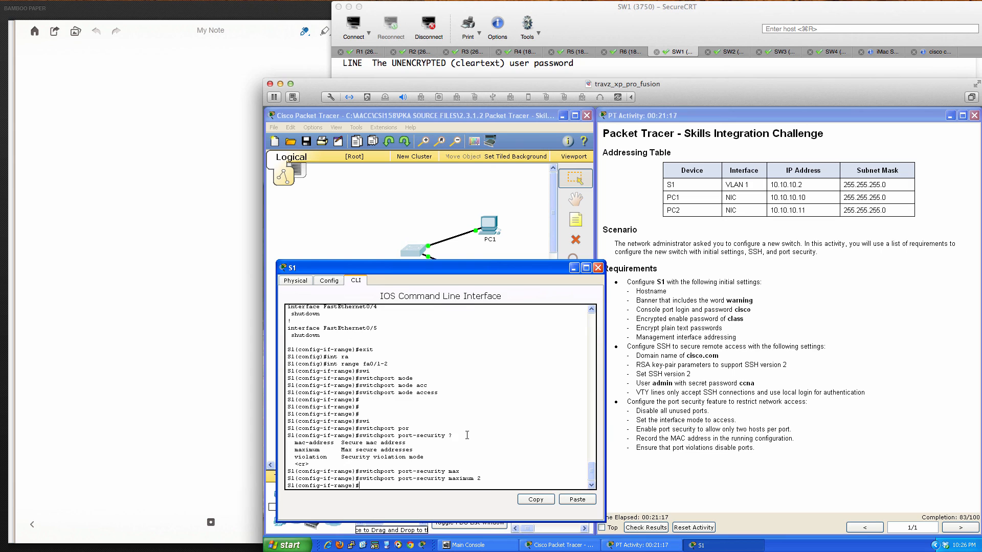
# - Set the port-security violation action on Fa0/1–0/2 to shutdown
pyautogui.write('swi')
pyautogui.press('Tab')
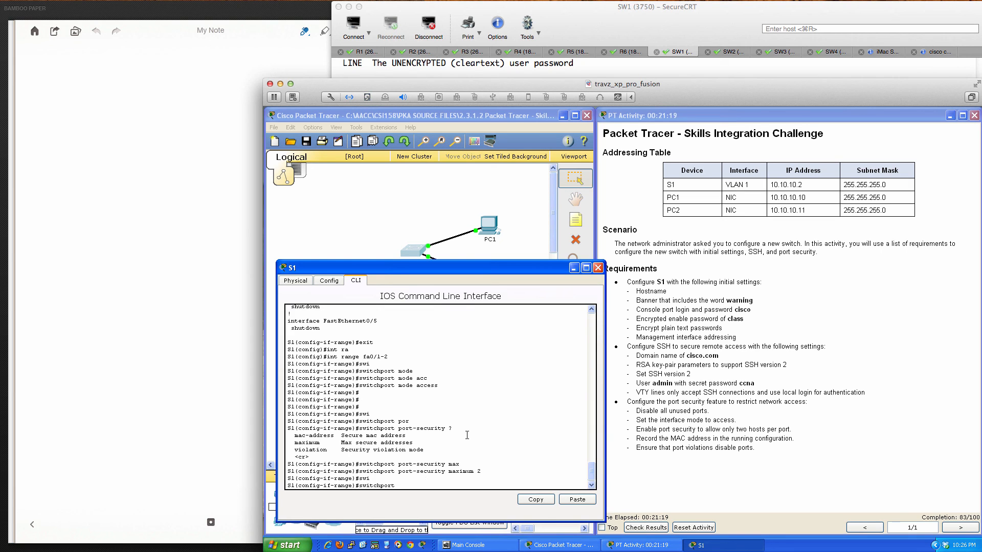
pyautogui.write('?')
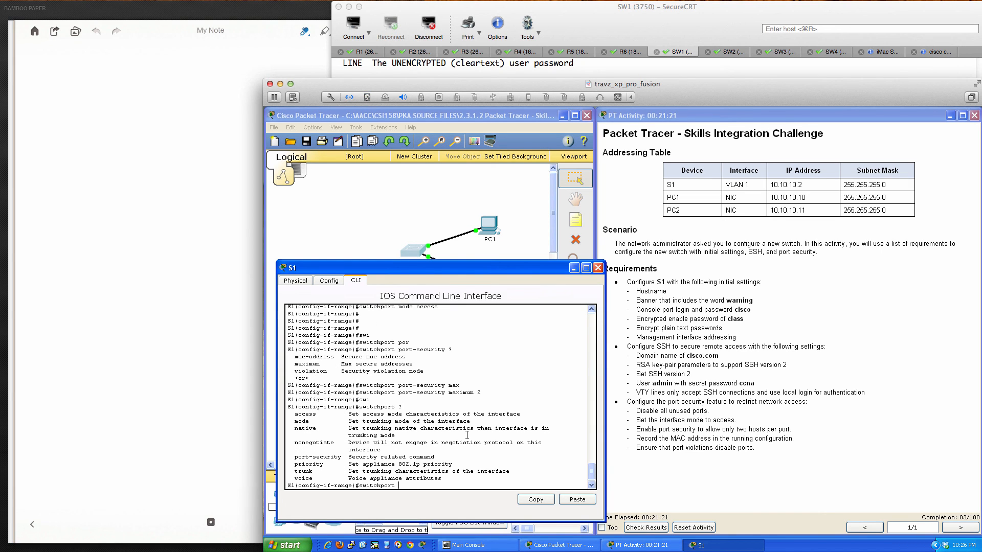
pyautogui.write(' por')
pyautogui.press('Tab')
pyautogui.write('?')
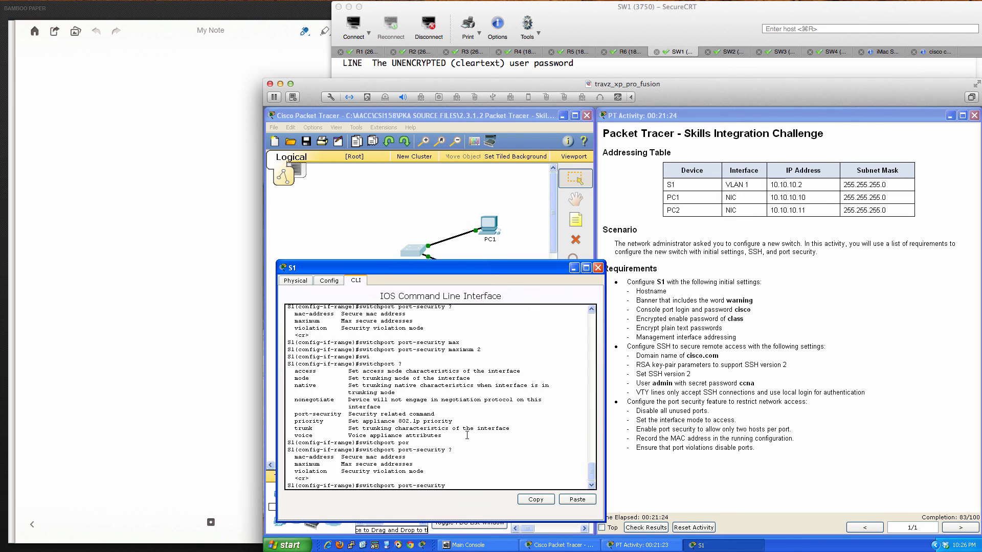
pyautogui.write('vi')
pyautogui.press('Tab')
pyautogui.write('?')
pyautogui.write('sht')
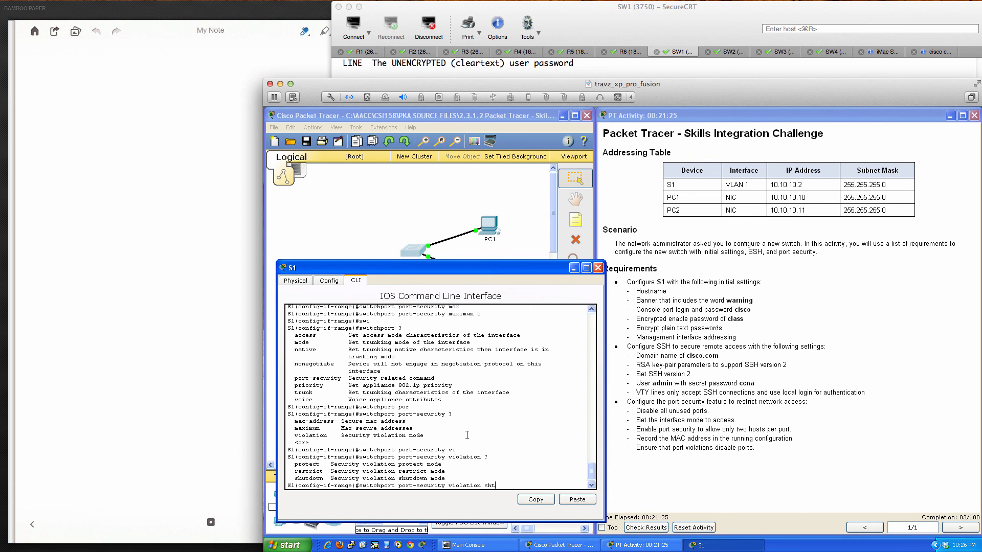
pyautogui.press('Tab')
pyautogui.write('u')
pyautogui.press('Tab')
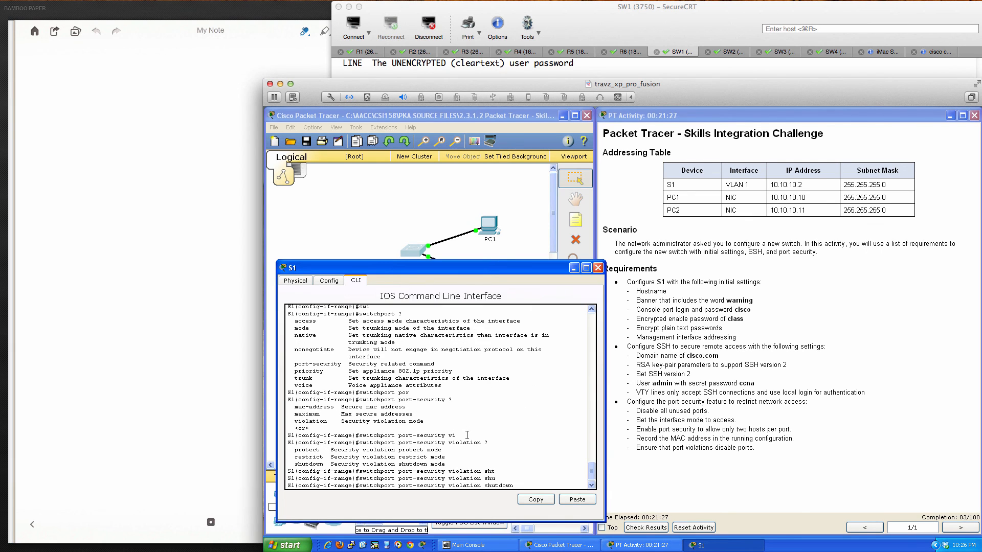
pyautogui.press('Return')
pyautogui.press('Return')
pyautogui.press('Return')
pyautogui.press('Return')
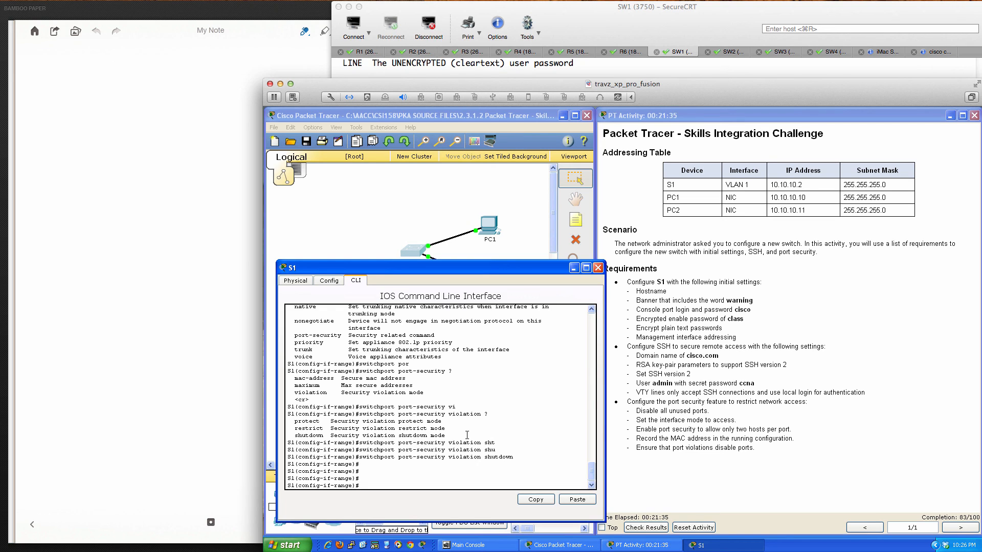
# - Enable sticky MAC-address learning with switchport port-security mac-address sticky
pyautogui.write('swi')
pyautogui.press('Tab')
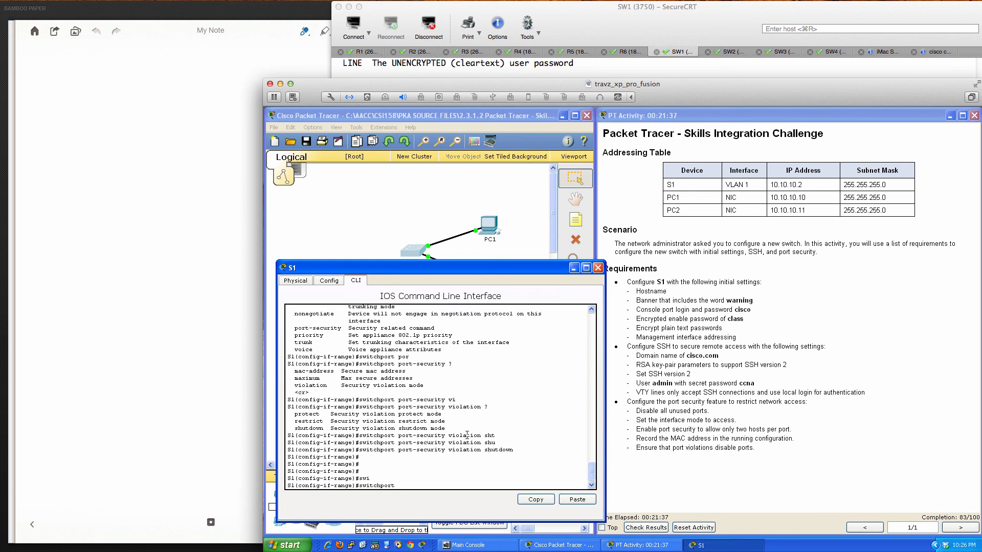
pyautogui.write('por')
pyautogui.press('Tab')
pyautogui.write('?')
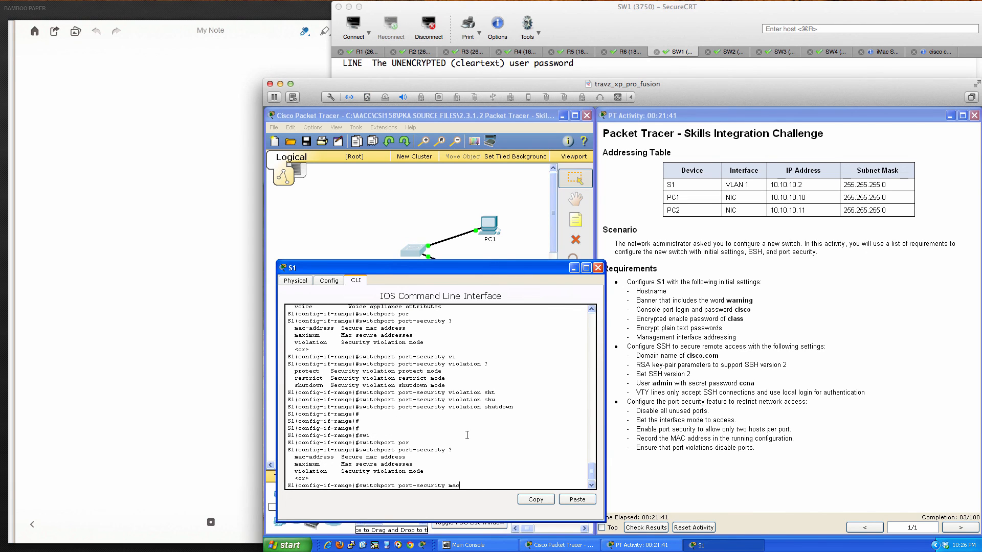
pyautogui.write('mac')
pyautogui.press('Tab')
pyautogui.write('?')
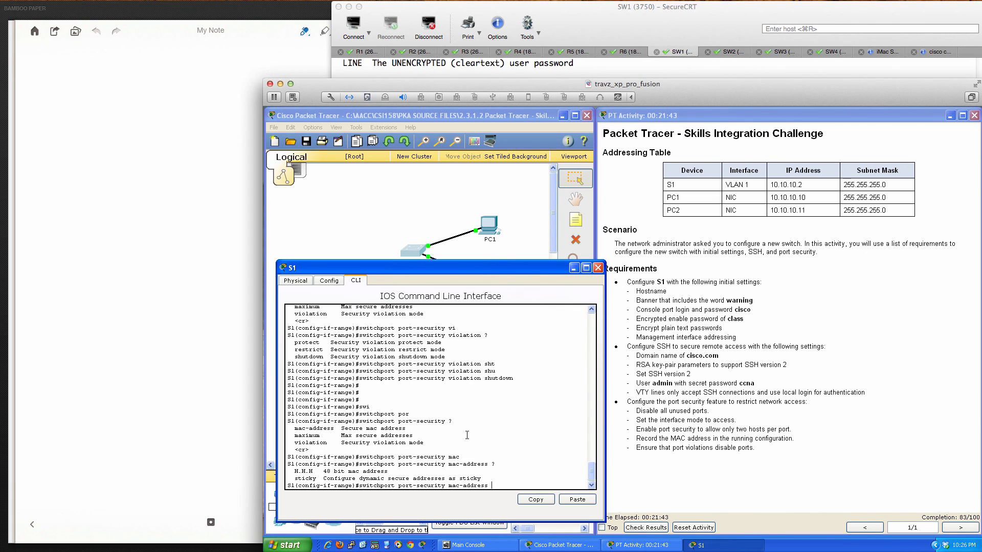
pyautogui.write('sti')
pyautogui.press('Tab')
pyautogui.write('?')
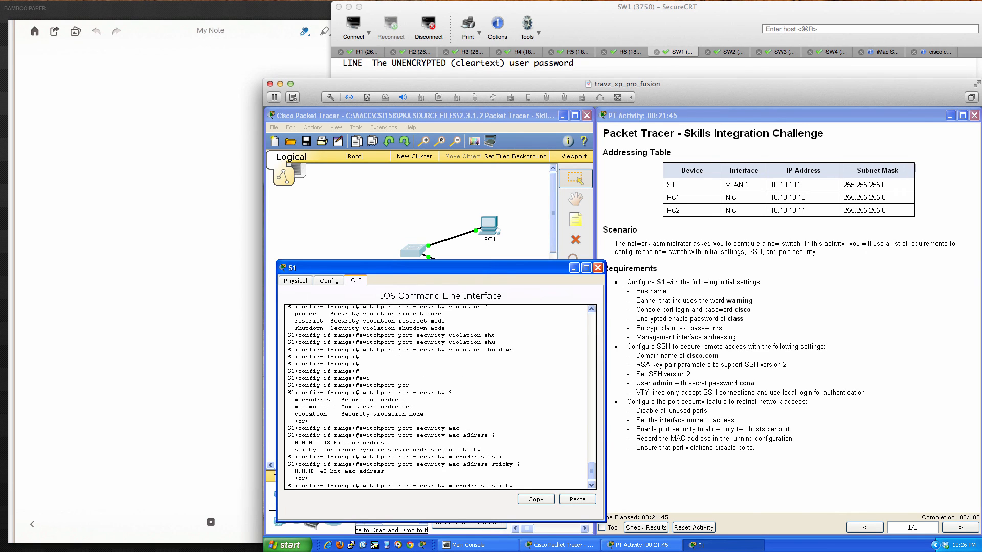
pyautogui.press('Return')
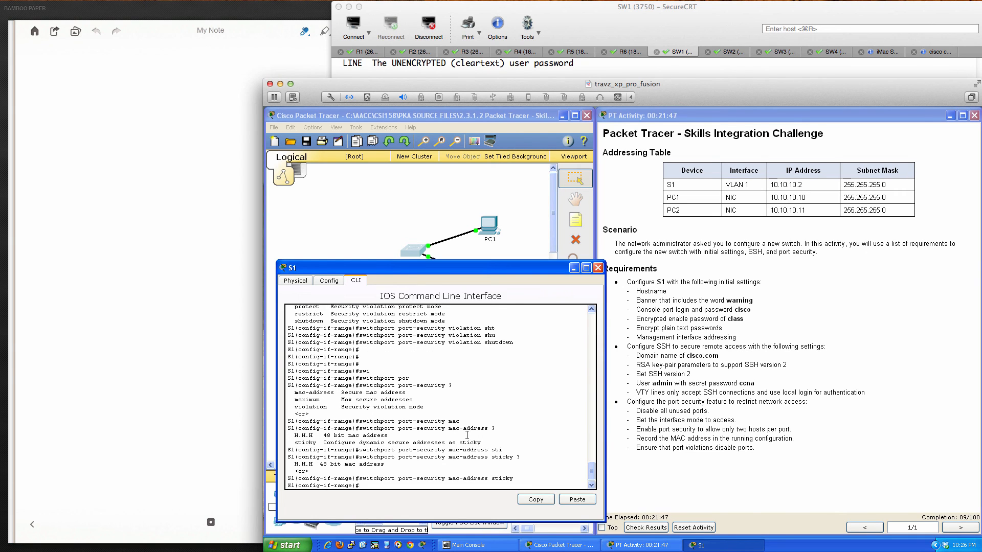
pyautogui.press('Return')
pyautogui.press('Return')
pyautogui.press('Return')
pyautogui.press('Return')
pyautogui.press('Return')
pyautogui.press('Return')
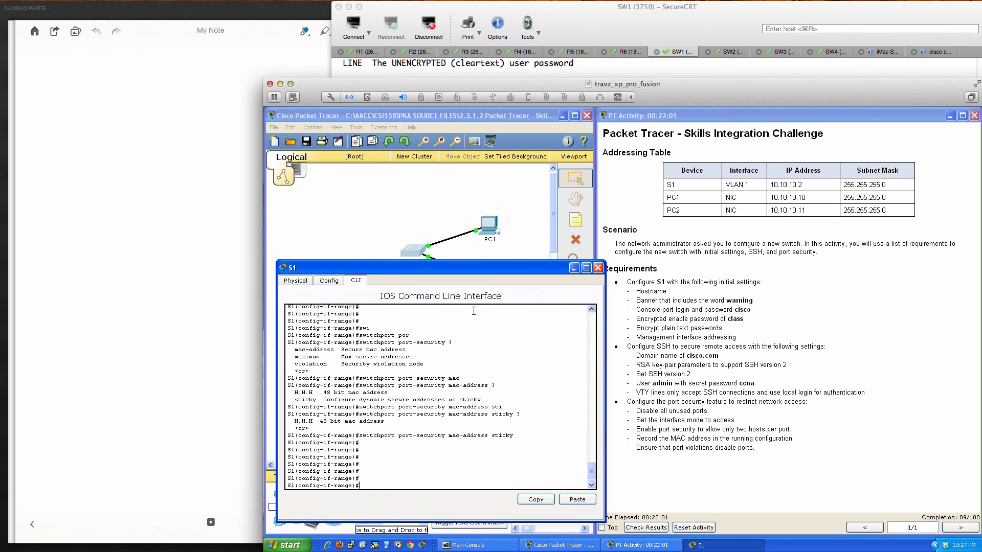
# - Exit to privileged mode, save with 'wri mem', and close the S1 window
pyautogui.write('end')
pyautogui.press('Return')
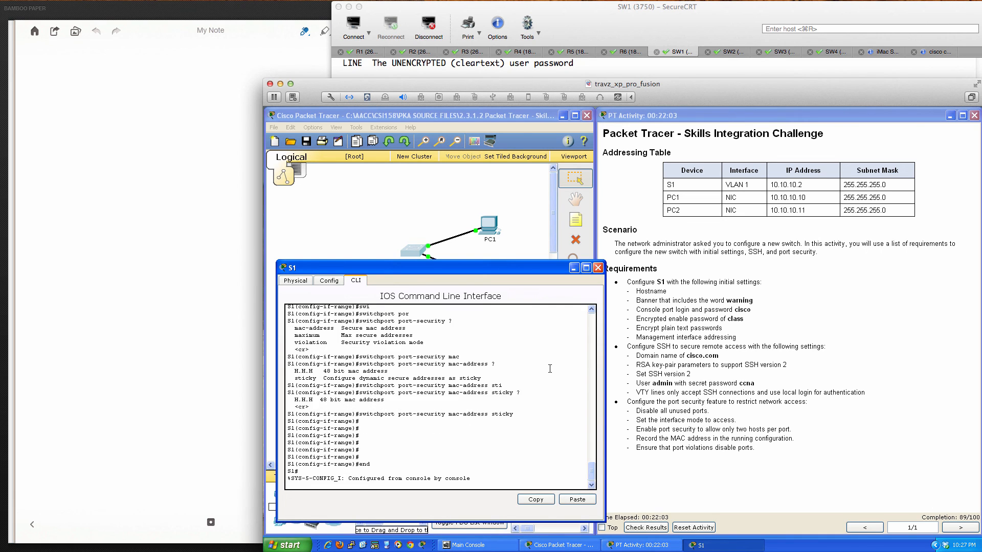
pyautogui.press('Return')
pyautogui.press('Return')
pyautogui.write('wri mem')
pyautogui.press('Return')
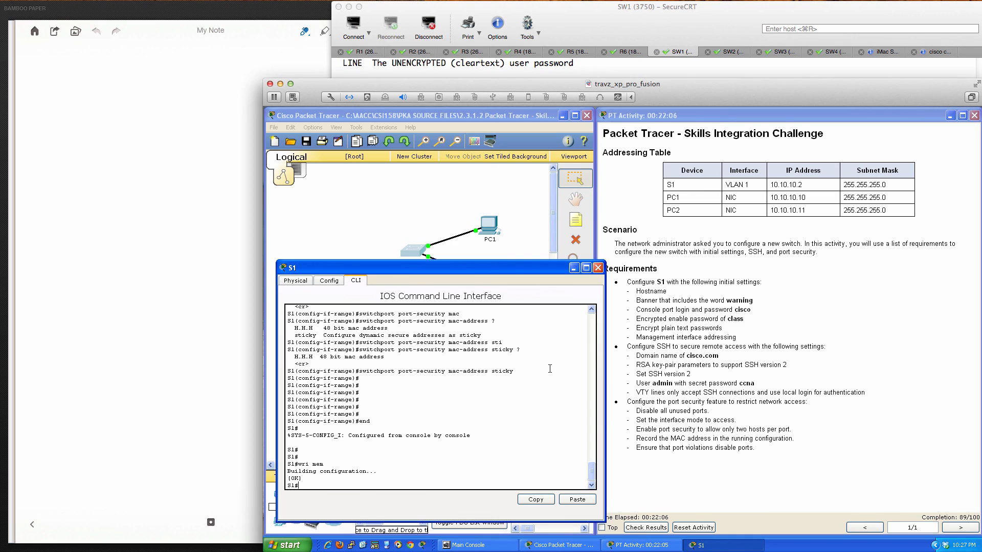
pyautogui.click(597, 267)
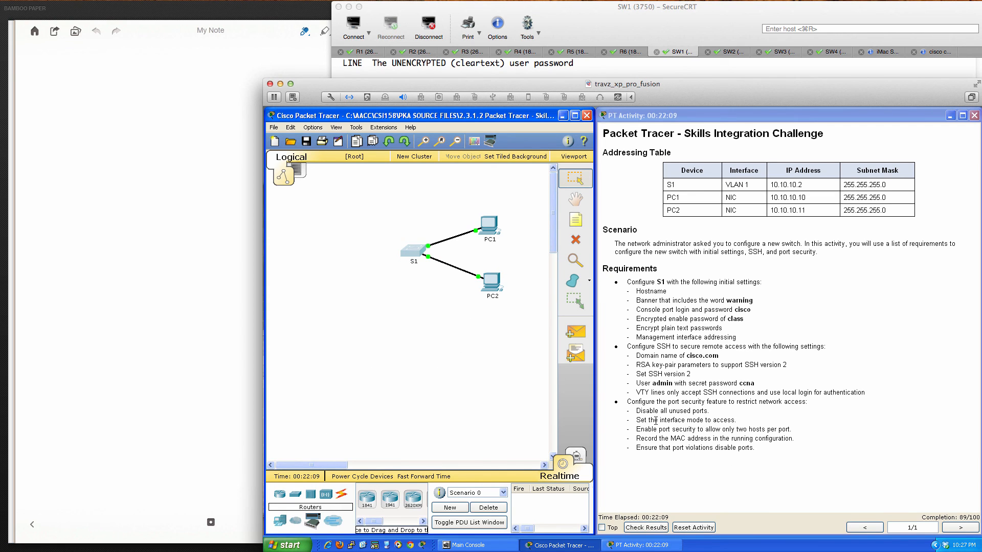
pyautogui.click(649, 527)
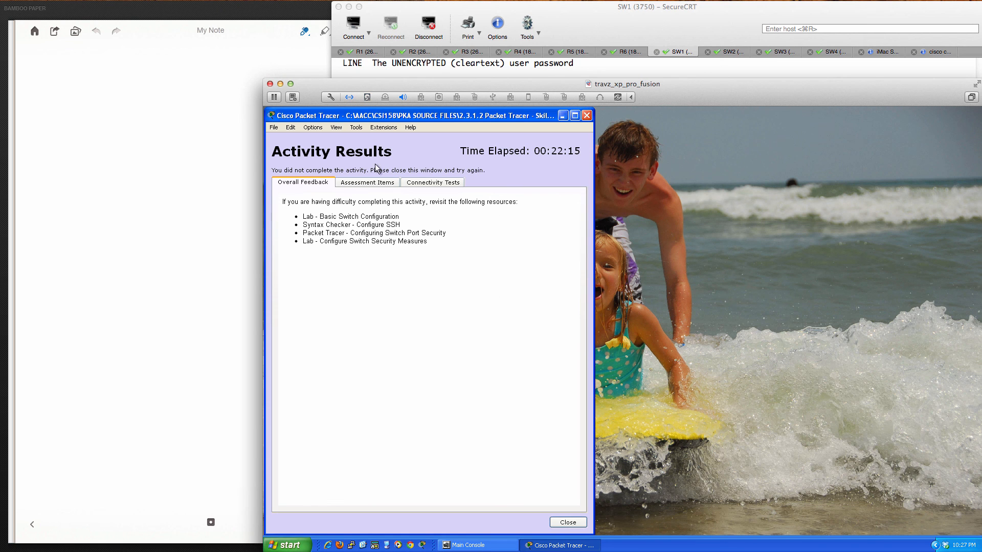
pyautogui.click(367, 183)
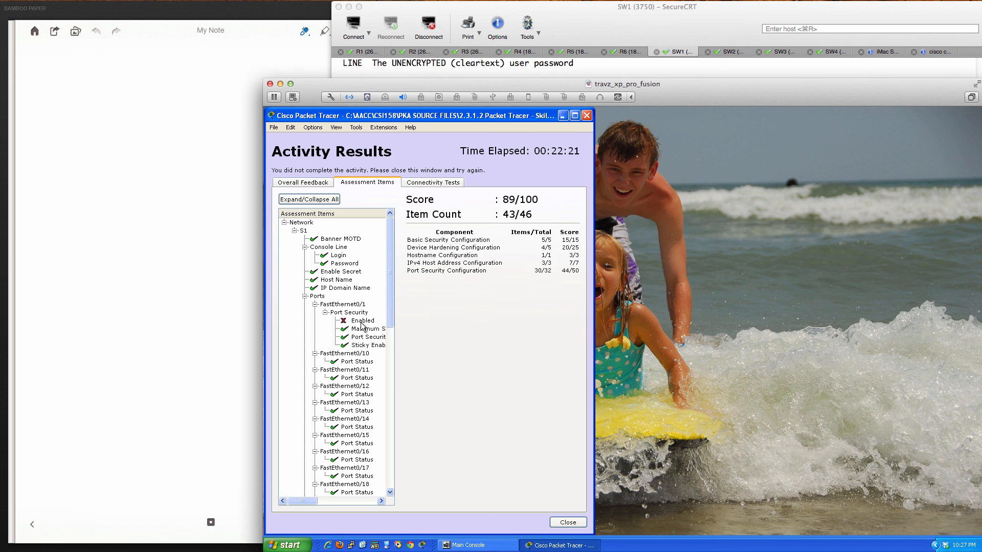
pyautogui.scroll(-9, 361, 326)
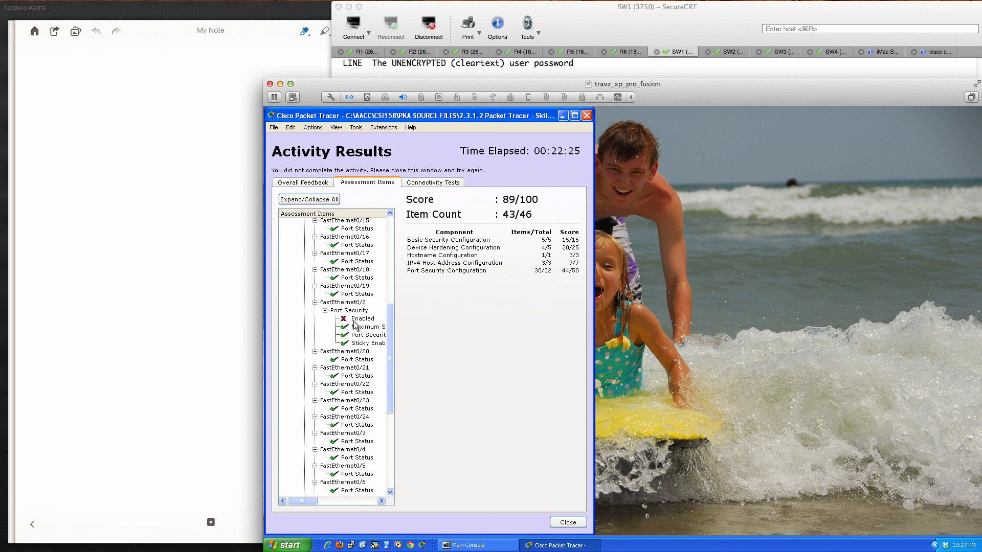
pyautogui.scroll(-8, 356, 325)
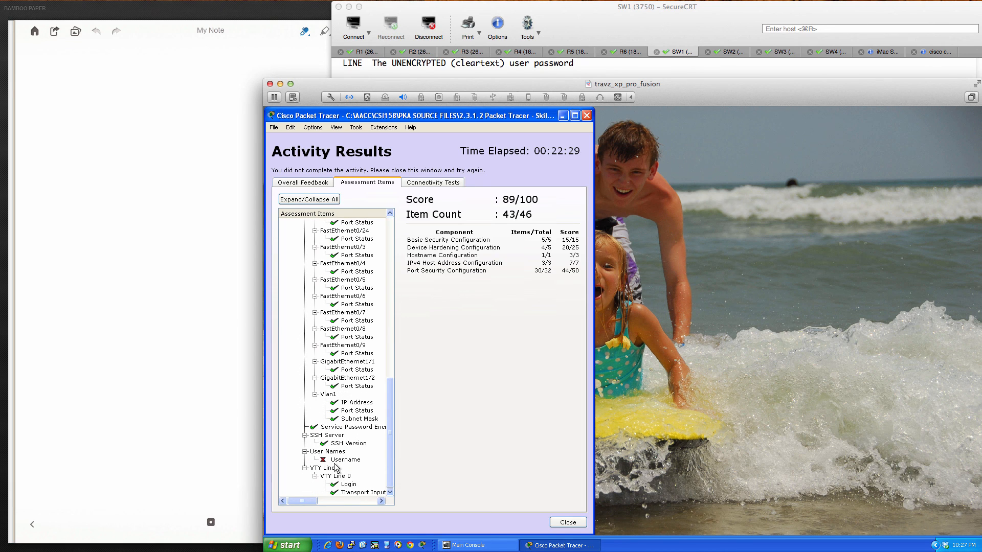
pyautogui.scroll(10, 335, 466)
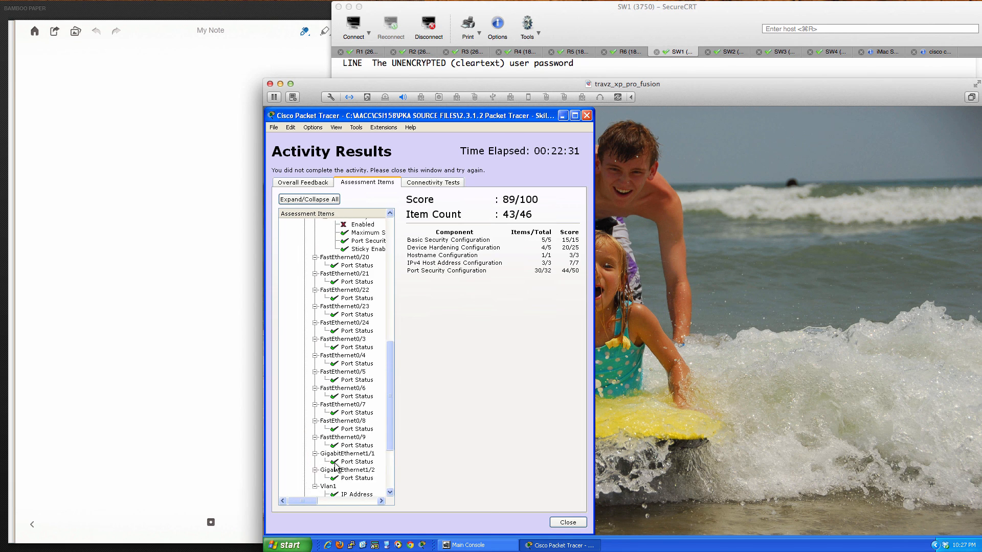
pyautogui.scroll(5, 335, 466)
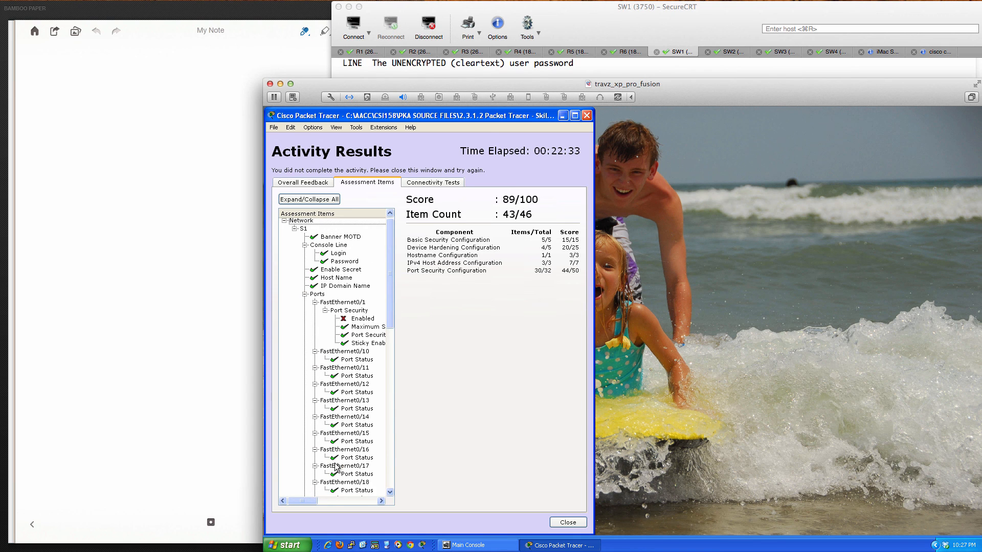
pyautogui.scroll(1, 335, 467)
pyautogui.click(566, 522)
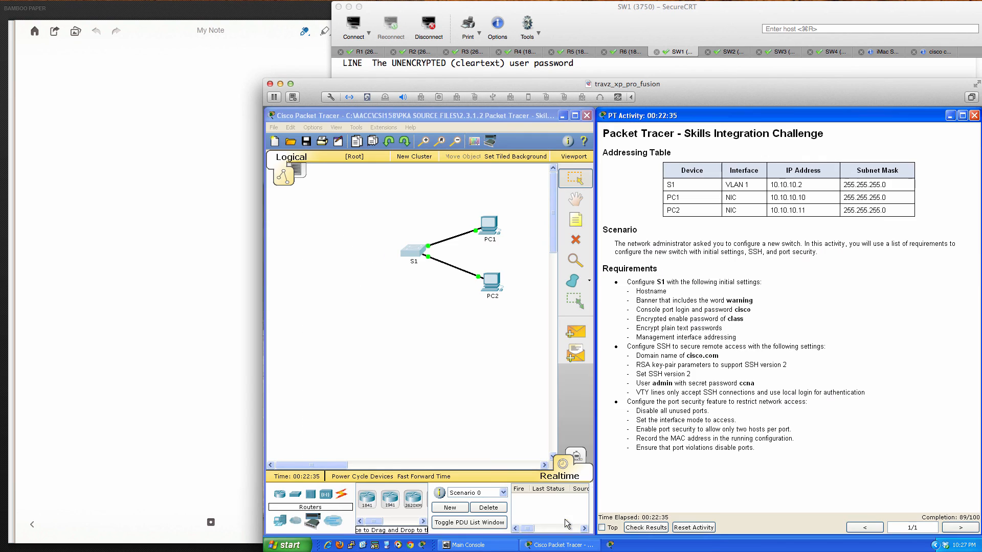
# - Open S1's CLI, move it left, and view the running configuration
pyautogui.click(413, 250)
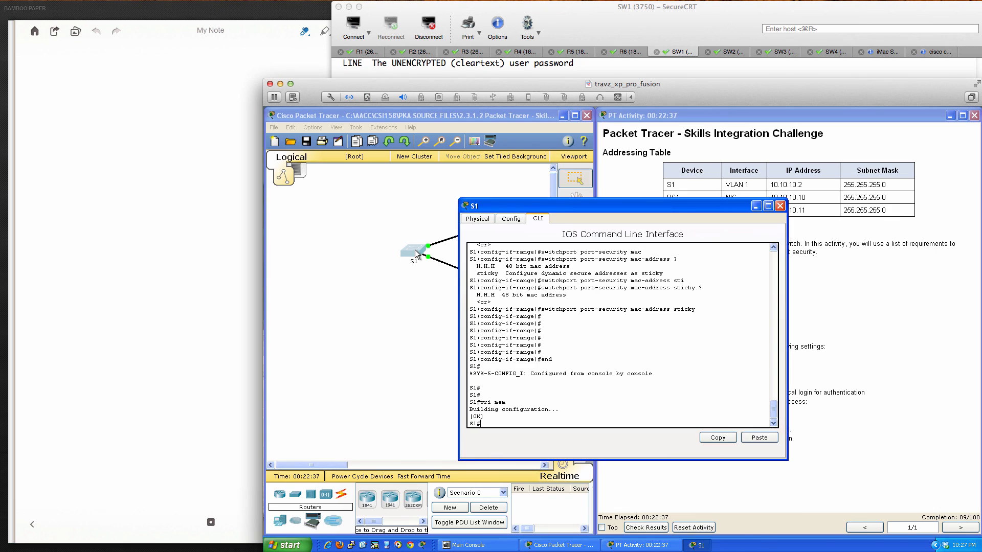
pyautogui.moveTo(577, 206); pyautogui.dragTo(445, 232)
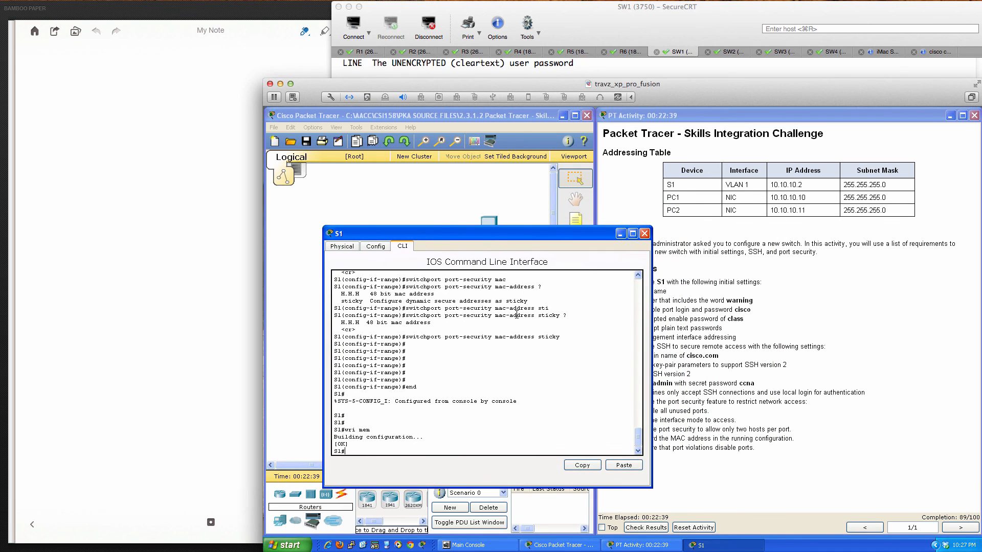
pyautogui.write('sh run')
pyautogui.press('Return')
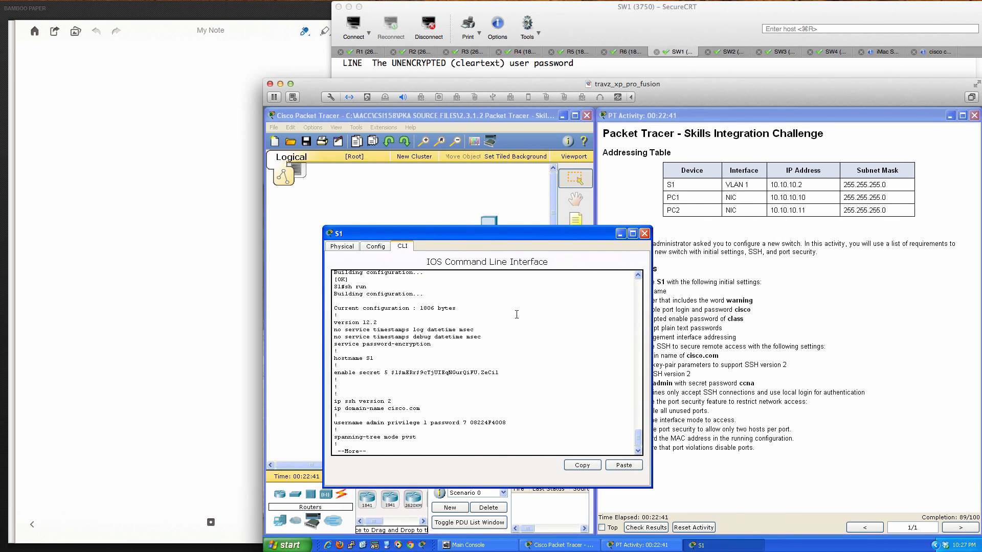
pyautogui.press('Return')
pyautogui.press('Return')
pyautogui.press('Return')
pyautogui.press('Return')
pyautogui.press('Return')
pyautogui.press('Return')
pyautogui.press('Return')
pyautogui.press('Return')
pyautogui.press('Return')
pyautogui.press('Return')
pyautogui.press('Return')
pyautogui.press('Return')
pyautogui.press('Return')
pyautogui.press('Return')
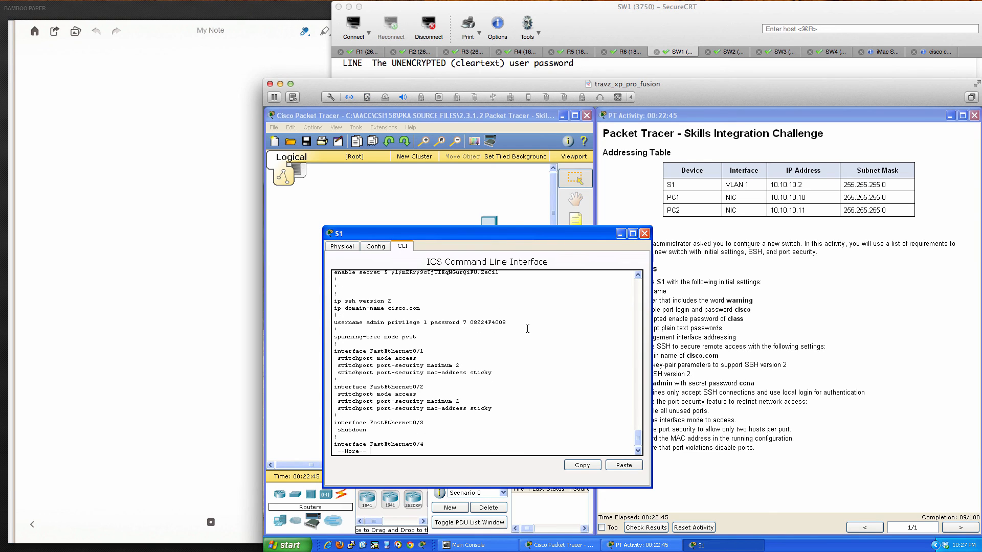
# - Enter 'switchport port-security' on interface range Fa0/1–0/2 from global configuration mode
pyautogui.write('conf t')
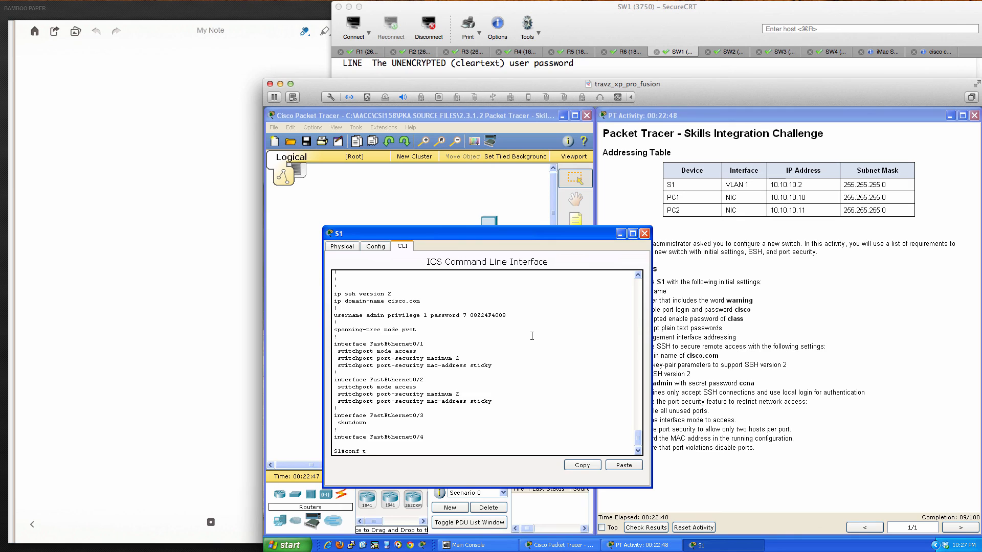
pyautogui.press('Return')
pyautogui.write('int ra')
pyautogui.press('Tab')
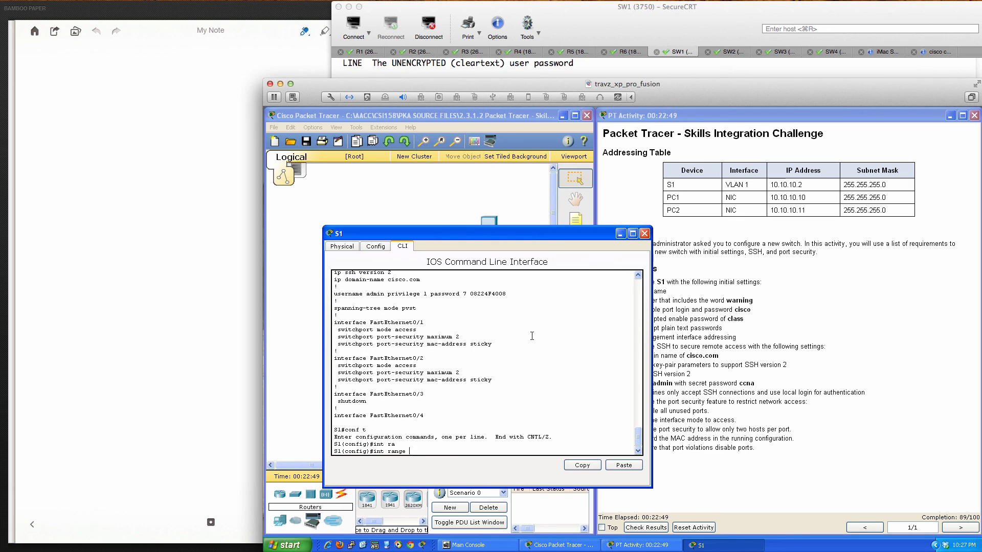
pyautogui.write('fa0/1-2')
pyautogui.press('Return')
pyautogui.write('swi')
pyautogui.press('Tab')
pyautogui.write('por')
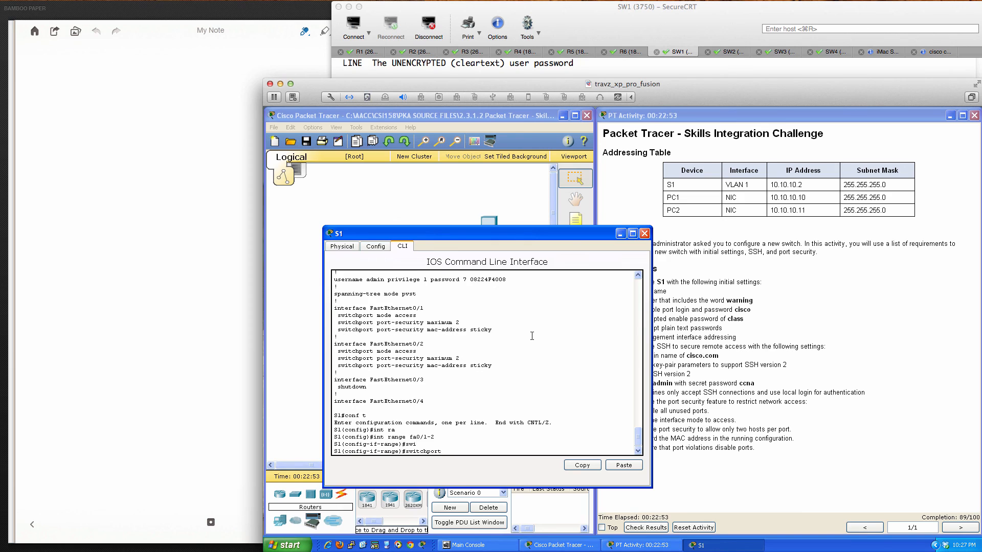
pyautogui.press('Tab')
pyautogui.press('Return')
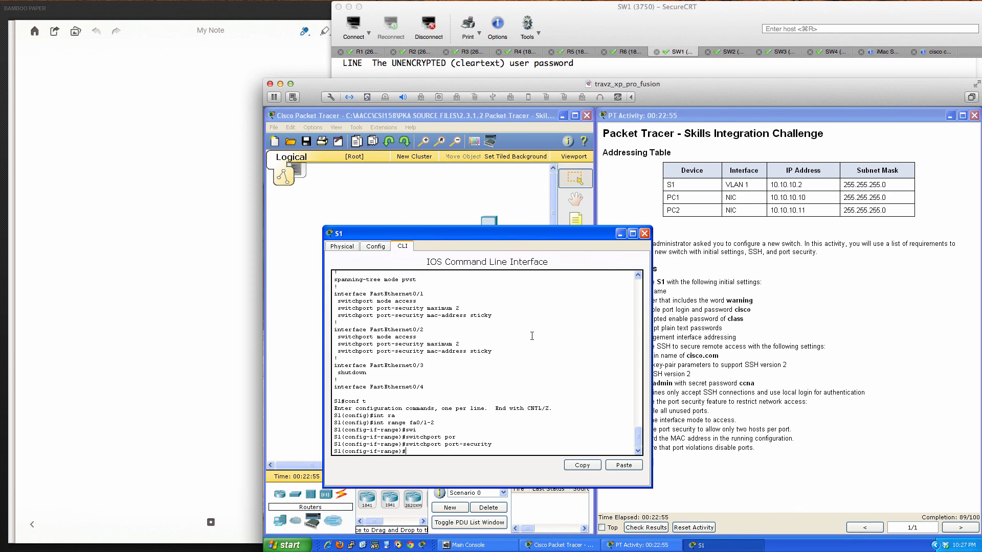
pyautogui.press('Return')
pyautogui.press('Return')
pyautogui.press('Return')
pyautogui.press('Return')
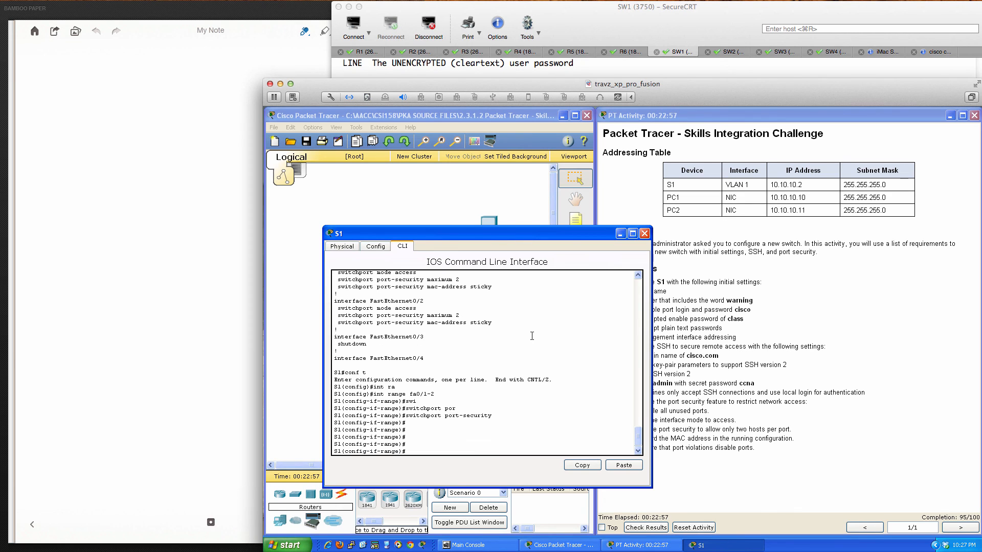
# - Confirm port security on Fa0/1–0/2 in the running configuration with 'do sh run'
pyautogui.write('do sh run')
pyautogui.press('Return')
pyautogui.press('space')
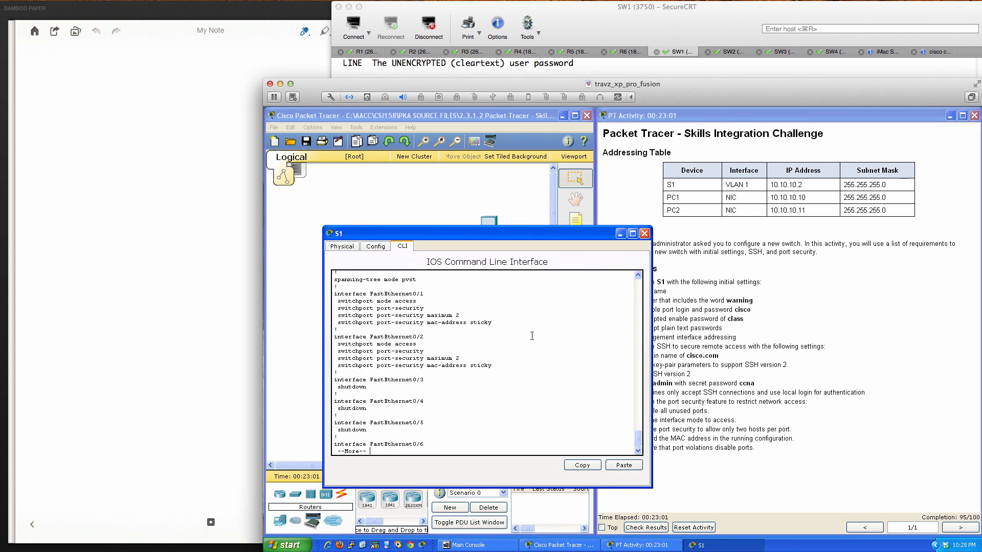
pyautogui.press('q')
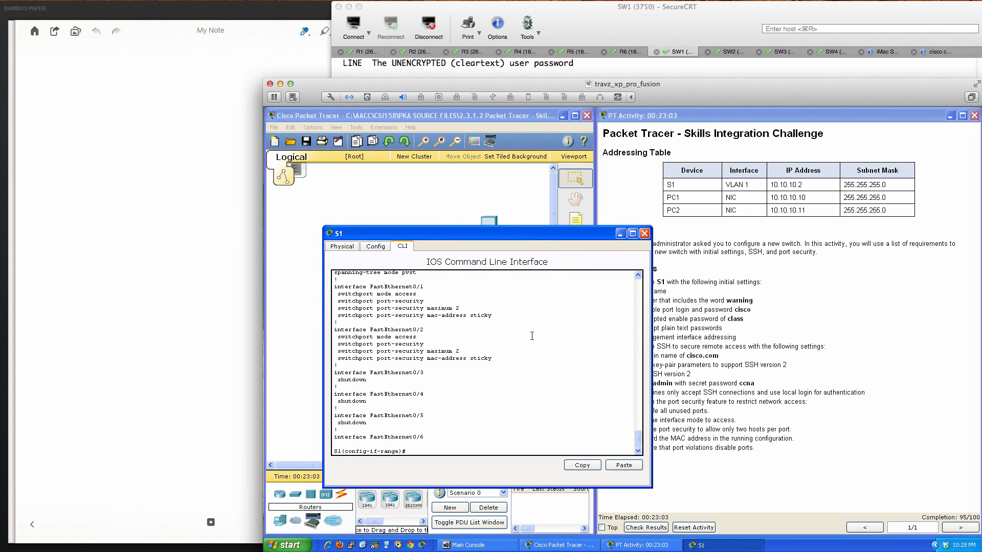
pyautogui.press('Return')
pyautogui.press('Return')
pyautogui.press('Return')
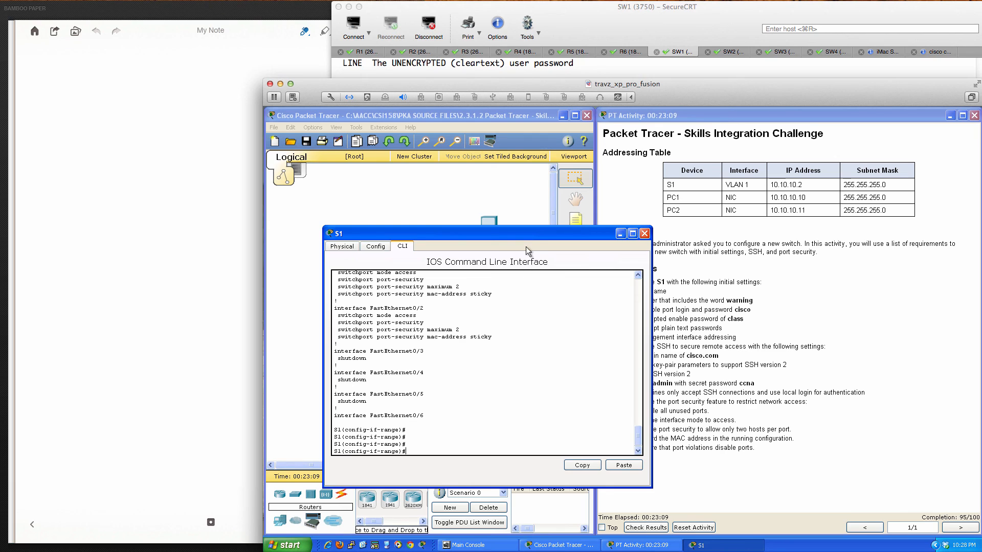
pyautogui.moveTo(524, 235); pyautogui.dragTo(507, 236)
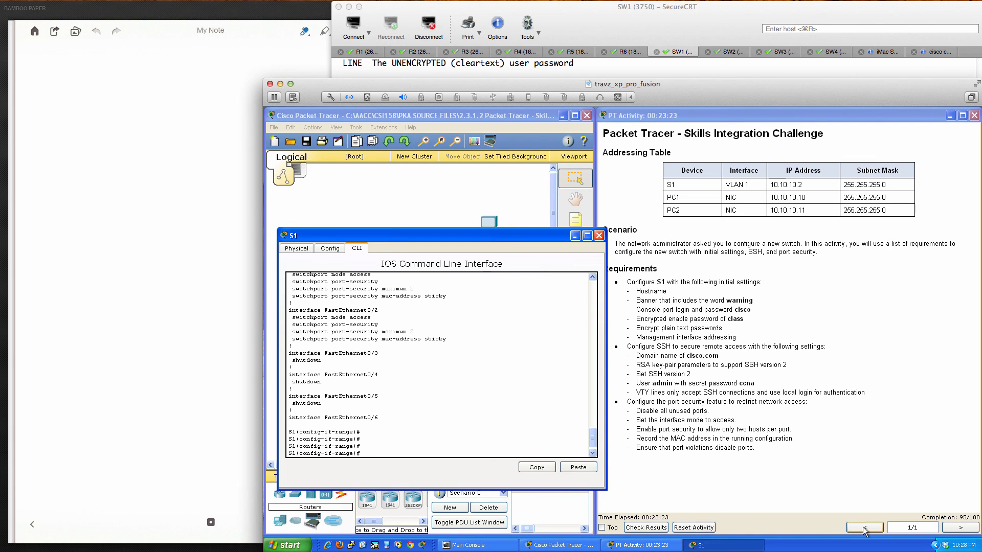
# - Check results and review Assessment Items: 95/100, only the Username item failing
pyautogui.click(645, 527)
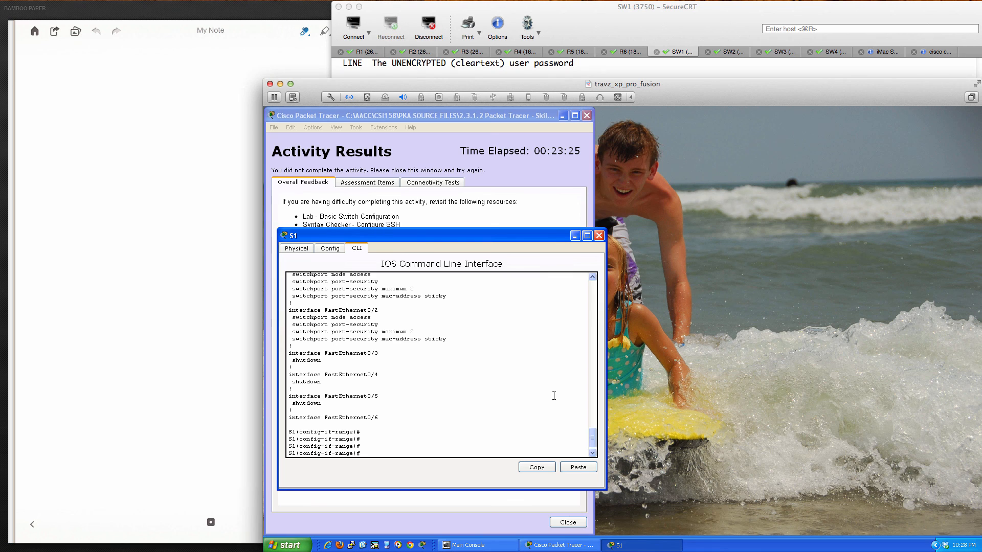
pyautogui.click(598, 235)
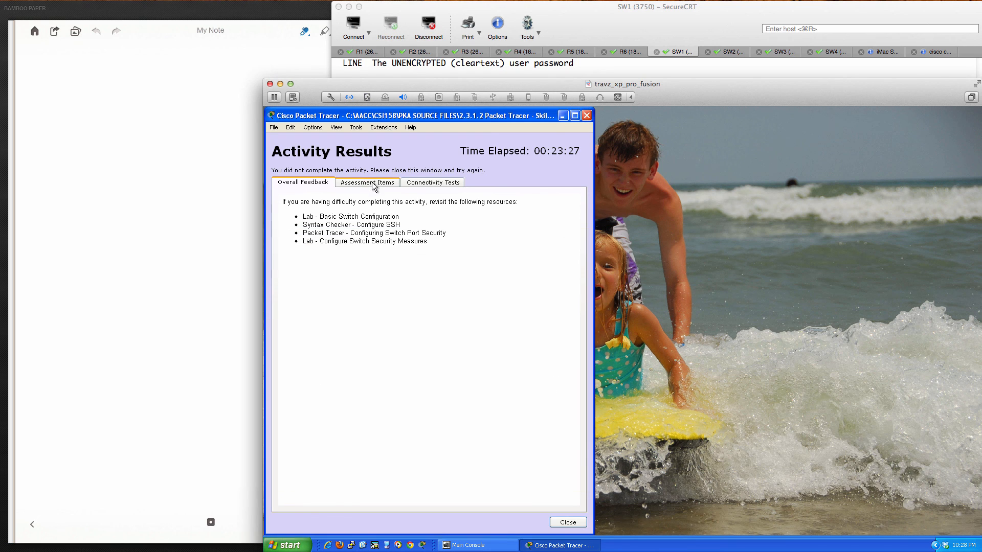
pyautogui.click(373, 183)
pyautogui.scroll(-10, 363, 269)
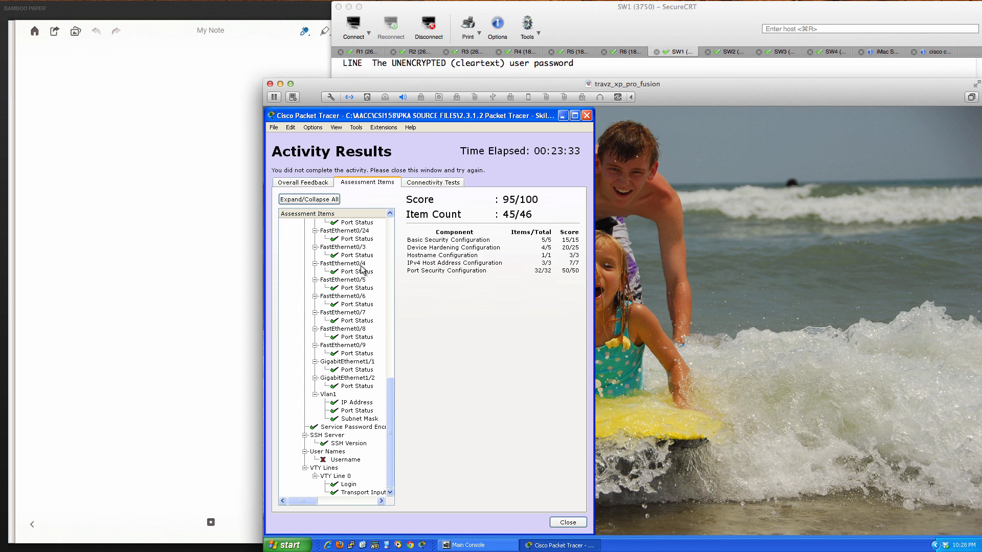
pyautogui.scroll(15, 361, 269)
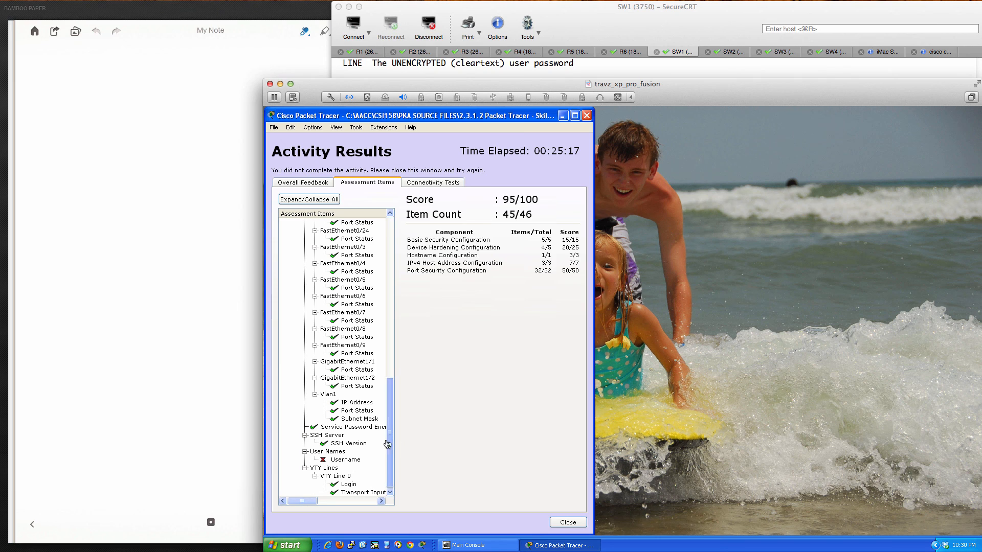
pyautogui.click(568, 523)
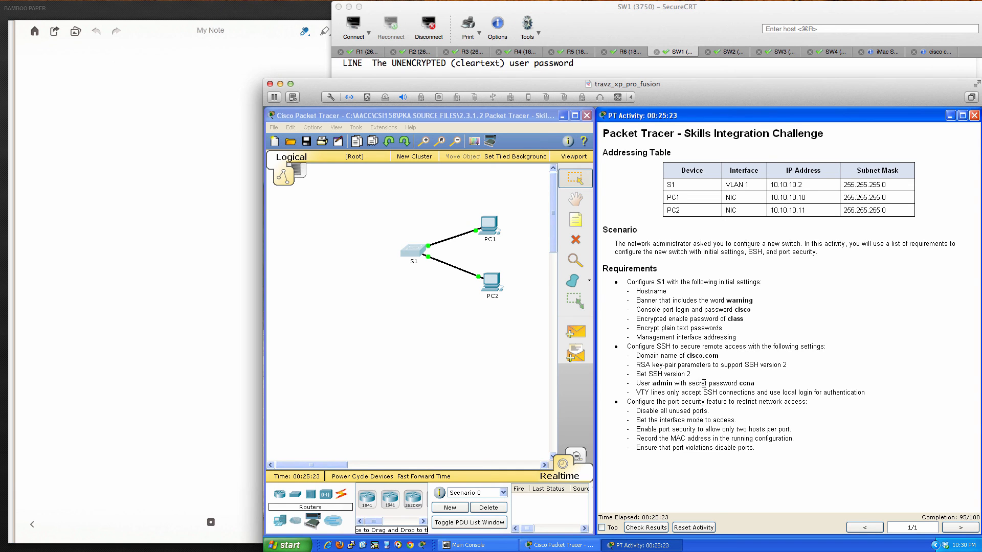
# - Open S1's CLI, reposition it, and view the running configuration with 'do sh run'
pyautogui.click(410, 250)
pyautogui.moveTo(543, 201); pyautogui.dragTo(374, 241)
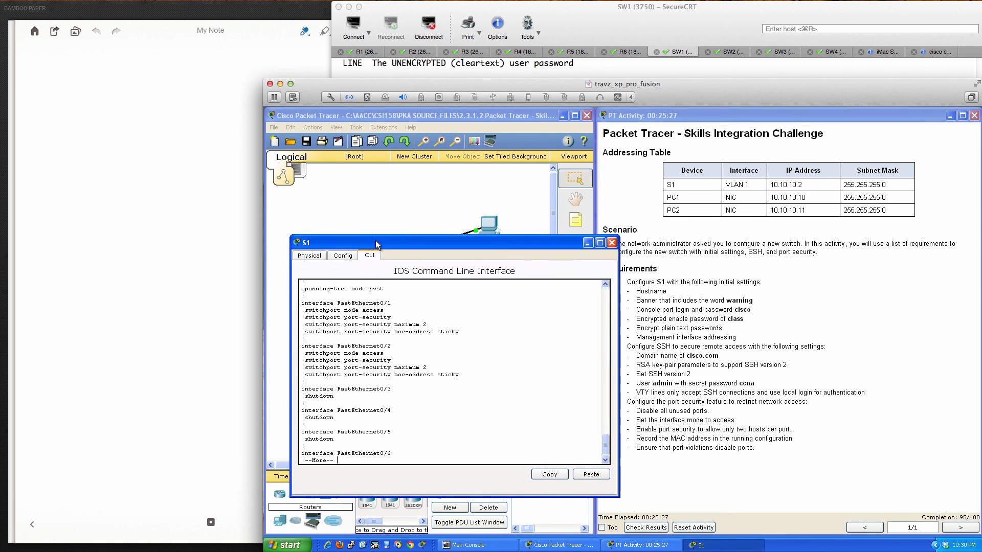
pyautogui.write('qsh run')
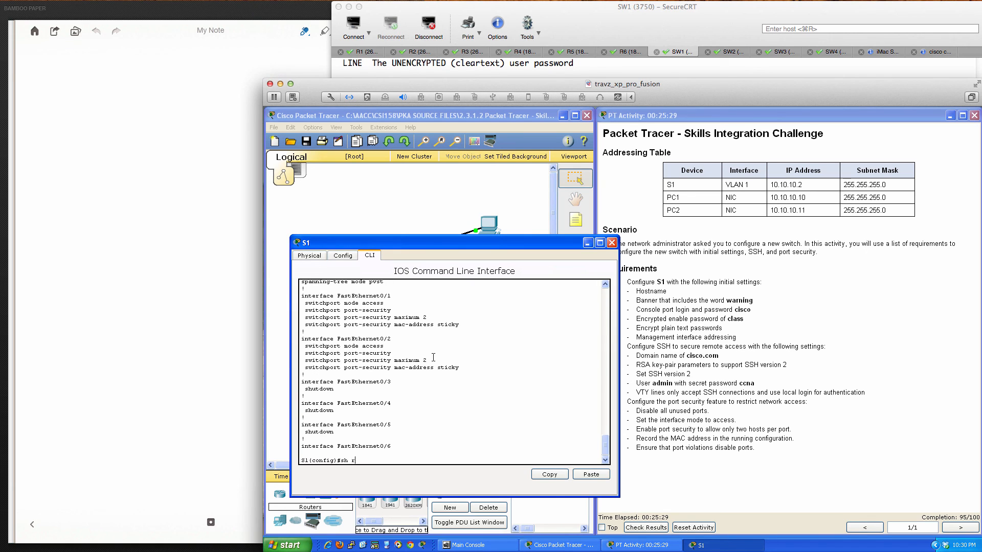
pyautogui.press('Return')
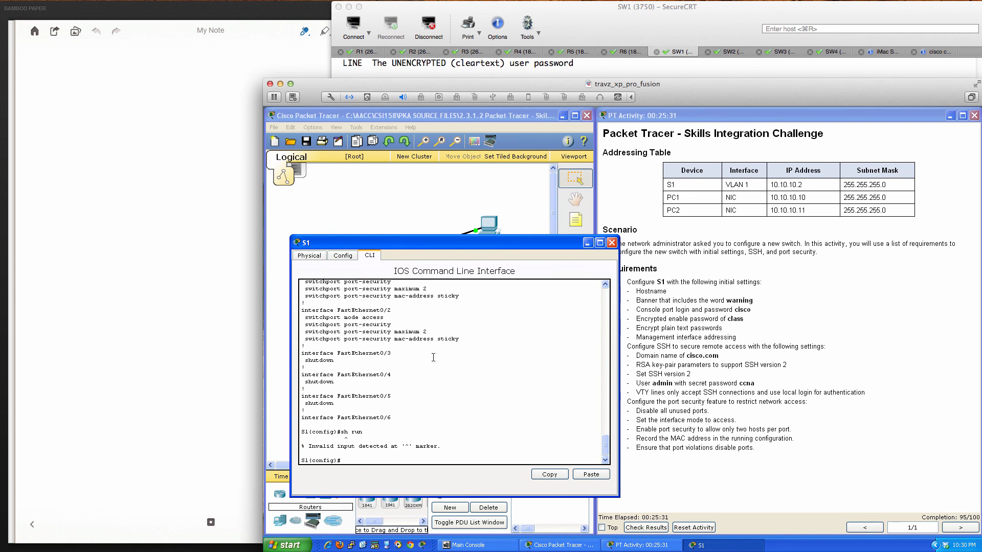
pyautogui.write('do sh run')
pyautogui.press('Return')
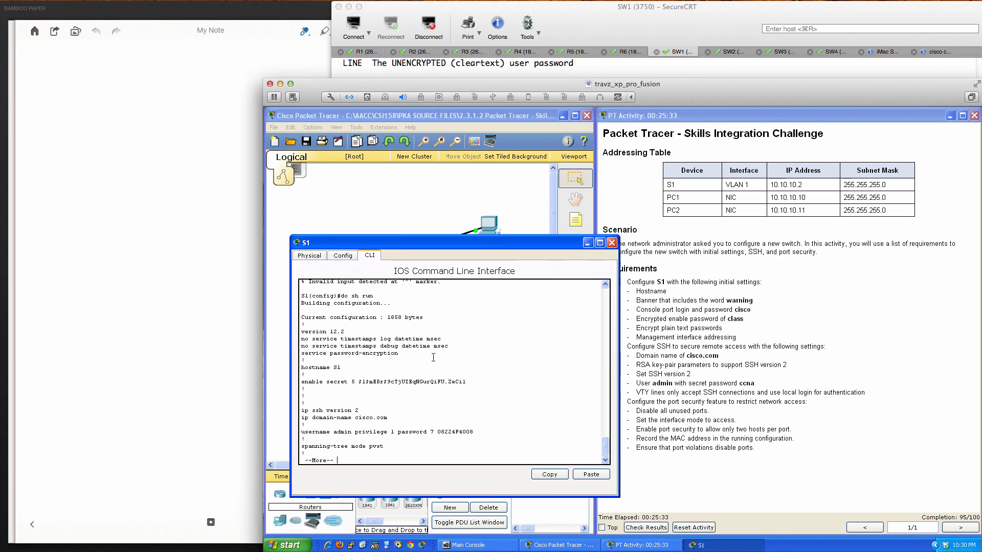
pyautogui.press('q')
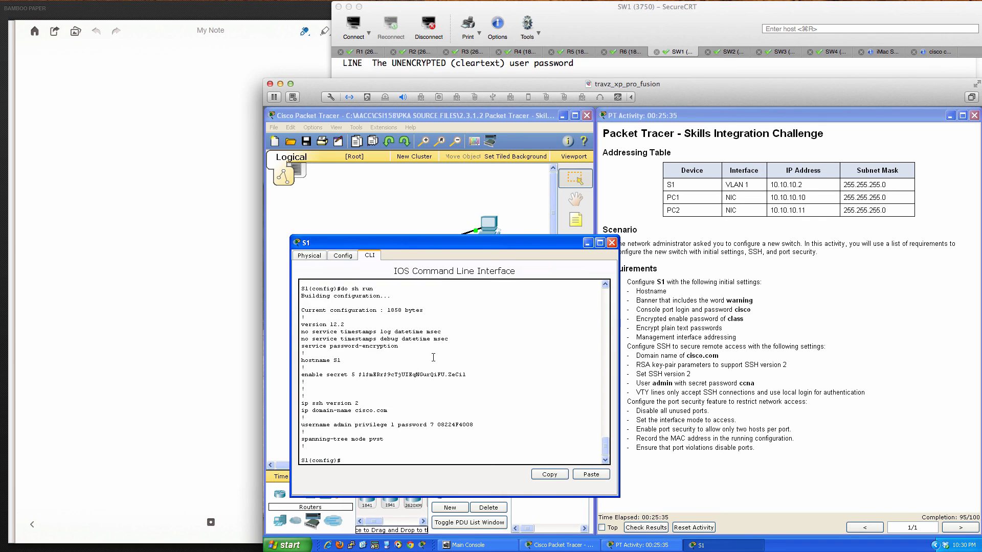
# - Delete the admin user and recreate it with a type 0 secret password
pyautogui.write('no username admin')
pyautogui.press('Return')
pyautogui.press('Return')
pyautogui.press('Return')
pyautogui.press('Return')
pyautogui.write('do sh run')
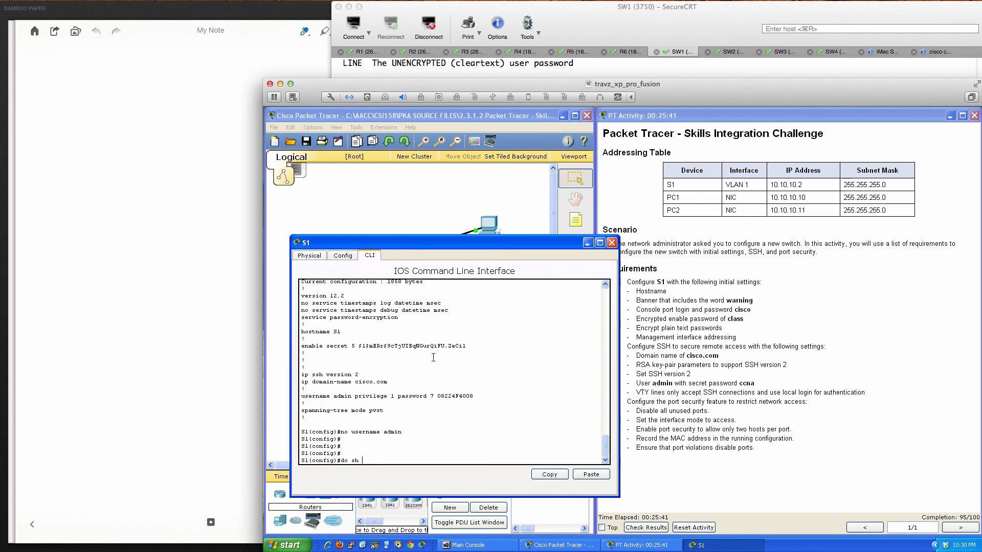
pyautogui.press('Return')
pyautogui.press('Return')
pyautogui.press('Return')
pyautogui.press('Return')
pyautogui.press('Return')
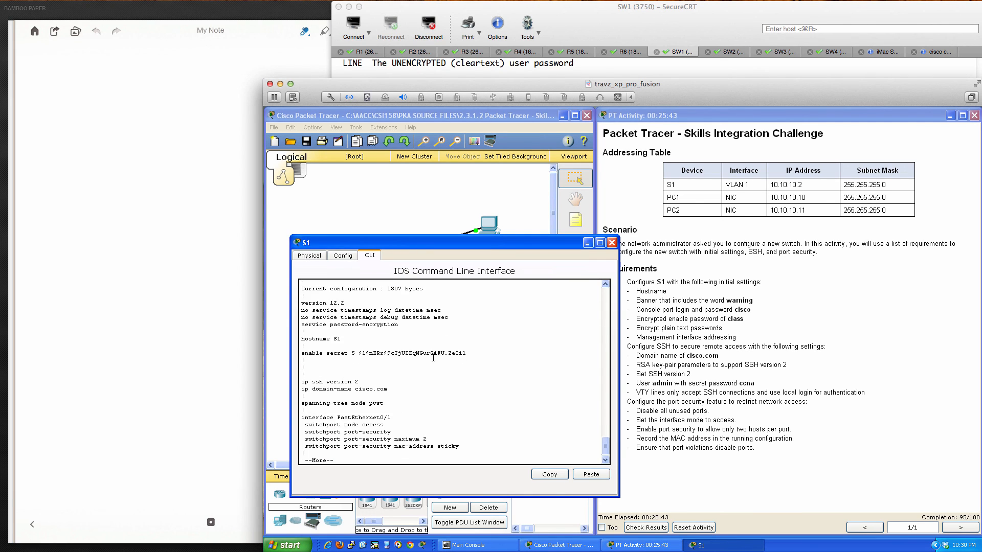
pyautogui.write('user')
pyautogui.press('Tab')
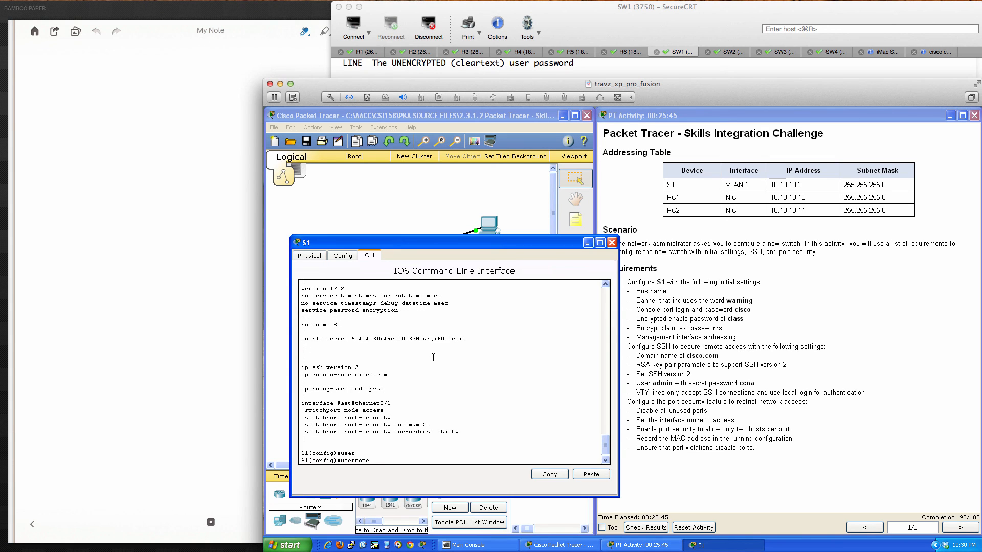
pyautogui.write('admin ?')
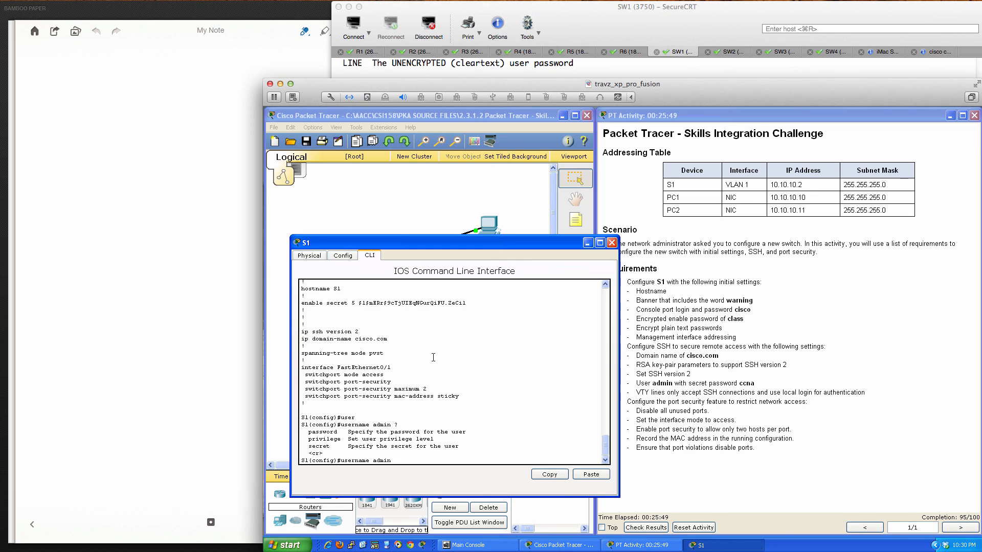
pyautogui.write('sec')
pyautogui.press('Tab')
pyautogui.write('?')
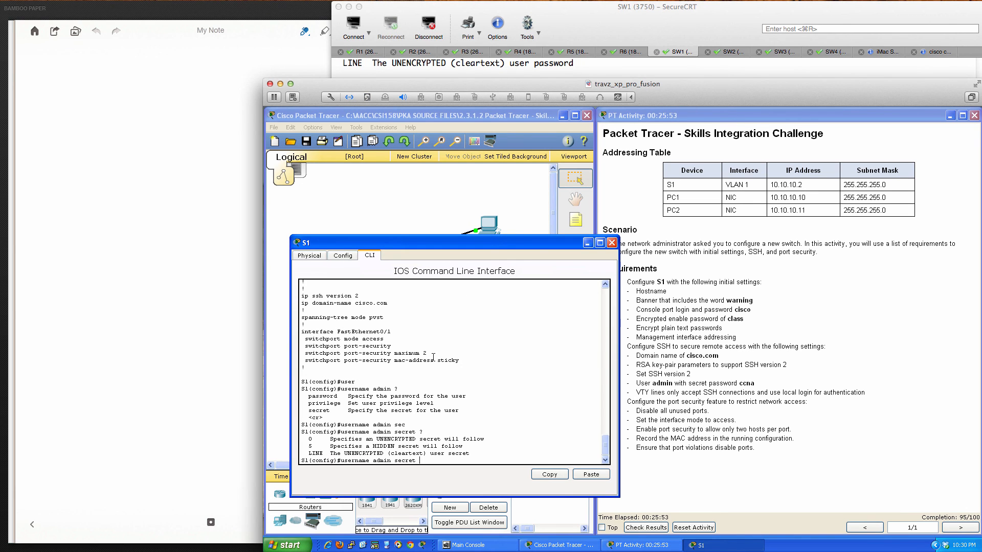
pyautogui.write('0 ccna')
pyautogui.press('Return')
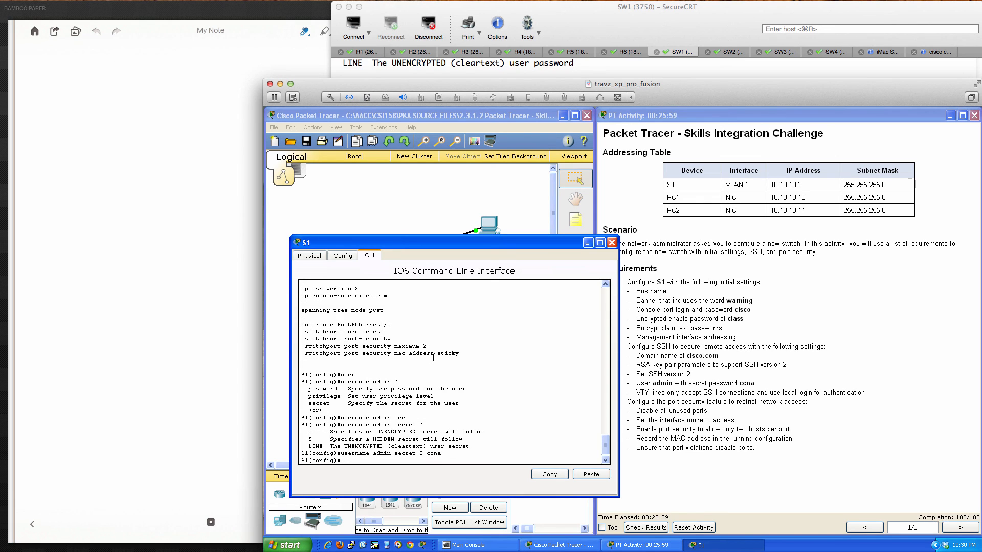
pyautogui.press('Return')
pyautogui.press('Return')
pyautogui.press('Return')
pyautogui.press('Return')
# - Exit configuration mode, save with 'wri mem', and close the S1 window
pyautogui.write('end')
pyautogui.press('Return')
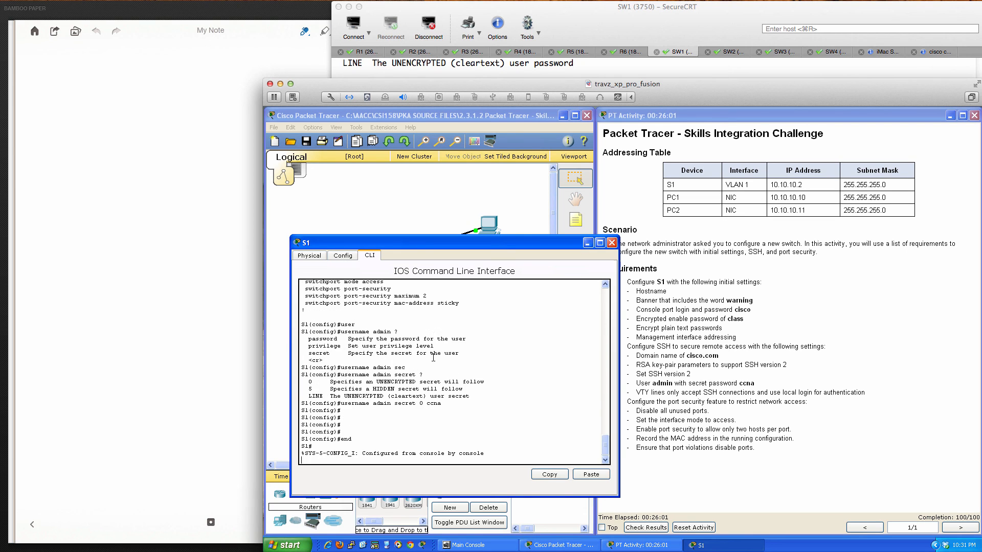
pyautogui.press('Return')
pyautogui.press('Return')
pyautogui.press('Return')
pyautogui.write('wir')
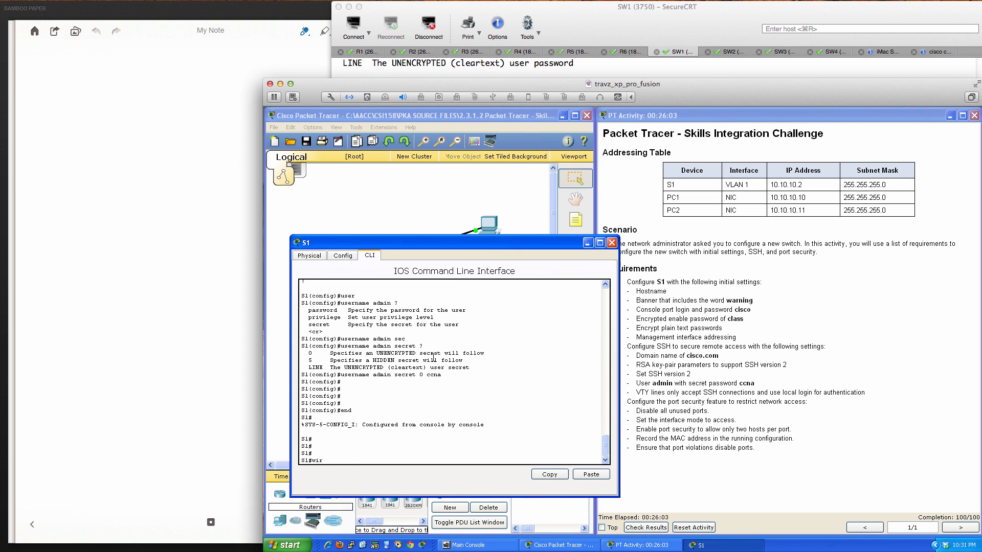
pyautogui.press('BackSpace')
pyautogui.press('BackSpace')
pyautogui.write('ri mem')
pyautogui.press('Return')
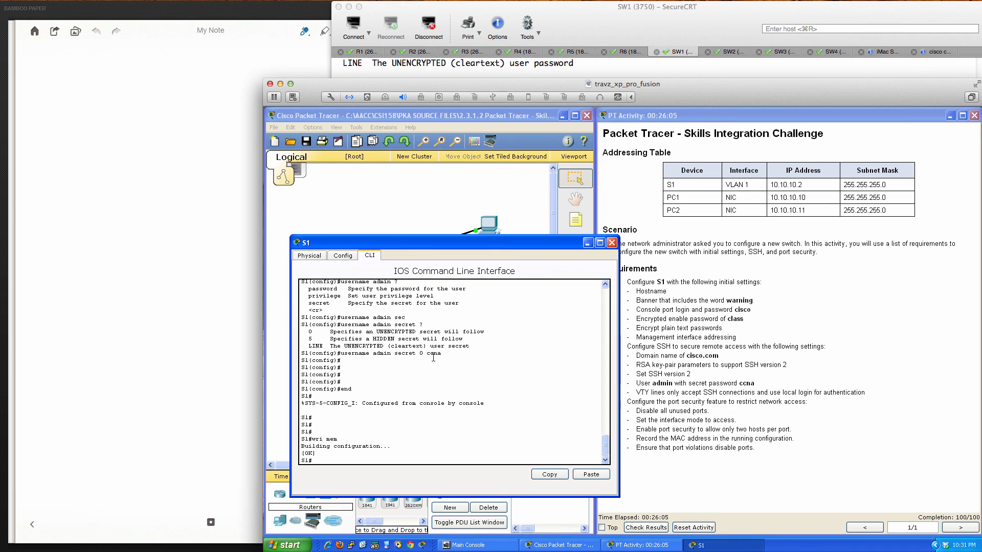
pyautogui.press('Return')
pyautogui.press('Return')
pyautogui.press('Return')
pyautogui.press('Return')
pyautogui.press('Return')
pyautogui.press('Return')
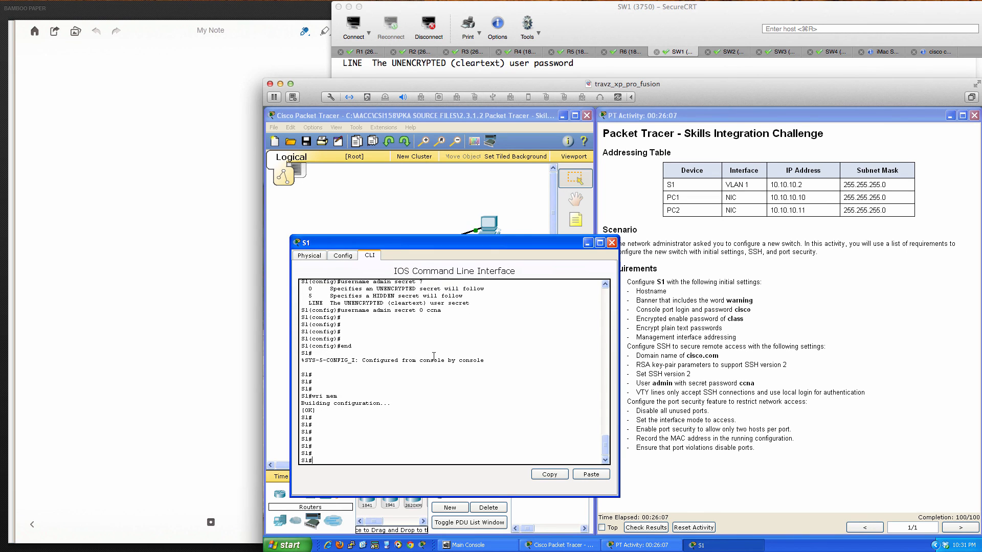
pyautogui.click(611, 243)
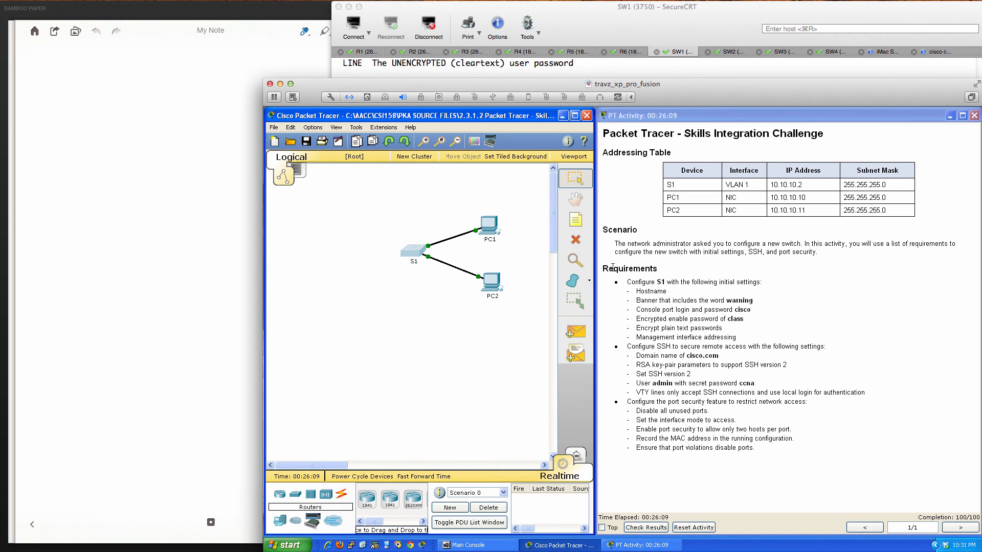